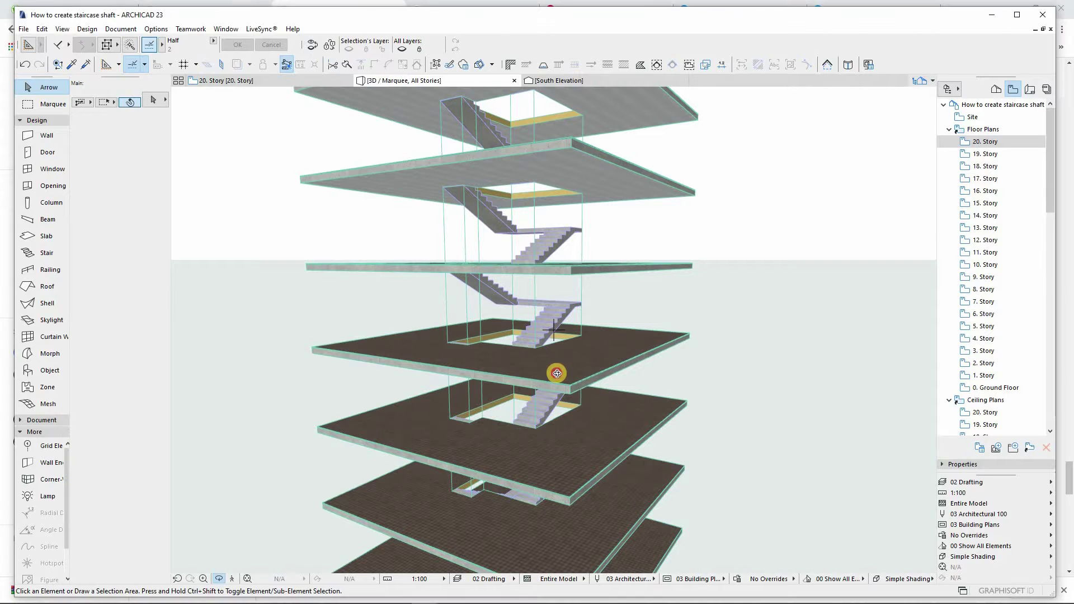
Step: Orbit the multi-story shaft model to a lower viewpoint
mouse_move(561, 379)
middle_mouse_down("shift")
mouse_move(531, 291)
mouse_move(528, 374)
middle_mouse_up("shift")
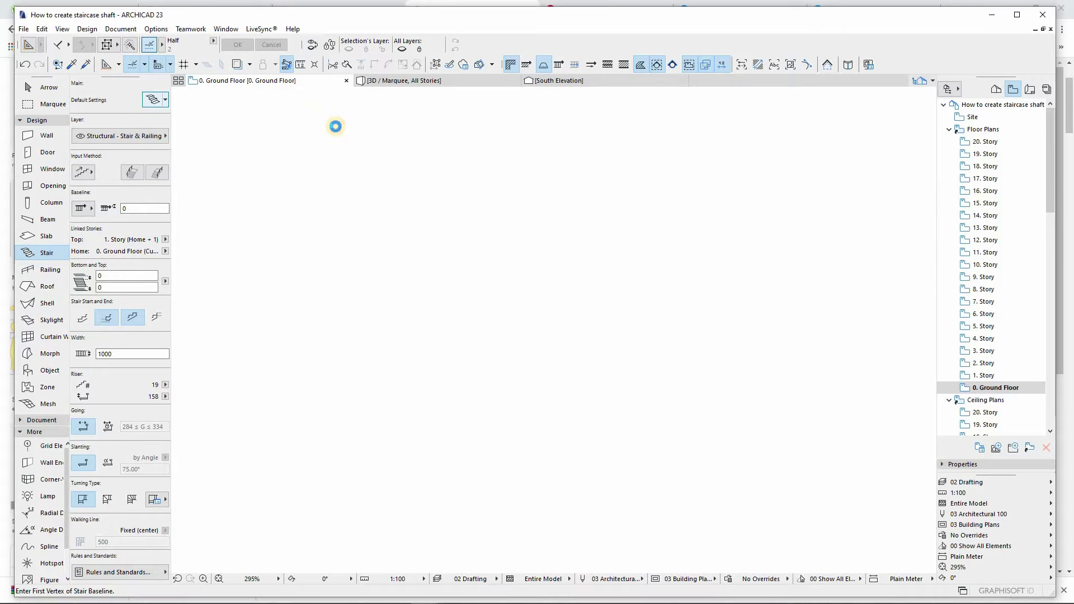
Step: Set the stair's top offset, then place a 19-riser U-shaped baseline with a 1500 side flight
key("ctrl+t")
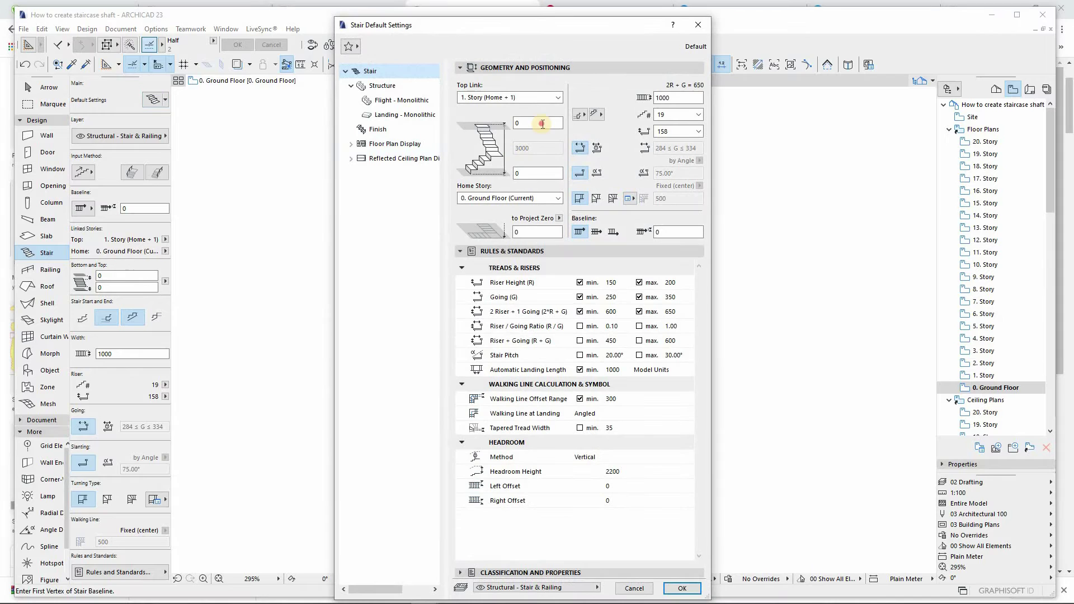
left_click(538, 124)
left_click(680, 588)
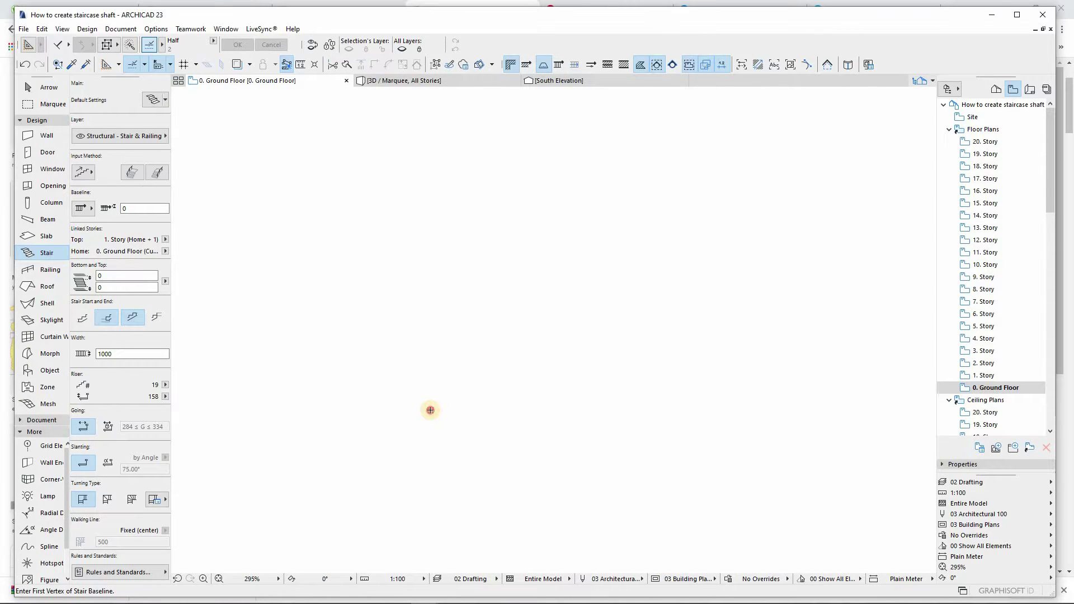
left_click(431, 410)
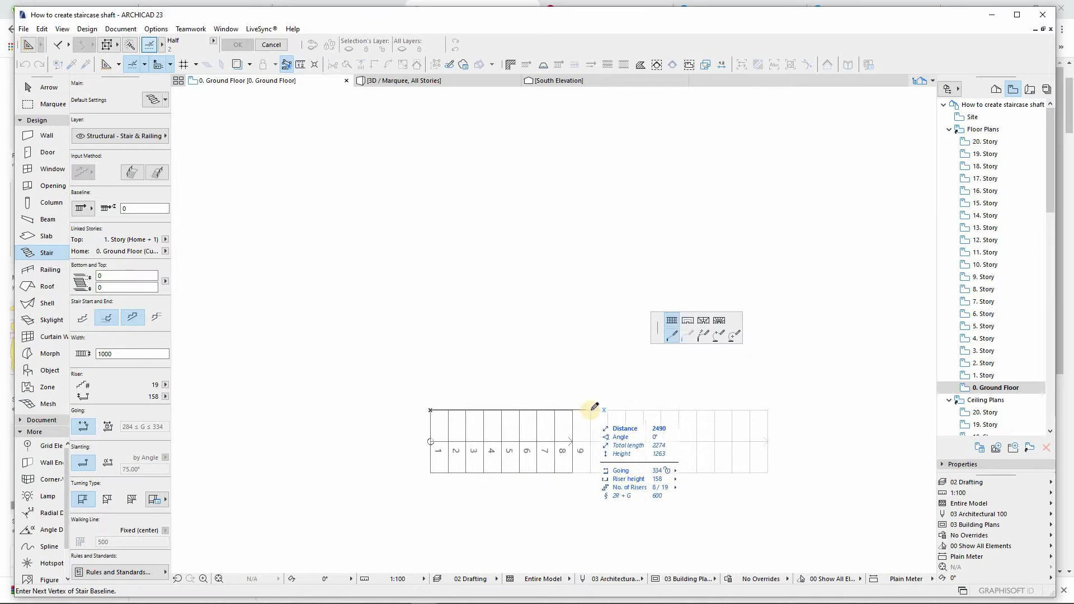
left_click(593, 409)
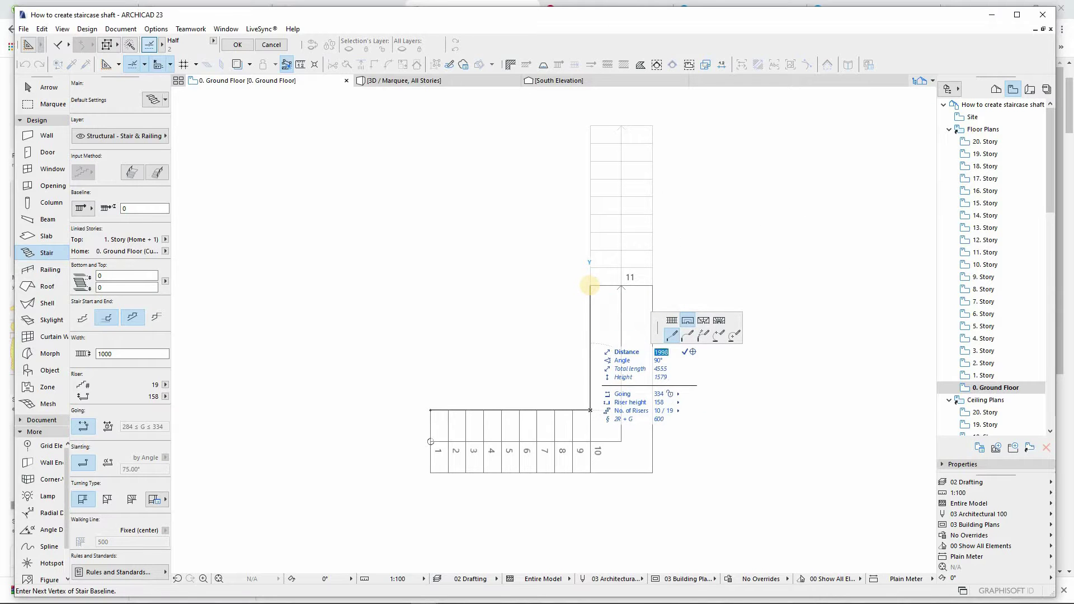
key("Return")
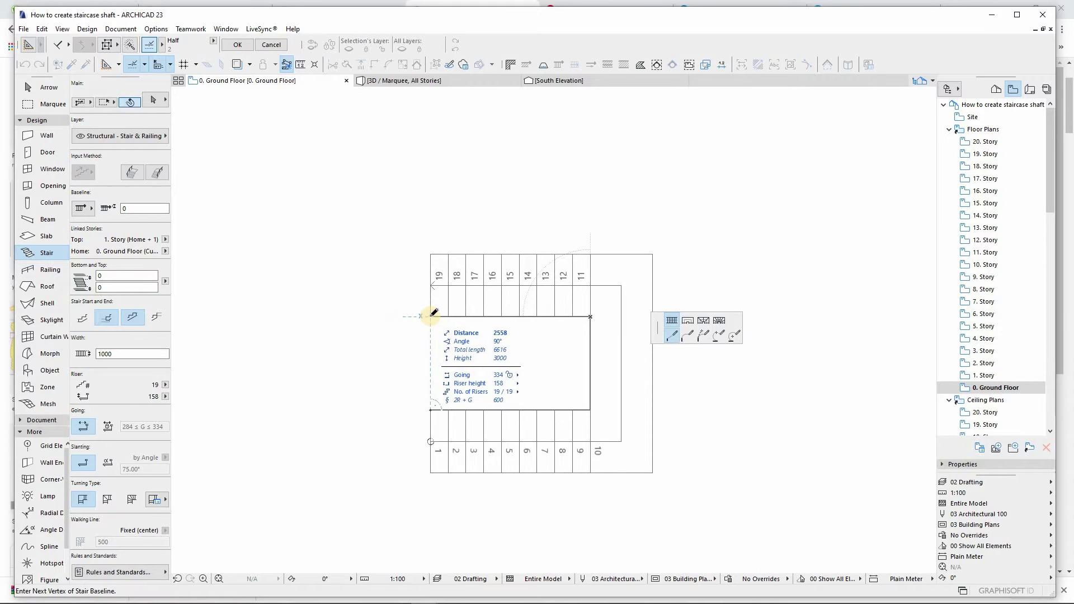
left_click(430, 313)
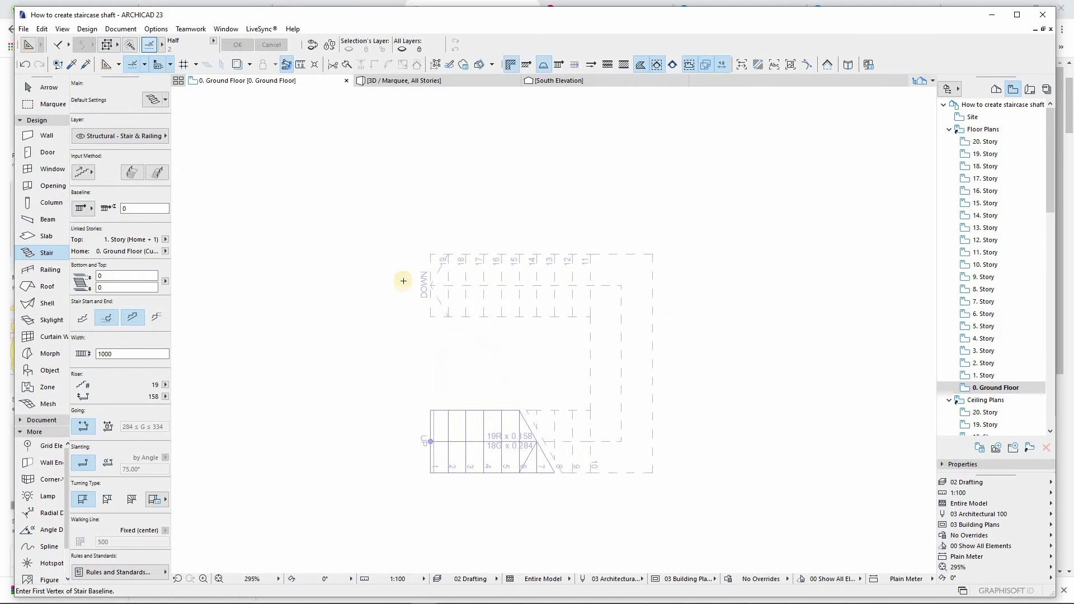
scroll(433, 315, "up", 3)
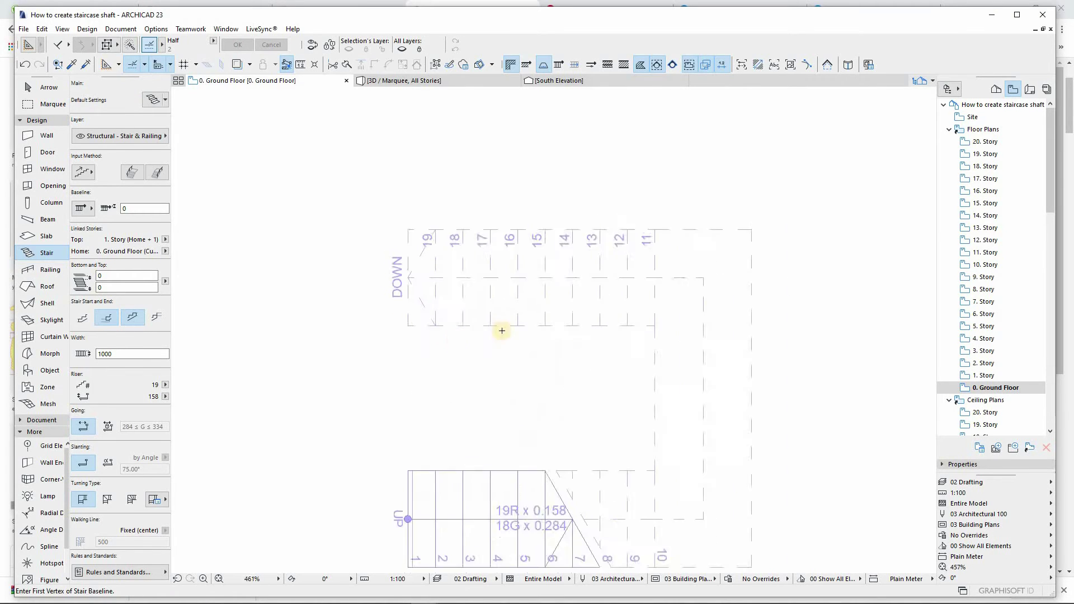
scroll(503, 319, "down", 2)
Step: Drag the stair's upper-flight end node to the left to extend that flight
left_click(34, 88)
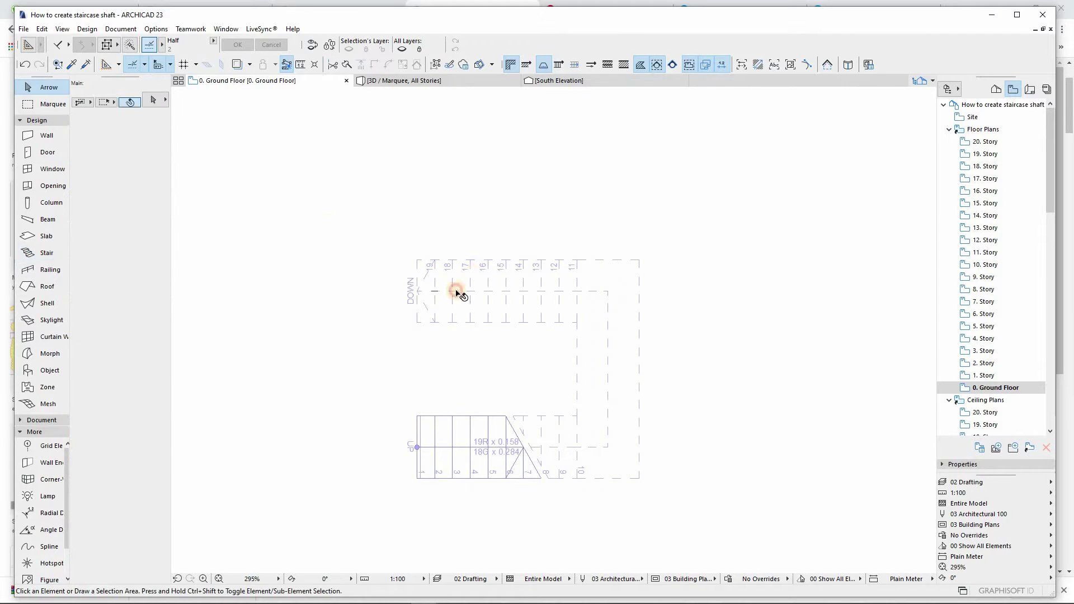
left_click(420, 324)
left_click_drag(420, 324, 376, 320)
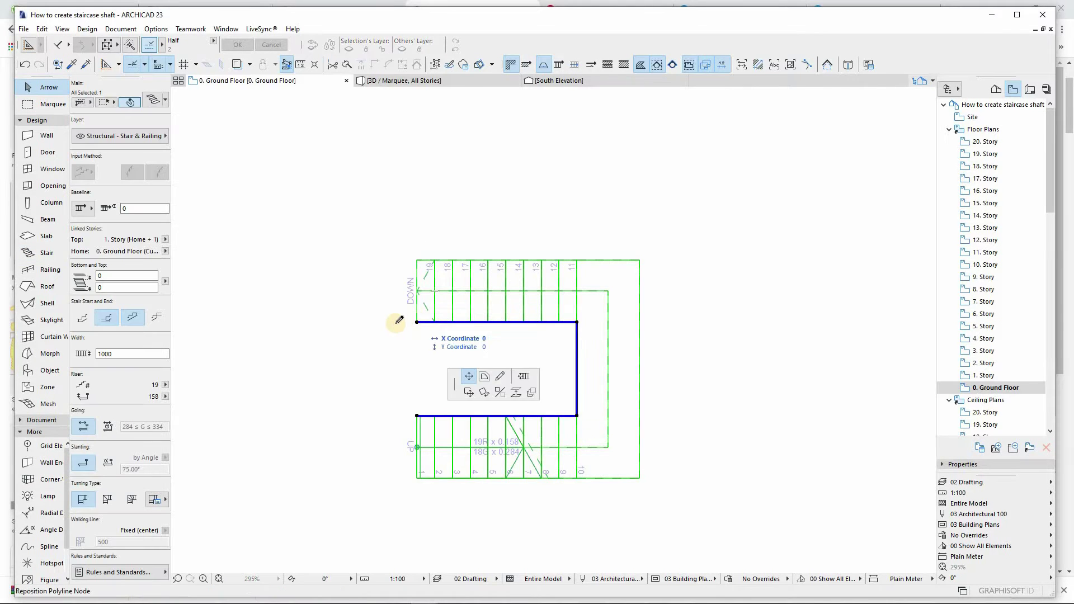
left_click(373, 322)
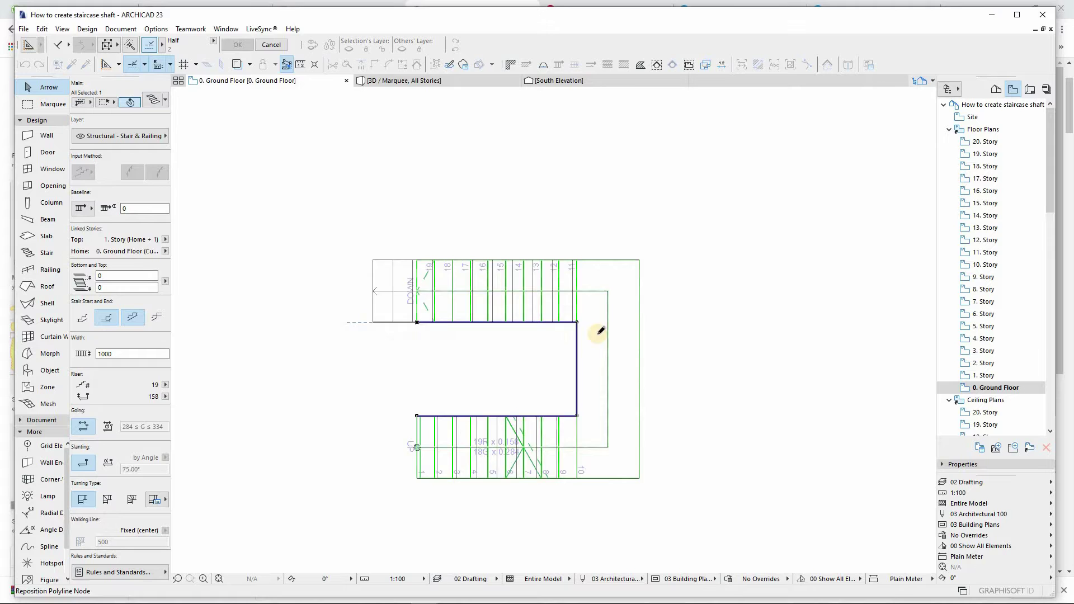
key("Escape")
scroll(547, 327, "down", 3)
scroll(548, 327, "down", 2)
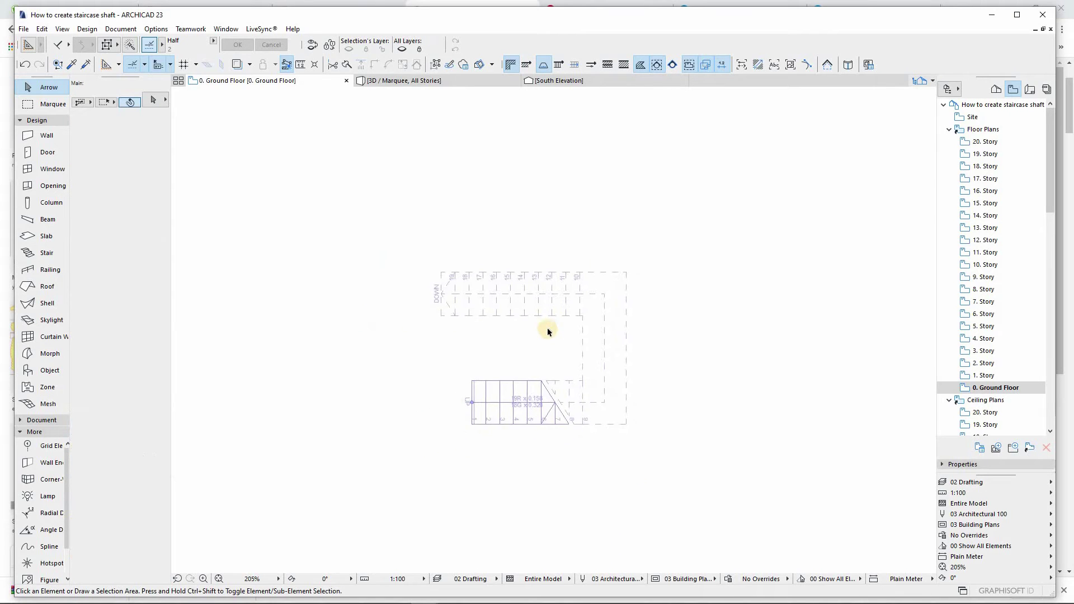
scroll(543, 346, "down", 1)
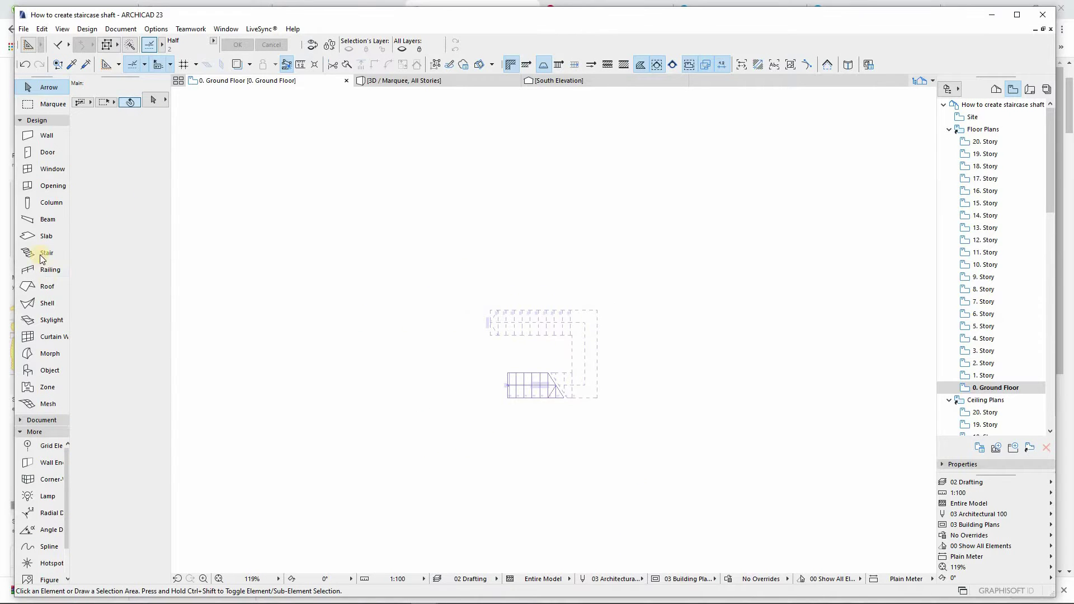
Step: Draw a rectangular slab, about 10.7 m square, around the stair
left_click(46, 236)
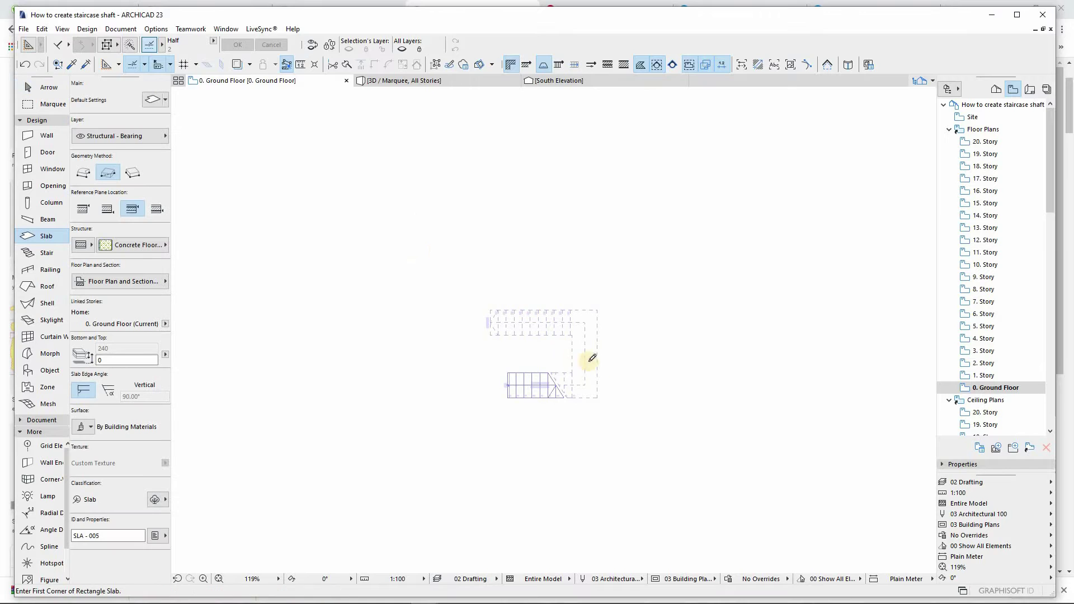
left_click(413, 225)
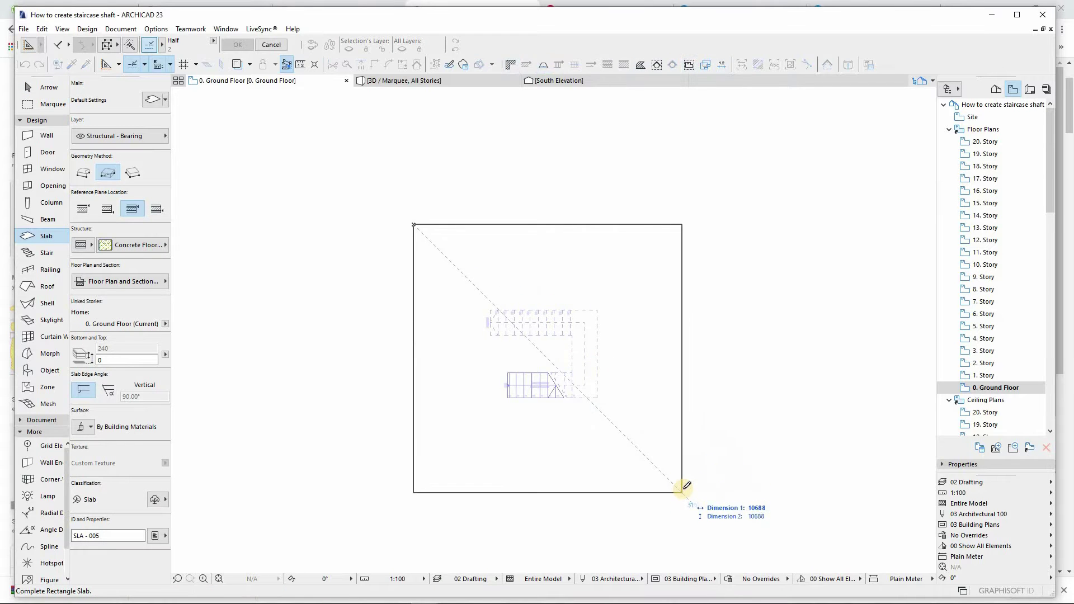
left_click(683, 490)
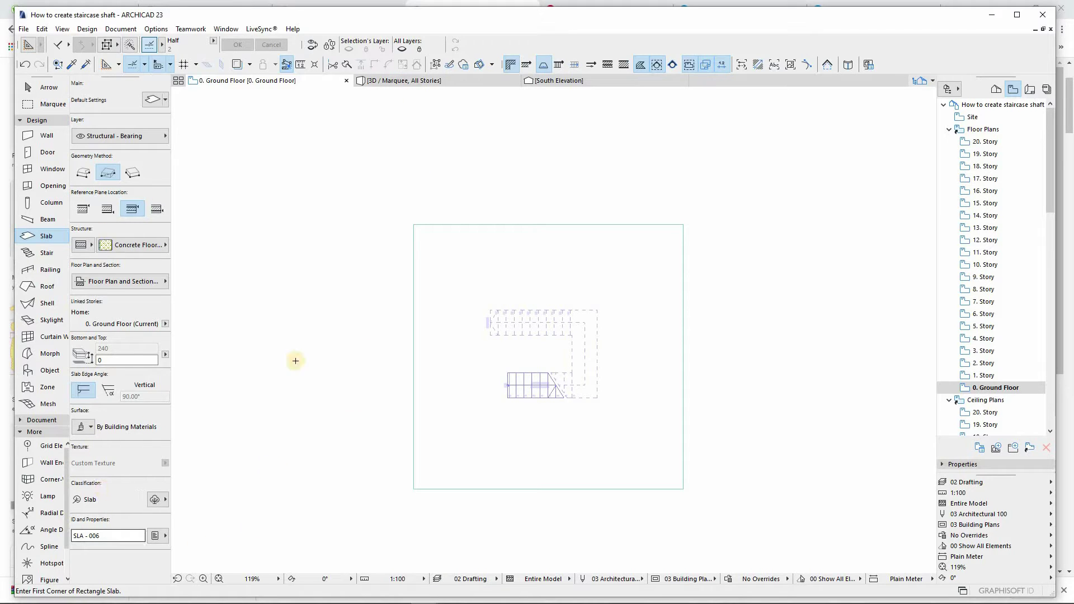
Step: Marquee the slab and stair, show them in 3D fitted to the window, and orbit
left_click(53, 103)
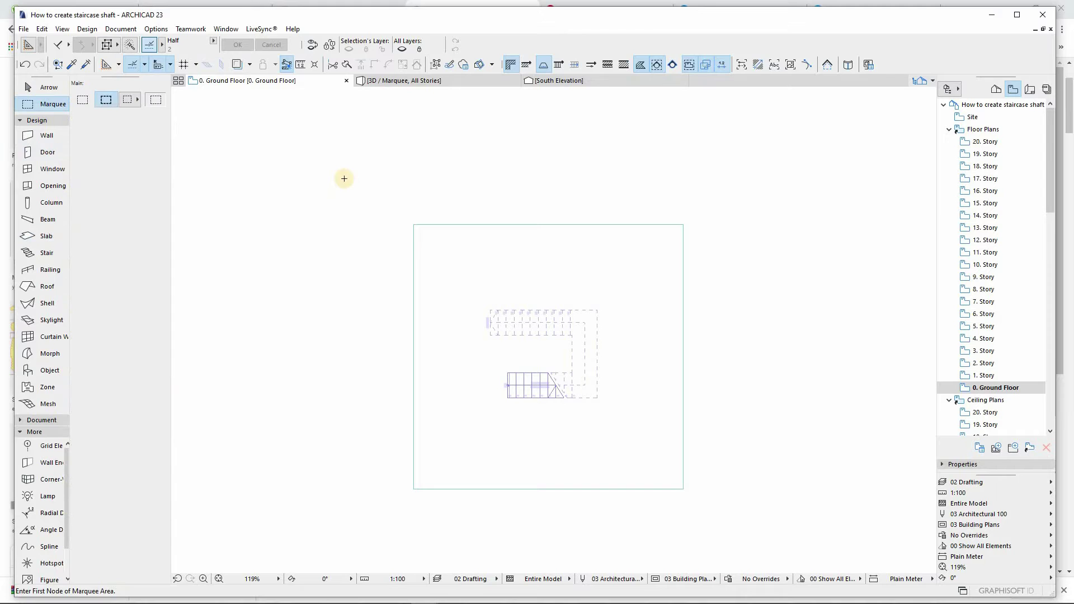
left_click_drag(342, 179, 742, 529)
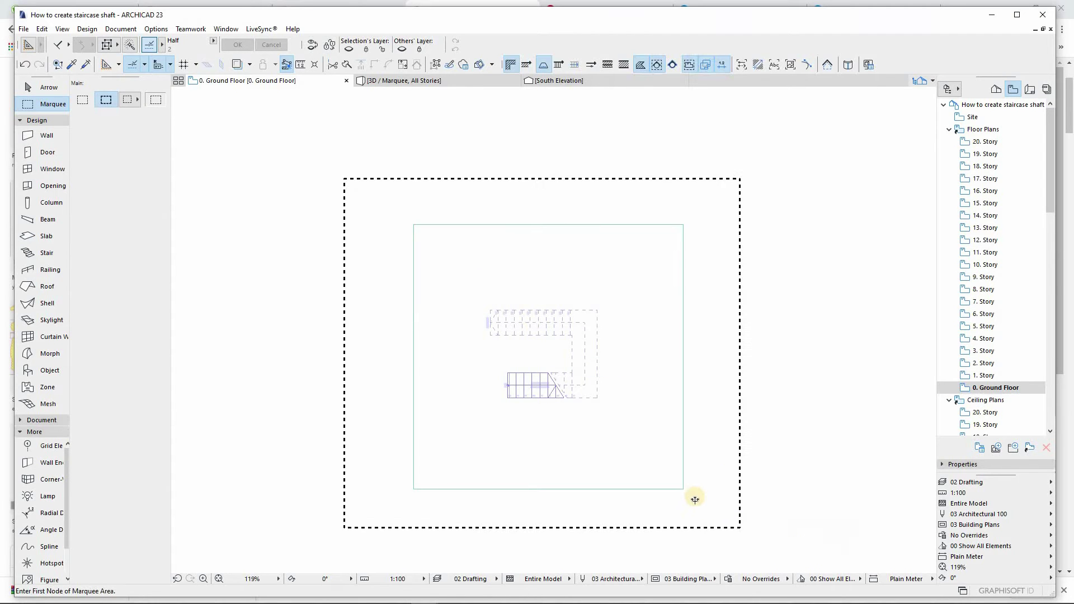
key("F5")
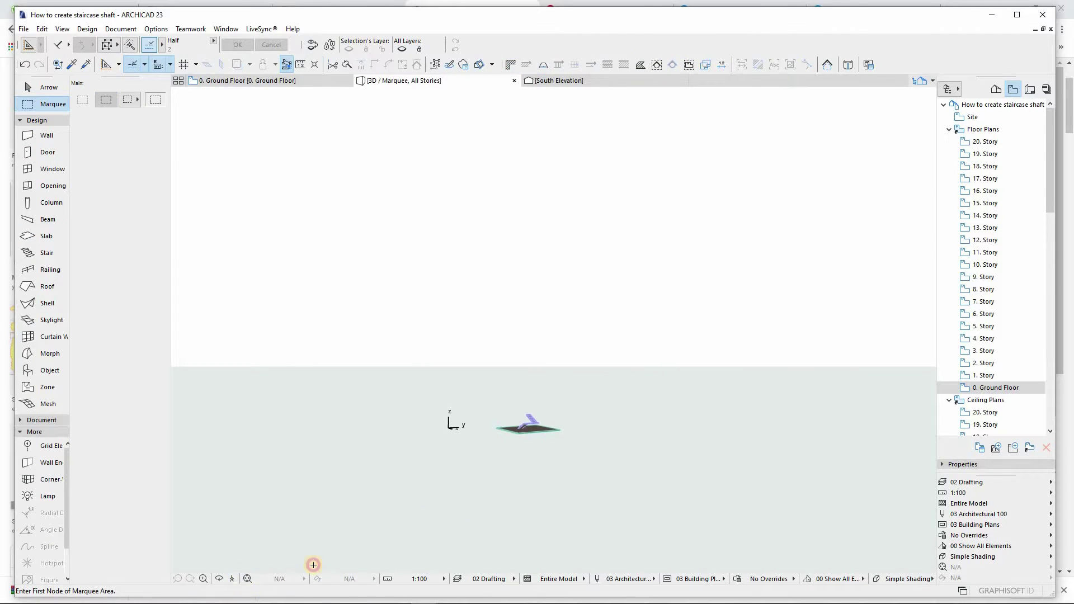
left_click(247, 578)
scroll(579, 308, "up", 3)
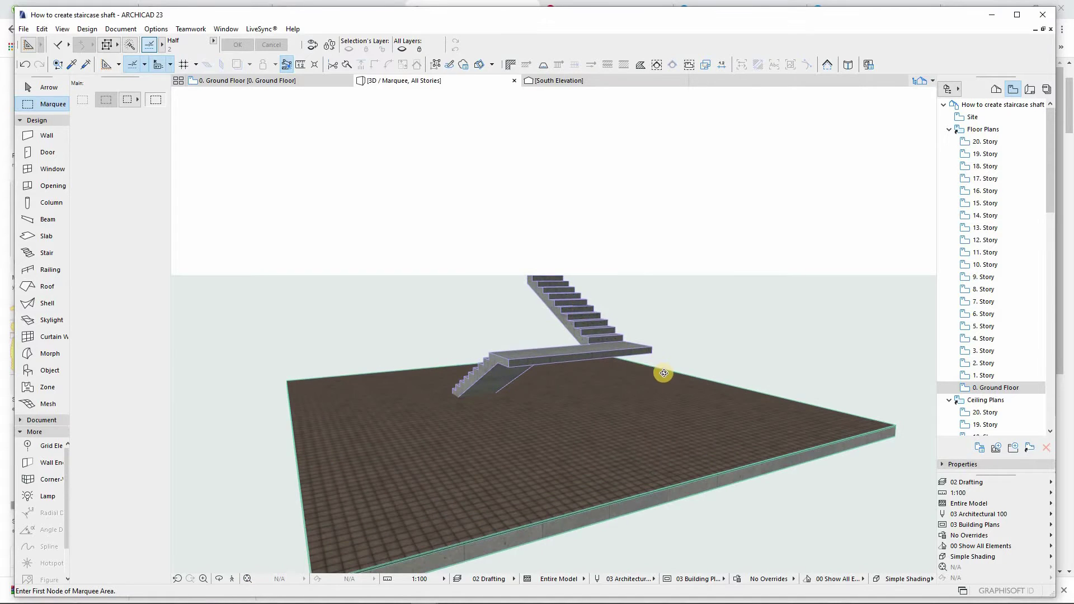
mouse_move(663, 373)
middle_mouse_down("shift")
mouse_move(459, 381)
mouse_move(709, 409)
mouse_move(431, 376)
middle_mouse_up("shift")
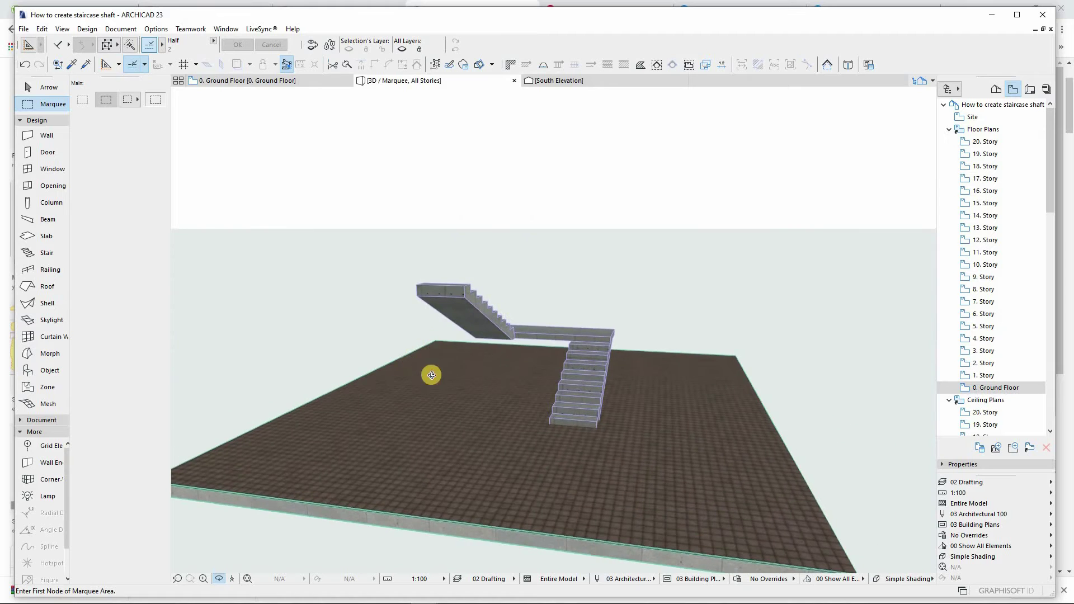
scroll(432, 375, "down", 3)
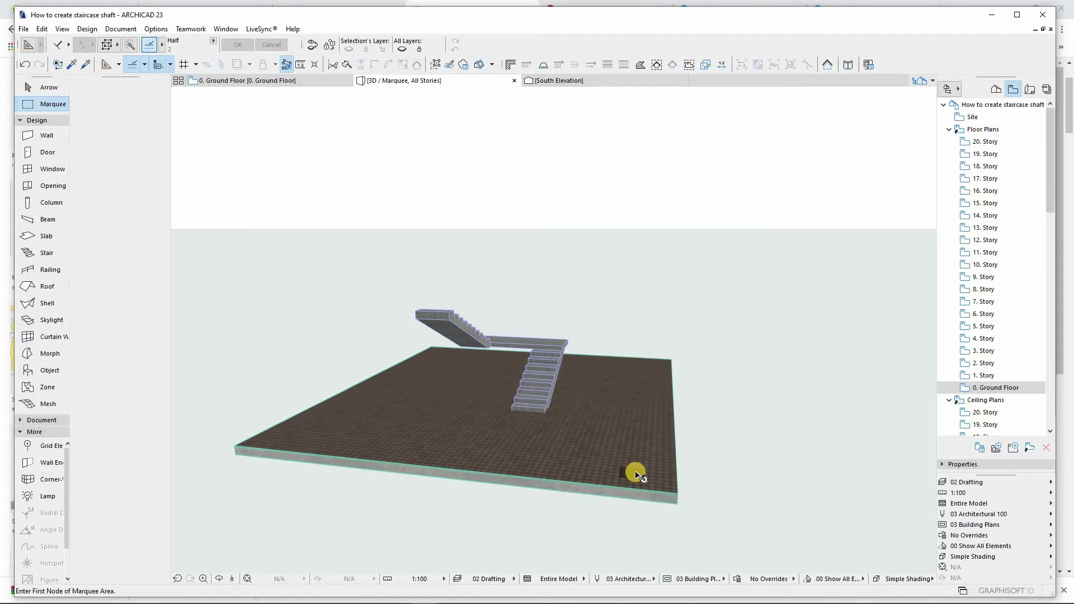
Step: Select the ground floor slab and set Multiply to the Elevate method
key("Escape")
left_click(636, 474)
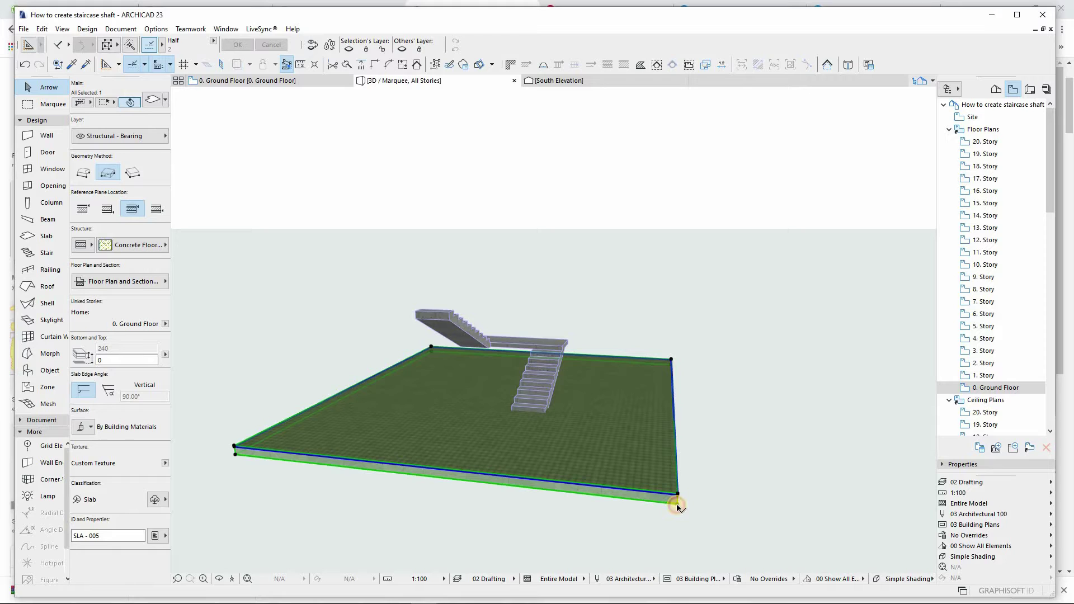
left_click(678, 507)
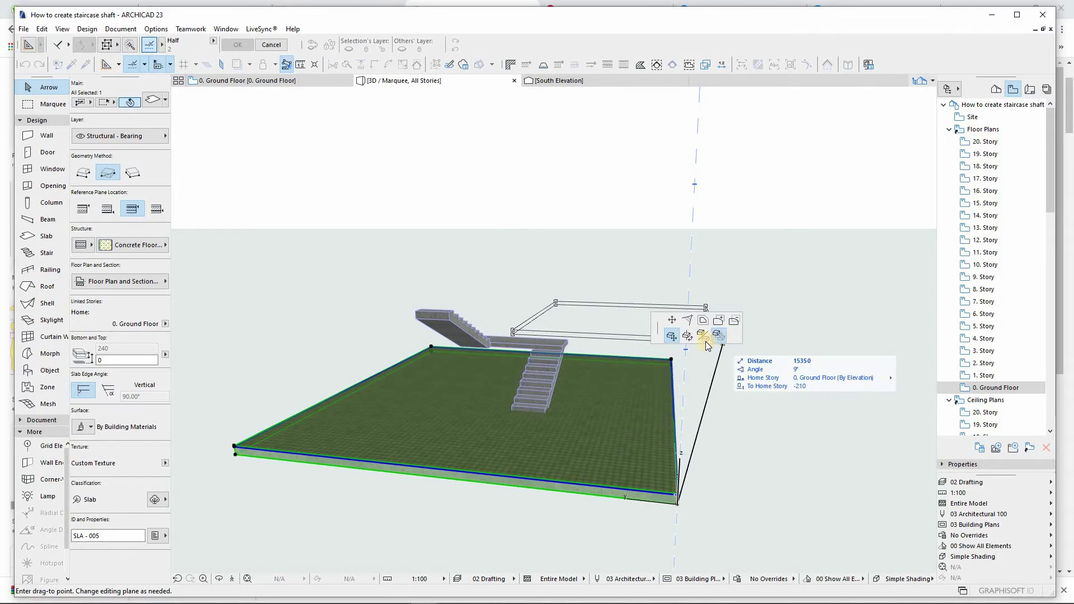
left_click(707, 344)
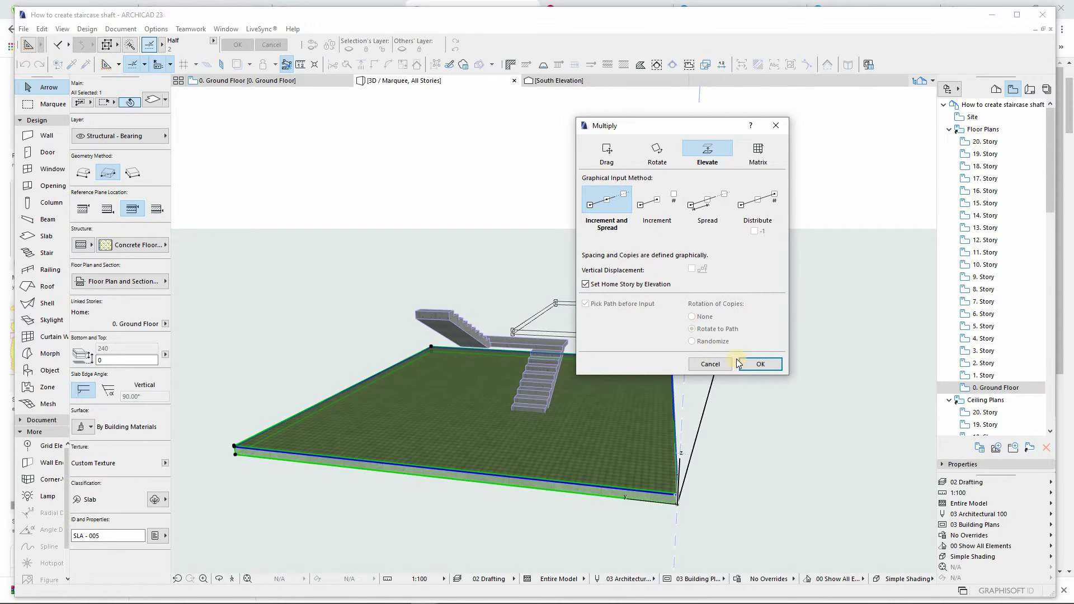
left_click(760, 364)
scroll(501, 444, "down", 3)
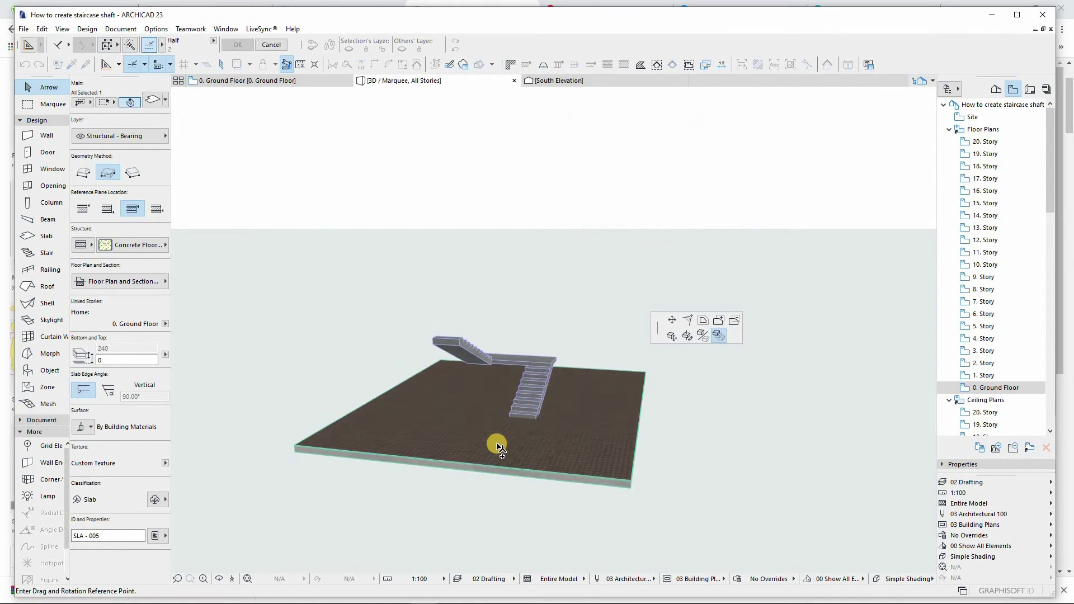
scroll(501, 451, "down", 2)
Step: Spread elevated slab copies 3000 apart up through the stories and view from below
left_click(550, 460)
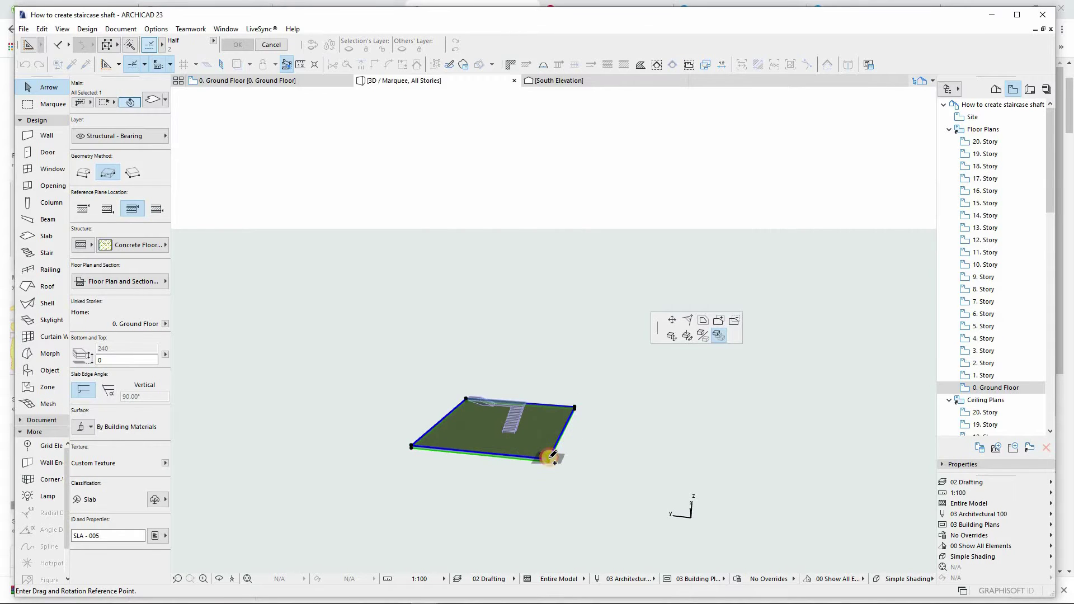
left_click(550, 459)
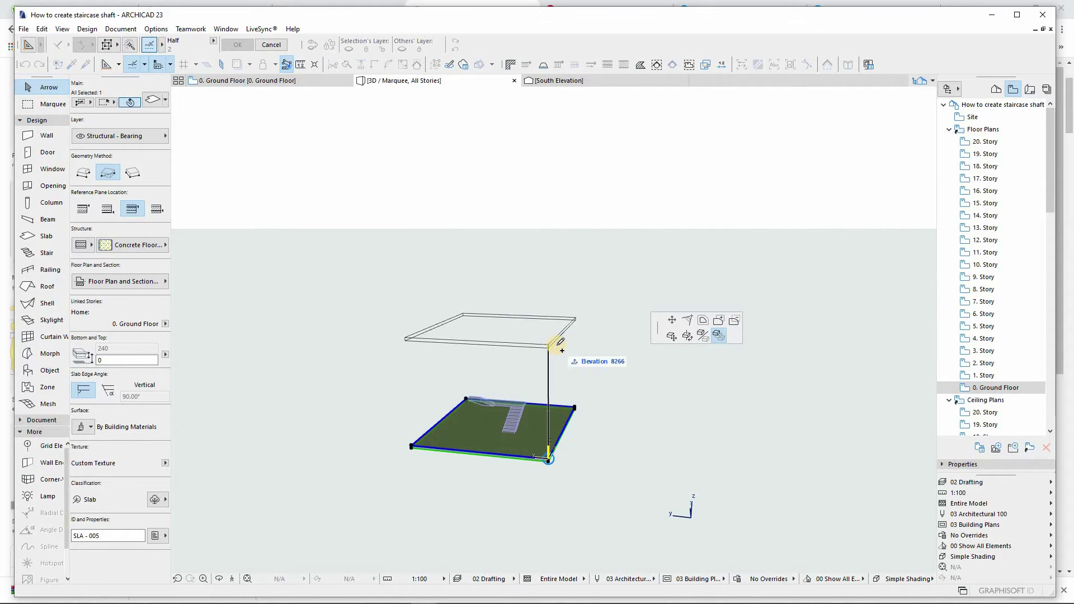
type("3000")
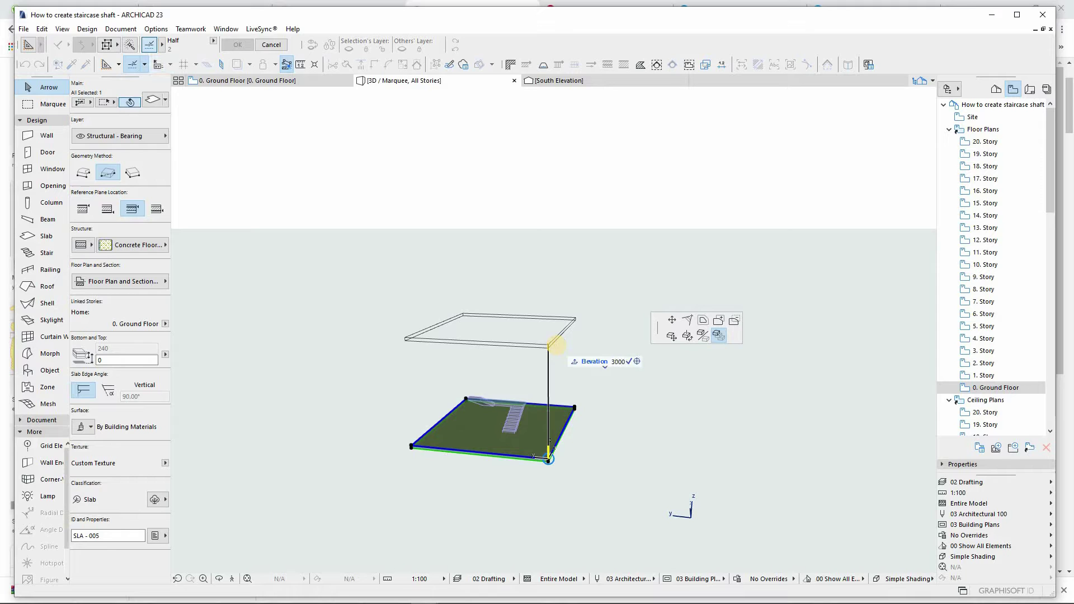
key("Return")
scroll(542, 497, "down", 4)
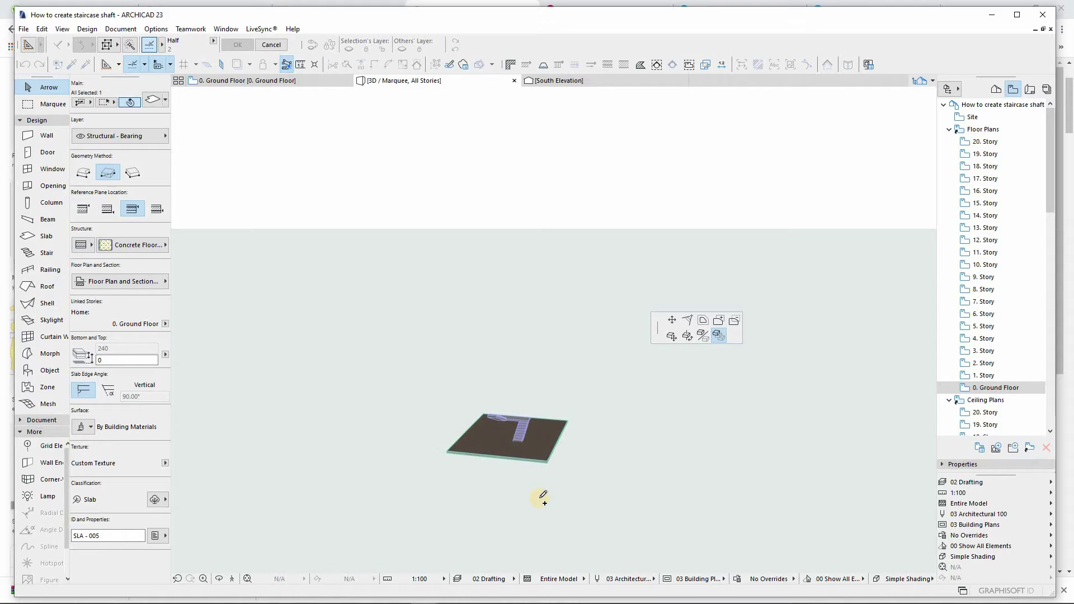
scroll(543, 497, "down", 3)
scroll(521, 361, "down", 3)
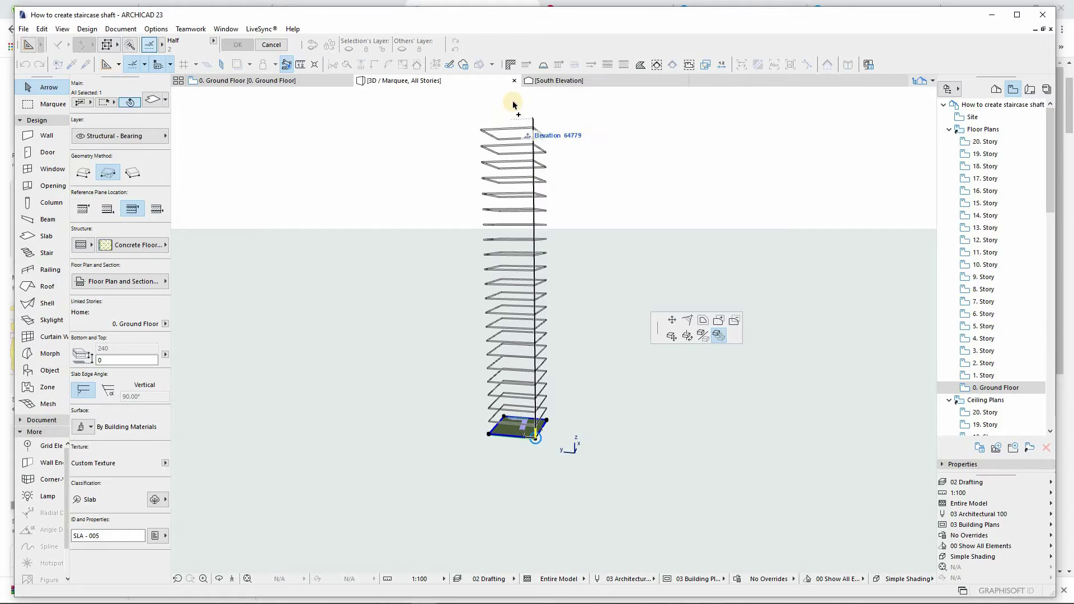
left_click(512, 116)
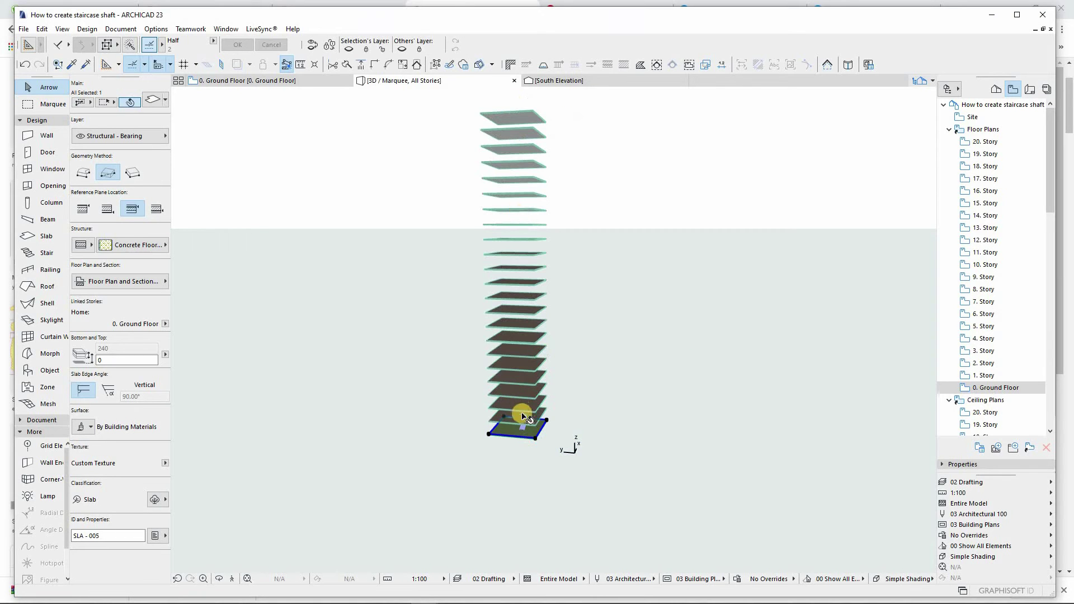
scroll(524, 416, "up", 3)
scroll(522, 420, "up", 3)
scroll(520, 428, "up", 3)
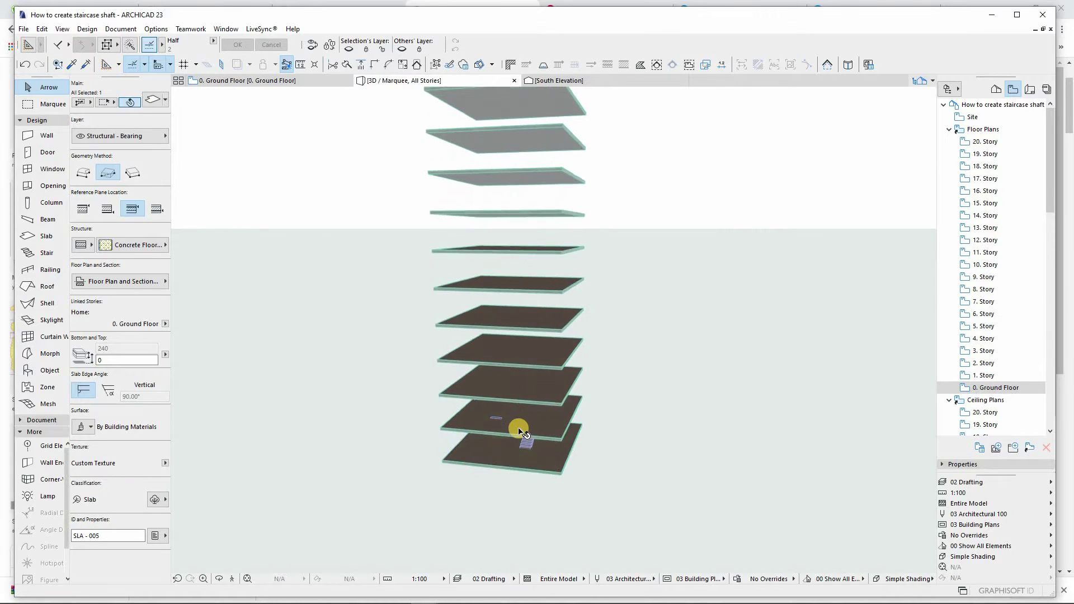
mouse_move(521, 445)
middle_mouse_down("shift")
mouse_move(458, 435)
mouse_move(691, 465)
mouse_move(400, 456)
mouse_move(687, 482)
mouse_move(604, 441)
middle_mouse_up("shift")
Step: Select the stair and set Multiply to the Elevate method
left_click(593, 463)
key("Escape")
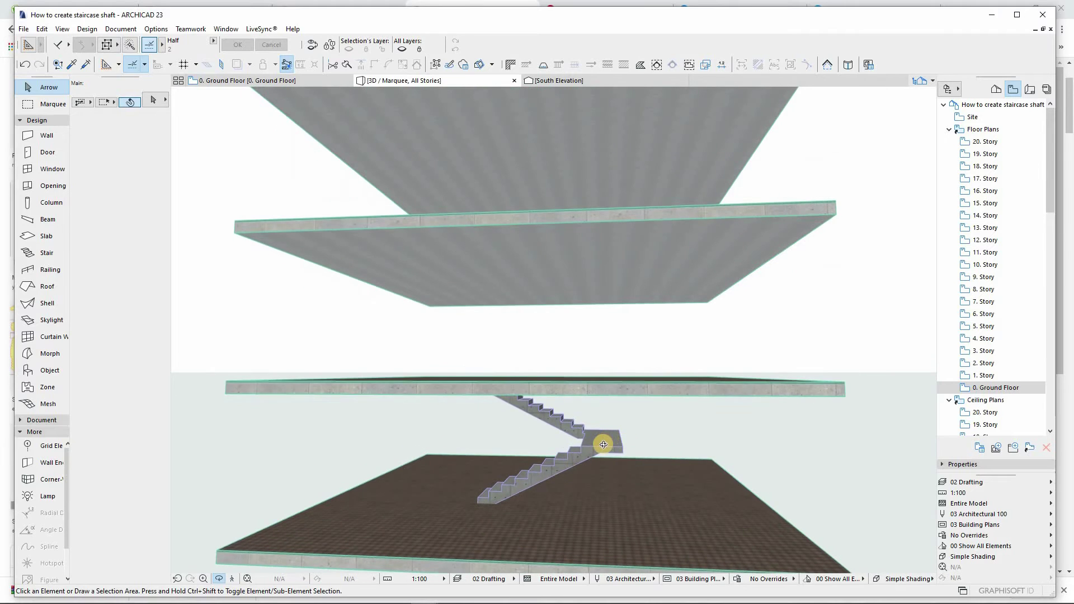
left_click(604, 439)
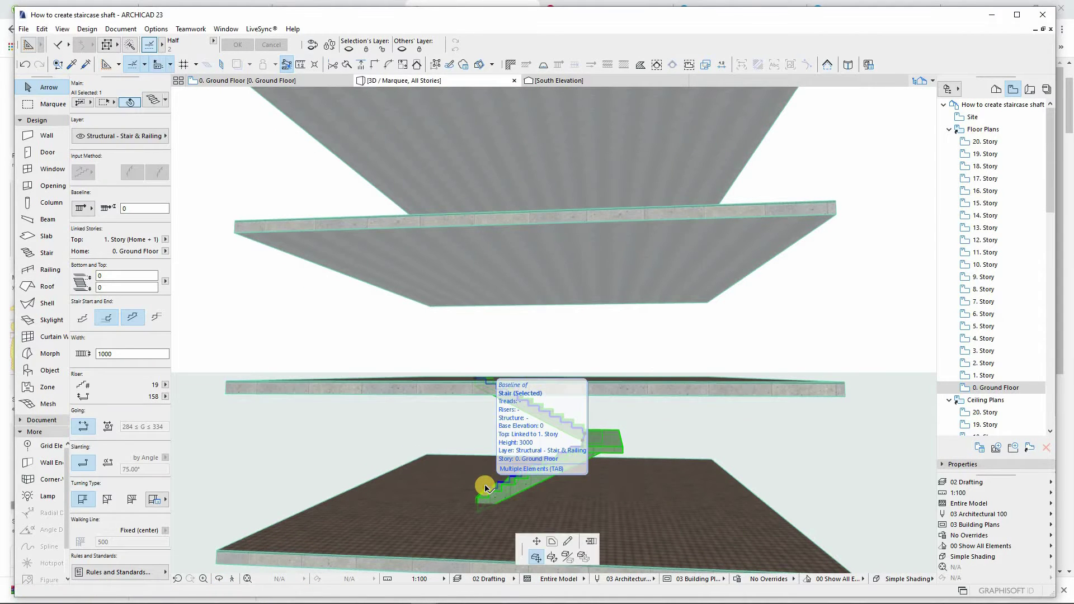
left_click(486, 487)
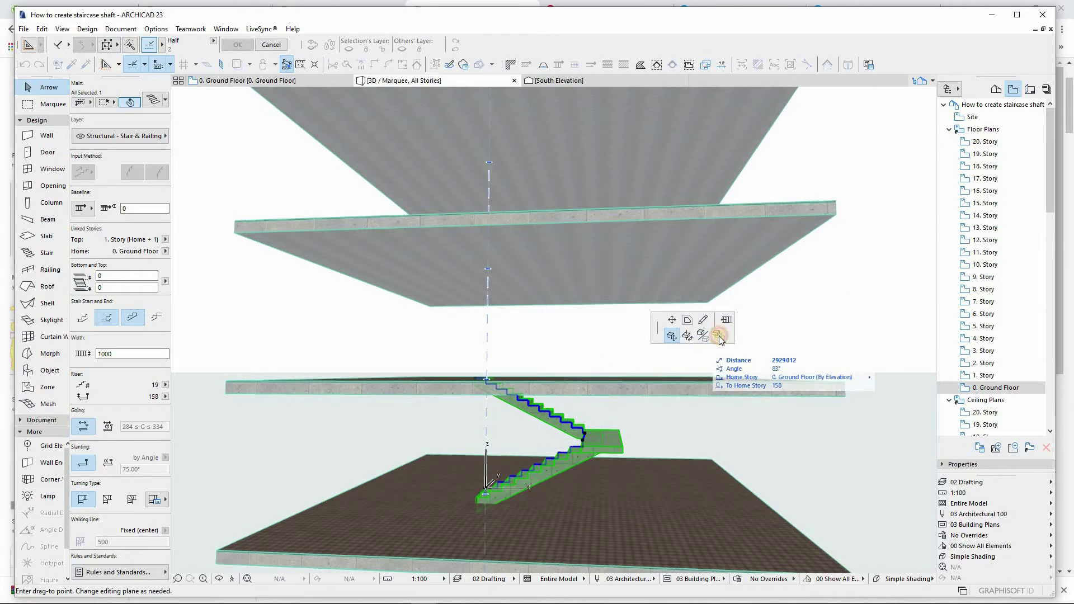
left_click(719, 336)
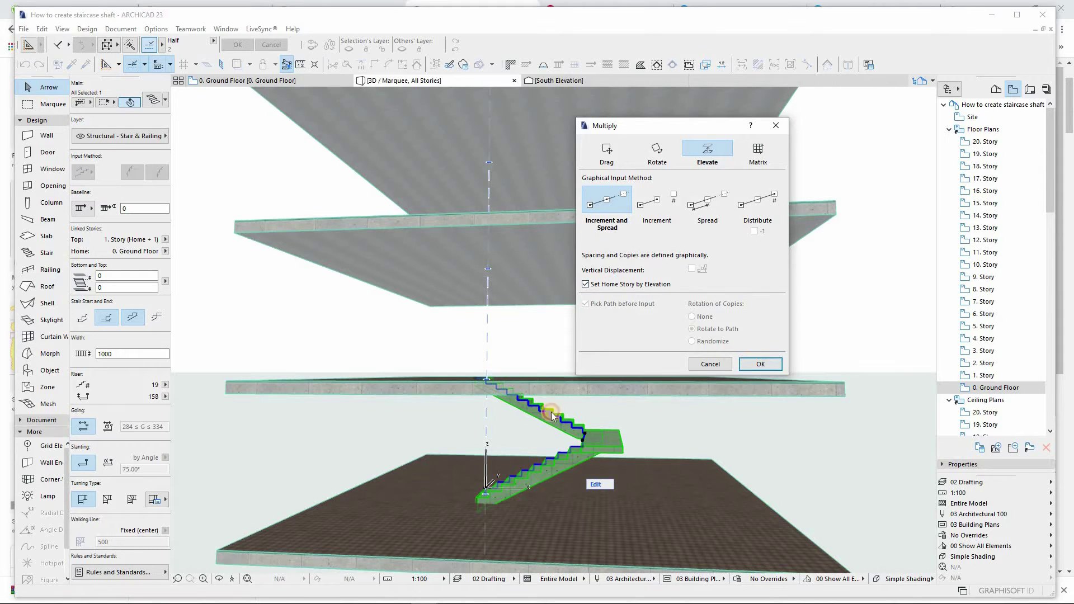
key("Return")
scroll(487, 461, "down", 3)
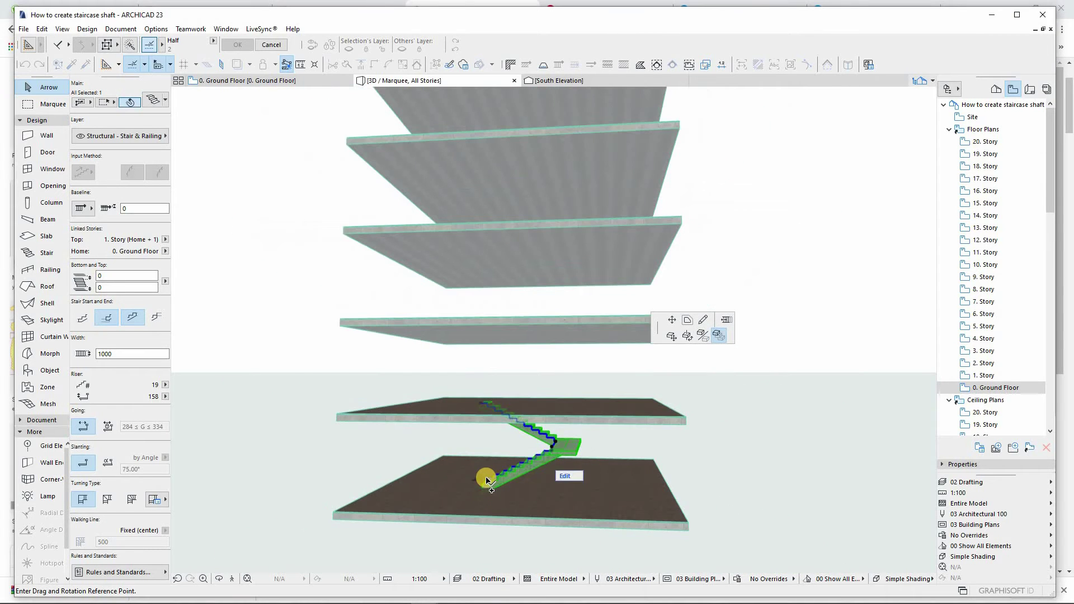
Step: Copy the stair from its bottom corner upward through every story to the top slab
left_click(489, 476)
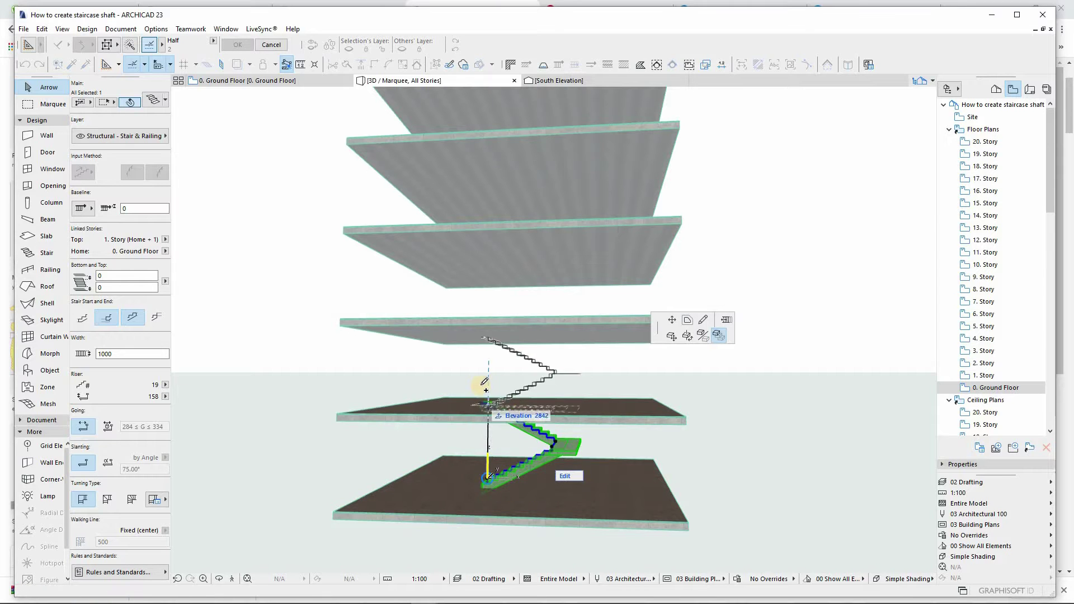
type("3000")
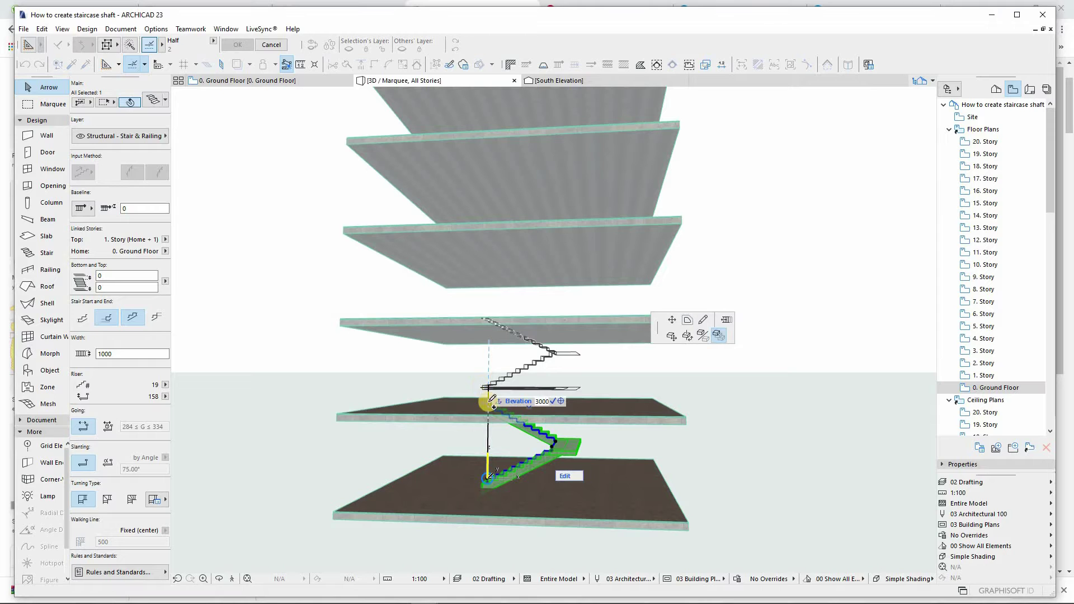
key("Return")
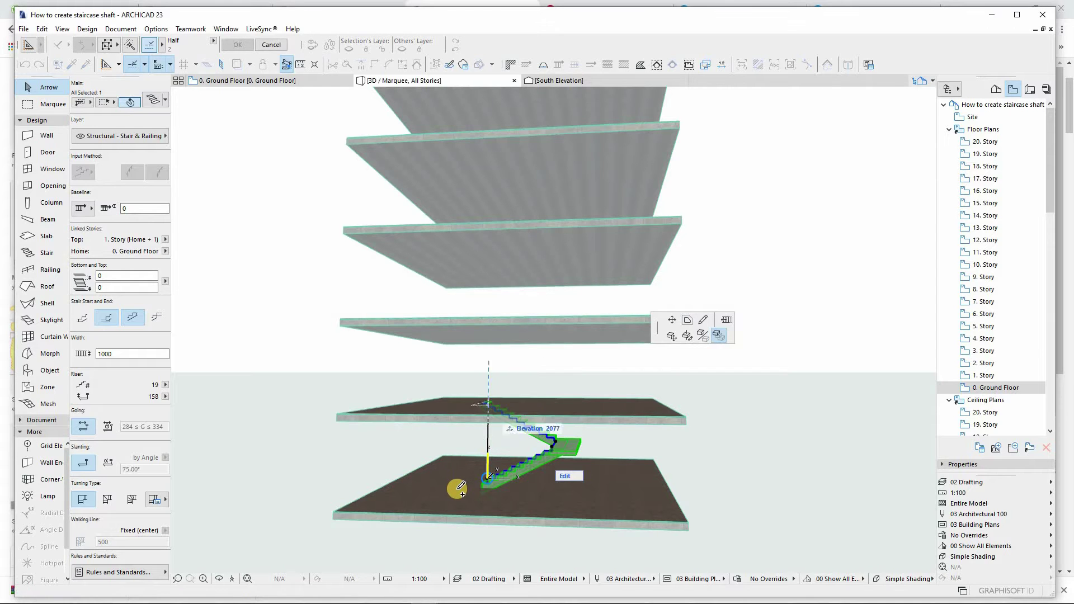
scroll(456, 504, "down", 4)
scroll(457, 522, "down", 2)
scroll(456, 516, "down", 2)
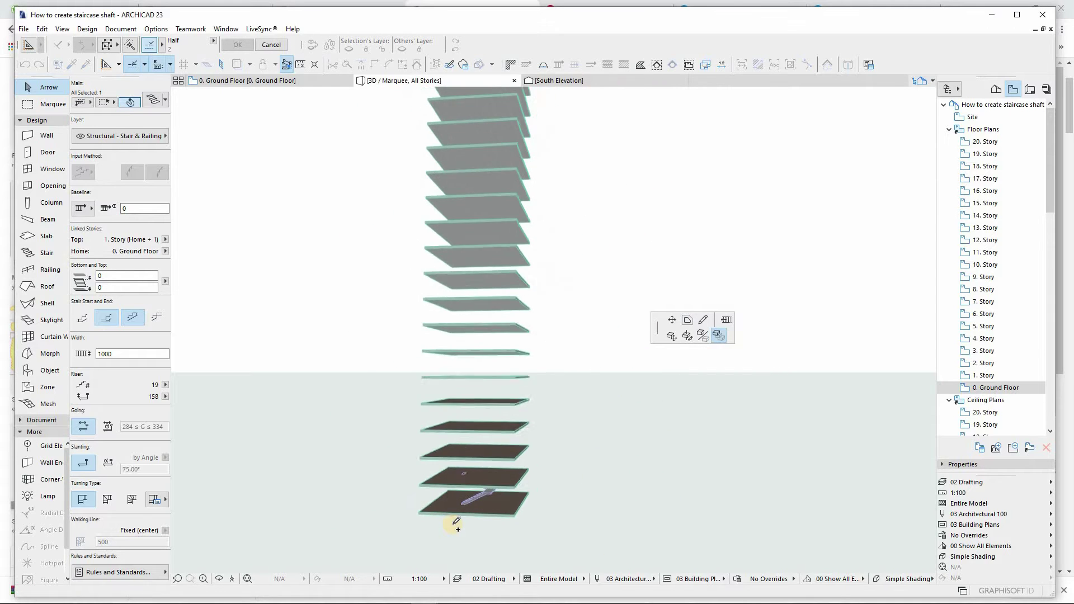
scroll(457, 512, "down", 2)
scroll(470, 361, "down", 2)
key("ctrl+u")
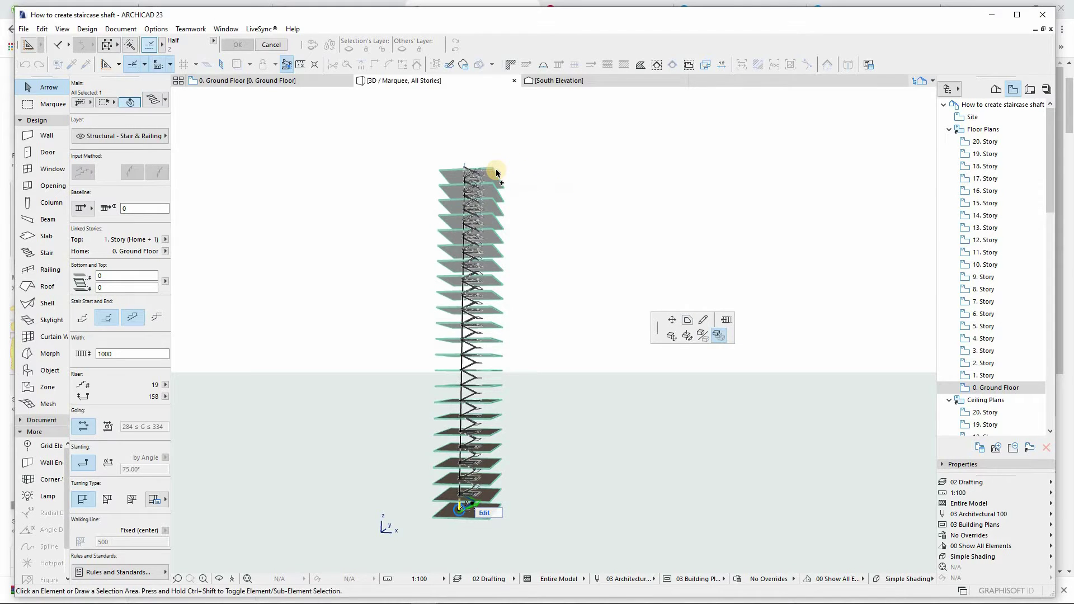
left_click(497, 173)
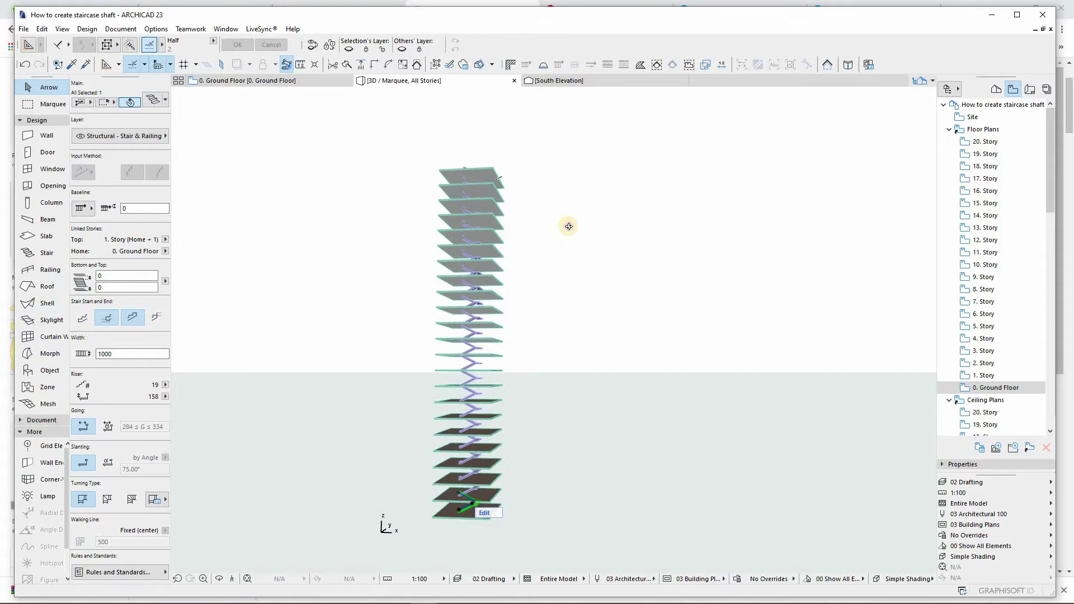
Step: Delete the extra stair copy above the top slab and orbit to check the shaft
middle_click_drag(550, 281, 587, 331, "shift")
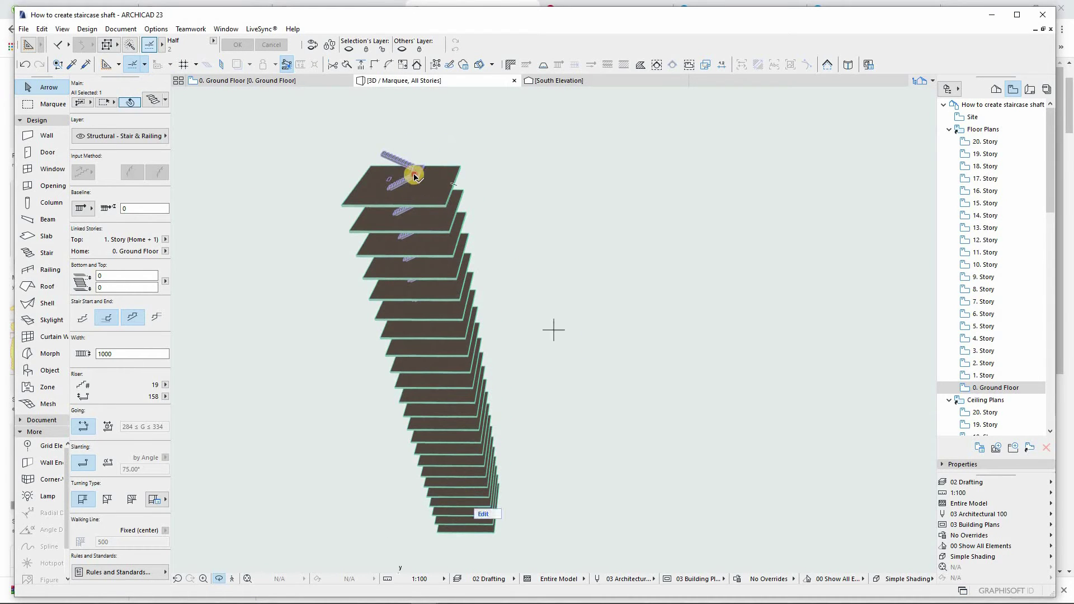
key("Escape")
left_click(457, 164)
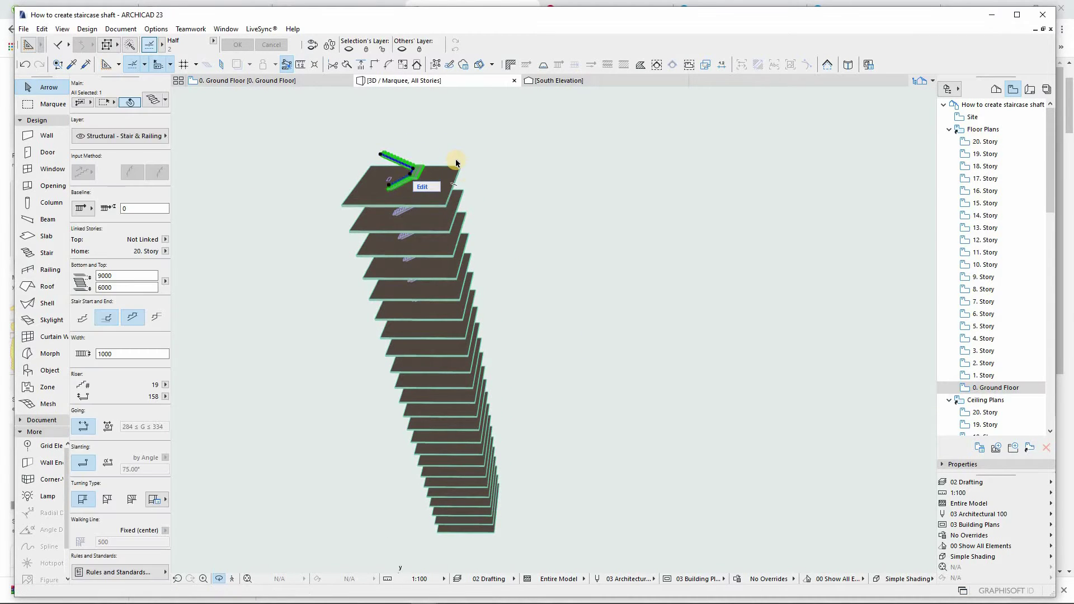
key("Delete")
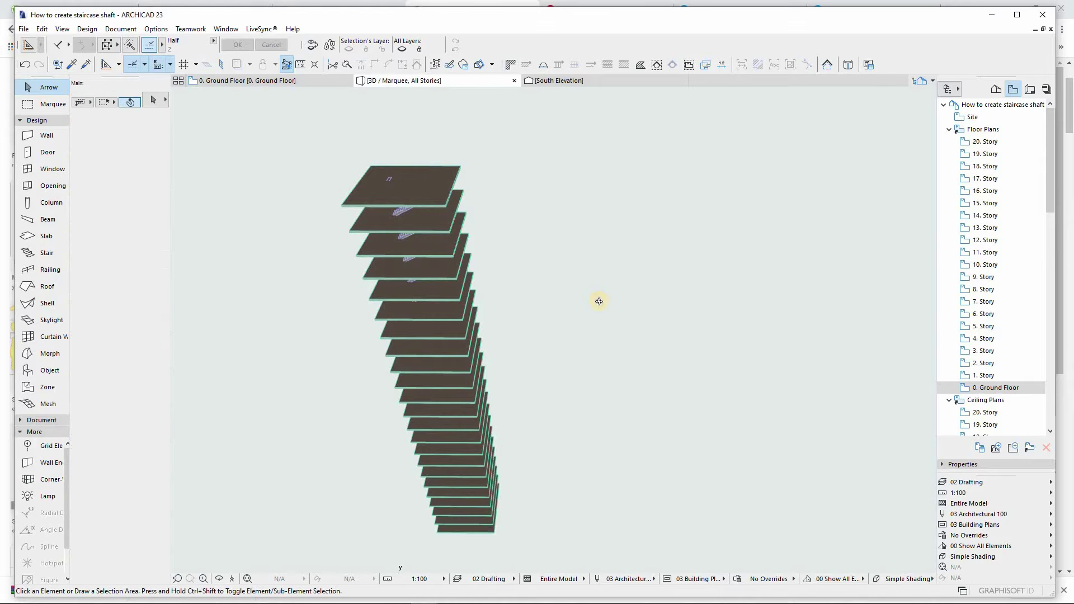
mouse_move(599, 301)
middle_mouse_down("shift")
mouse_move(516, 348)
mouse_move(579, 367)
middle_mouse_up("shift")
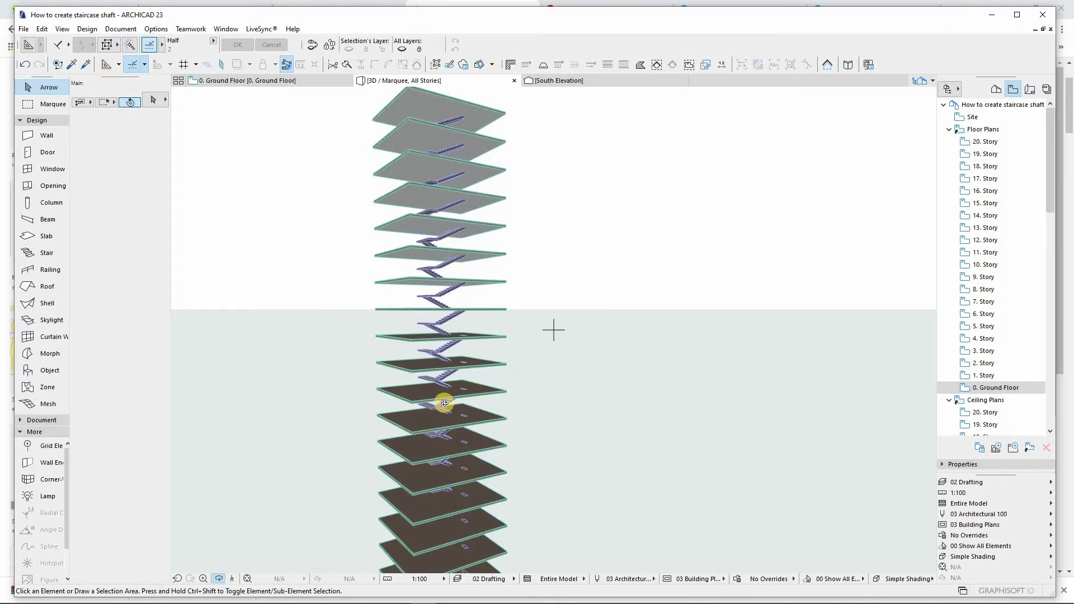
mouse_move(445, 403)
middle_mouse_down("shift")
mouse_move(410, 275)
mouse_move(511, 481)
mouse_move(492, 424)
middle_mouse_up("shift")
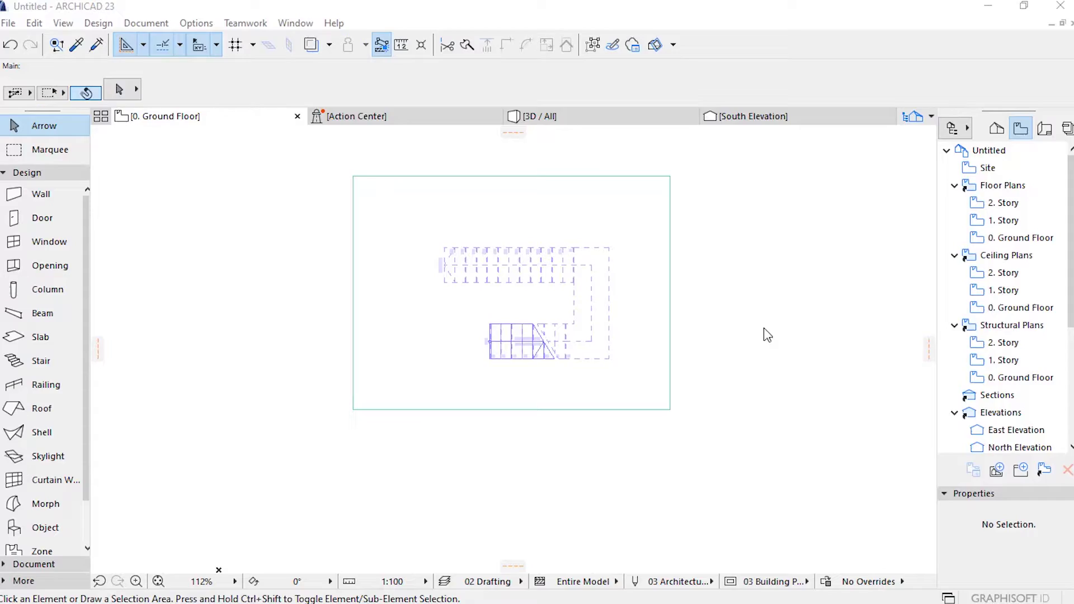
Step: Cut a rectangular opening over the stair in the upper floor slab
left_click(663, 187)
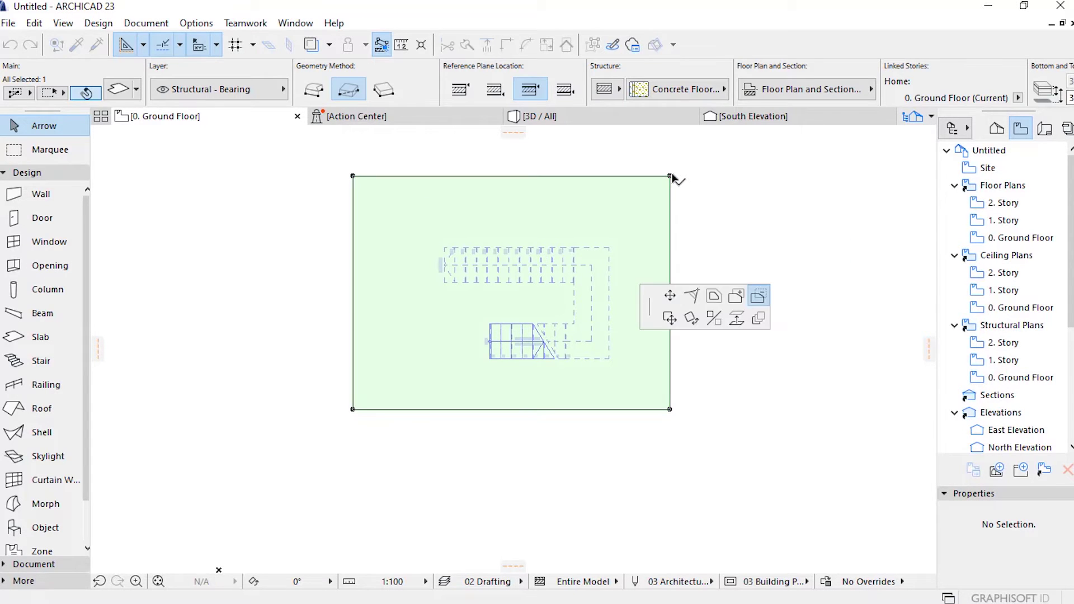
left_click(759, 300)
left_click(444, 250)
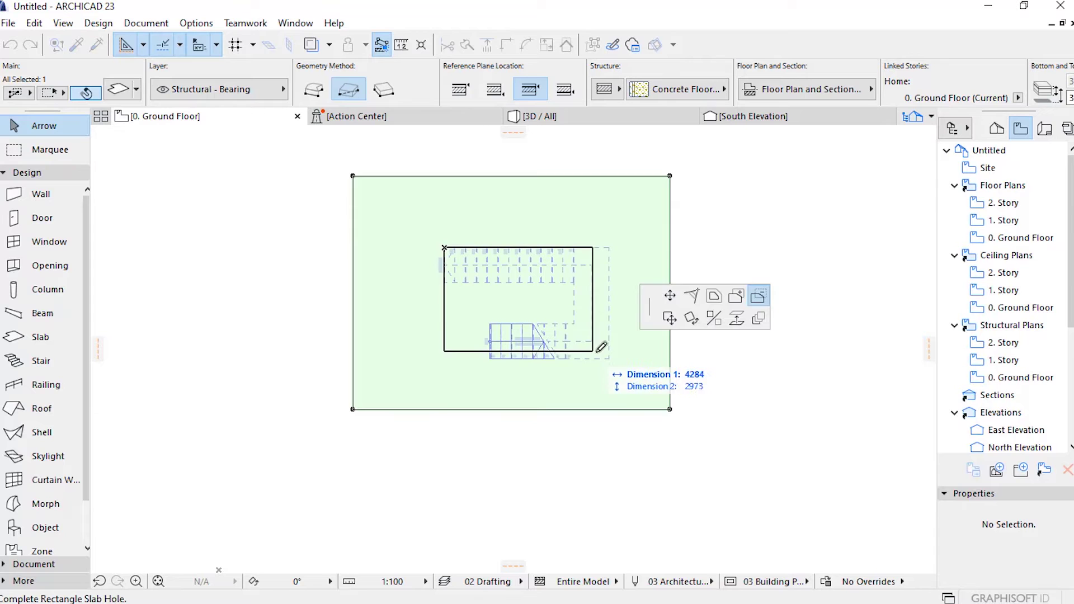
left_click(610, 357)
scroll(529, 352, "up", 3)
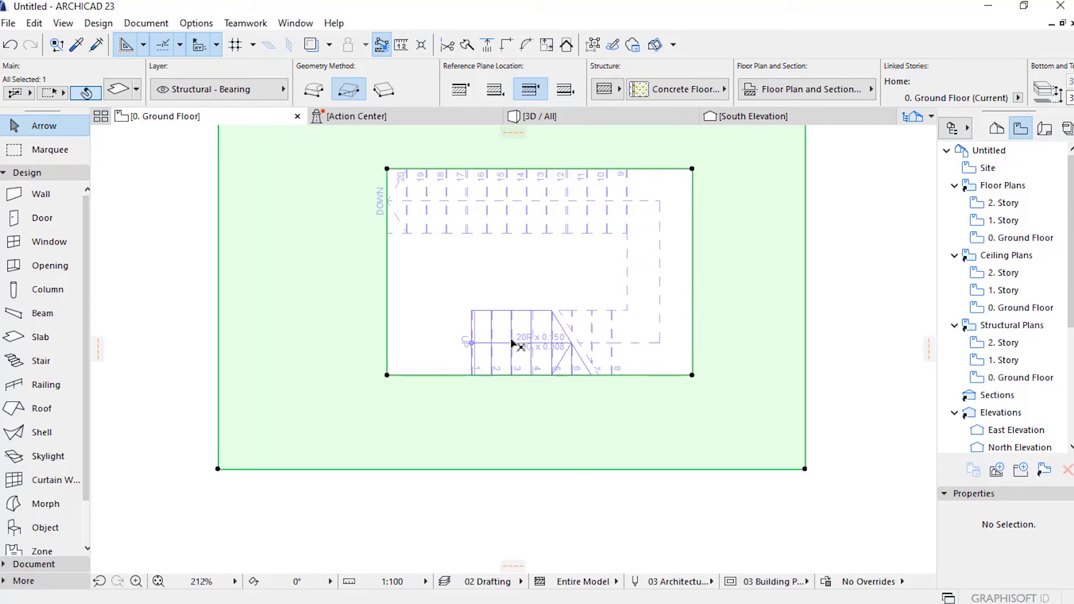
scroll(529, 352, "up", 2)
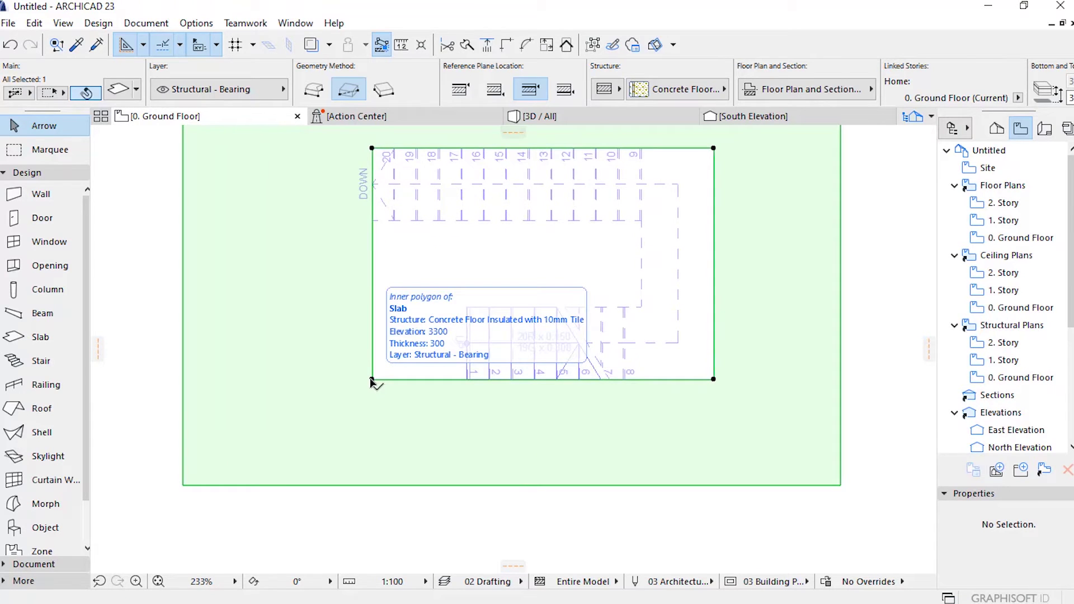
Step: Add area back into the opening's lower-left part and check the slabs in 3D
left_click(372, 382)
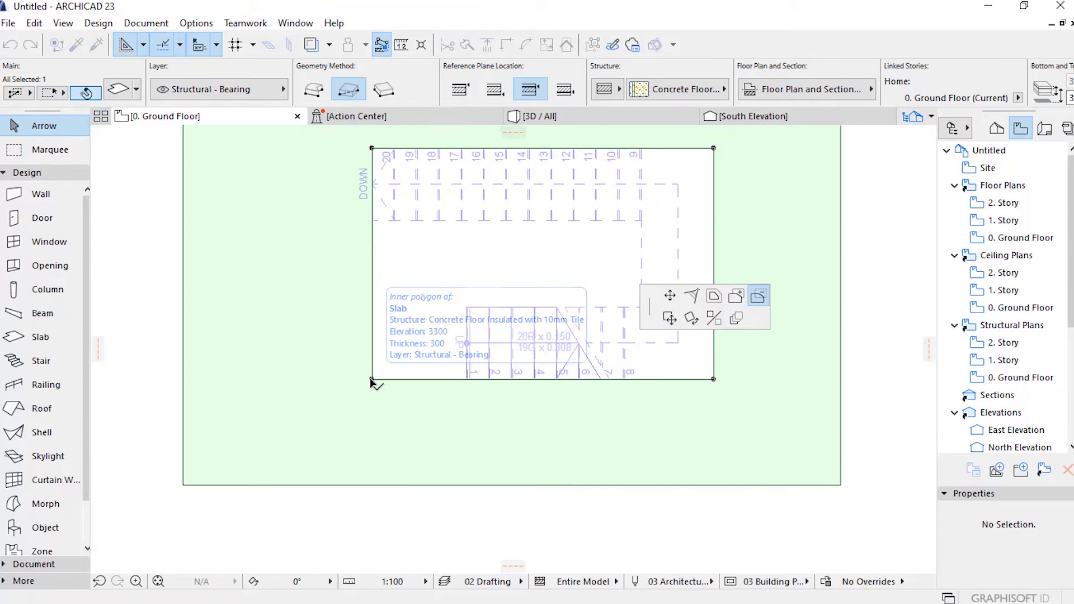
left_click(735, 296)
left_click(467, 380)
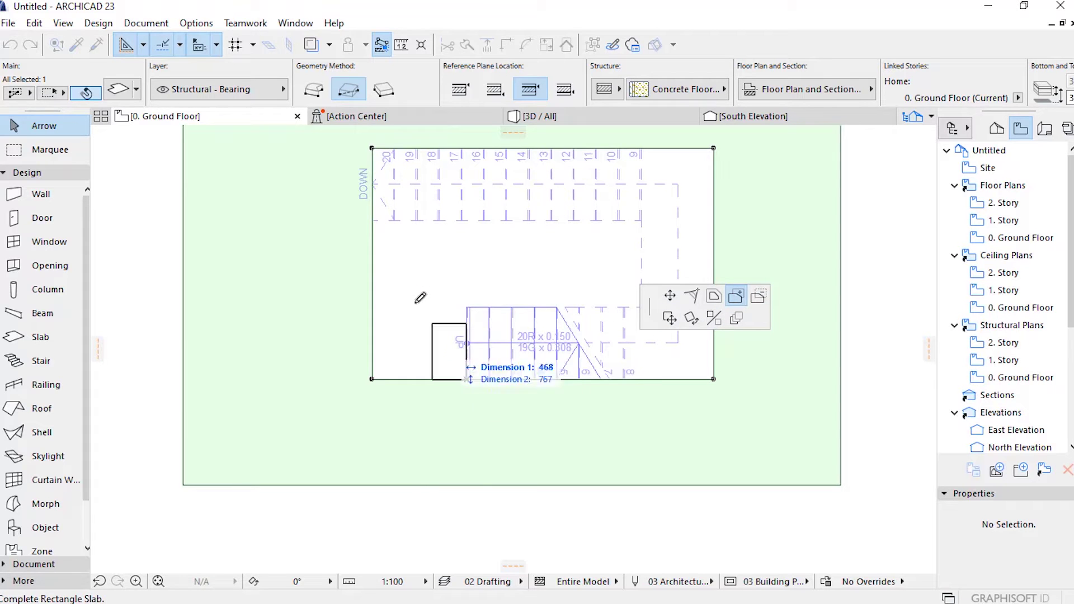
left_click(375, 218)
scroll(441, 353, "down", 2)
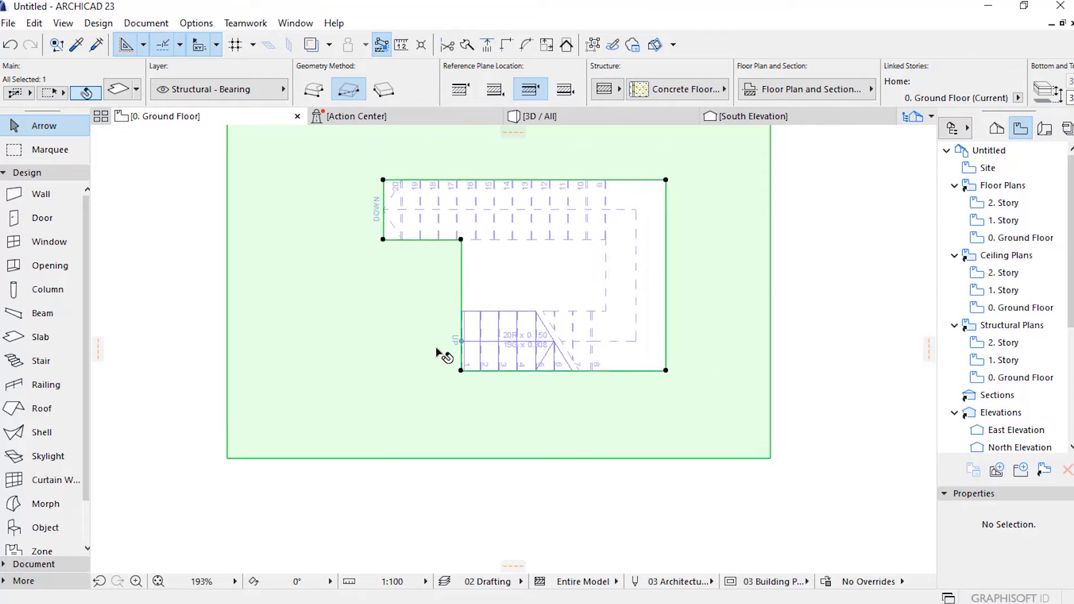
scroll(428, 297, "down", 4)
scroll(430, 311, "up", 2)
scroll(435, 313, "up", 2)
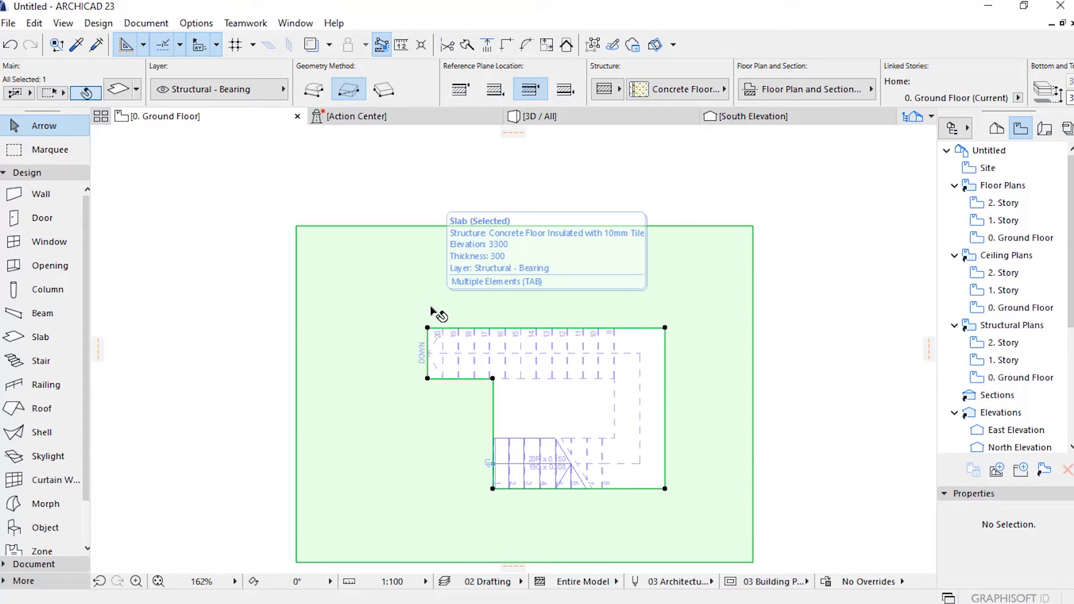
key("F3")
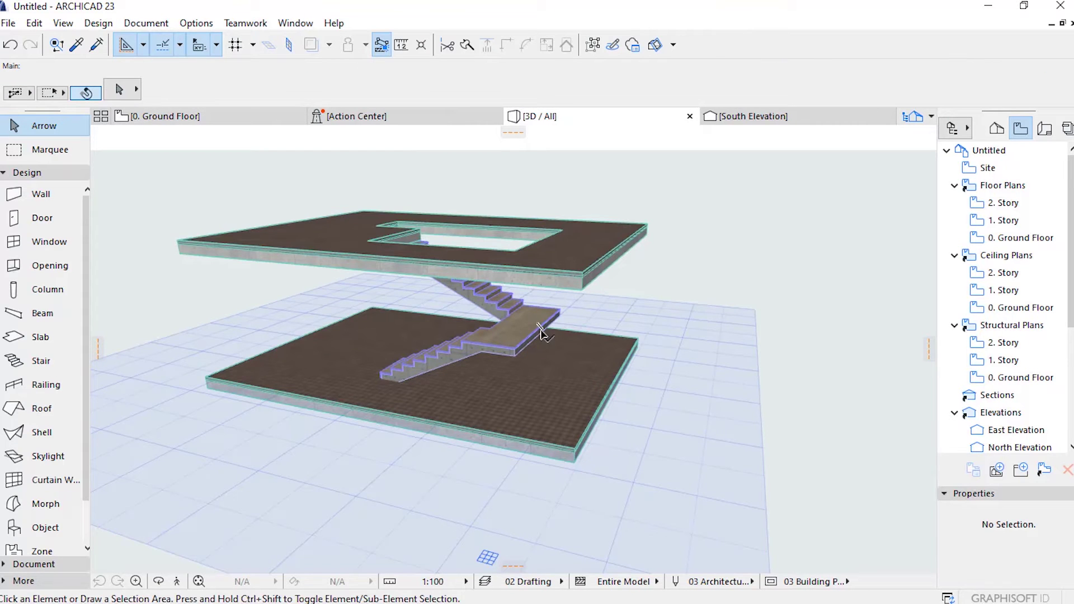
mouse_move(570, 365)
middle_mouse_down("shift")
mouse_move(458, 366)
mouse_move(463, 335)
middle_mouse_up("shift")
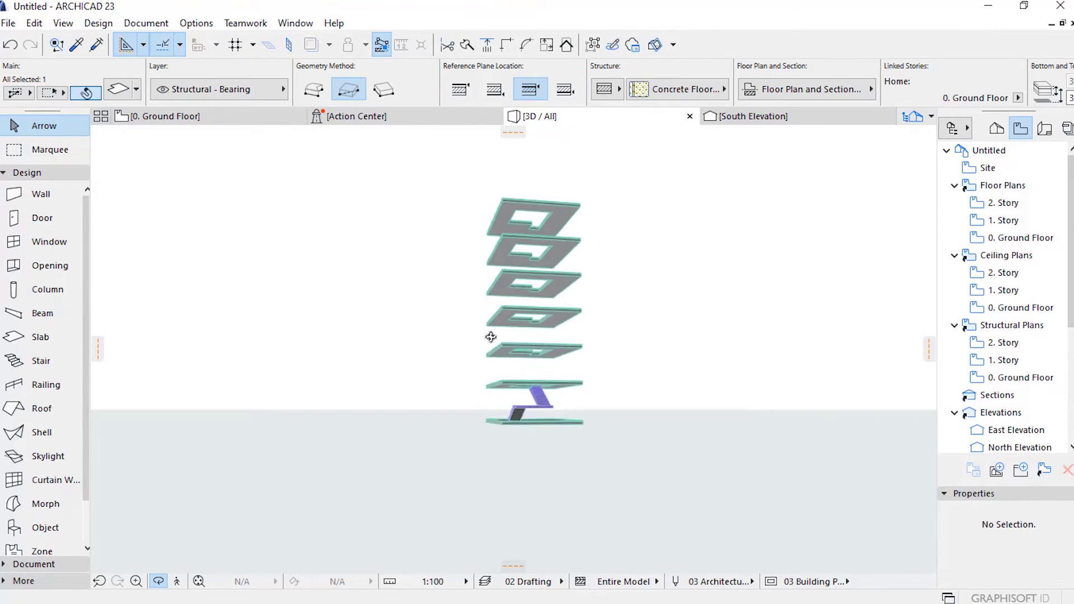
mouse_move(684, 215)
middle_mouse_down("shift")
mouse_move(552, 505)
mouse_move(408, 374)
middle_mouse_up("shift")
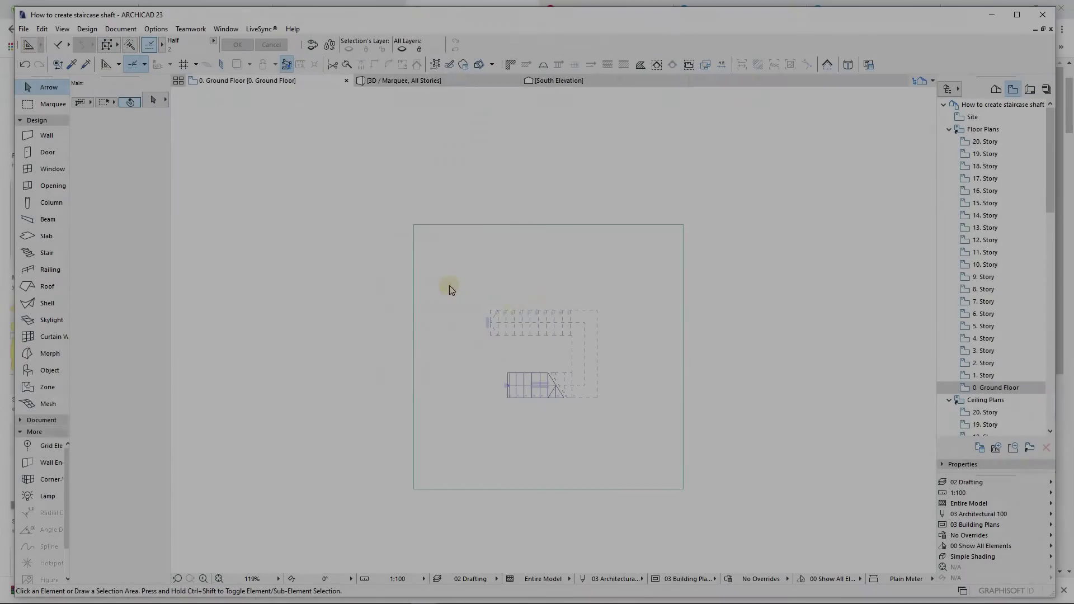
Step: Draw a rectangular slab around the stairs on the ground floor
key("Escape")
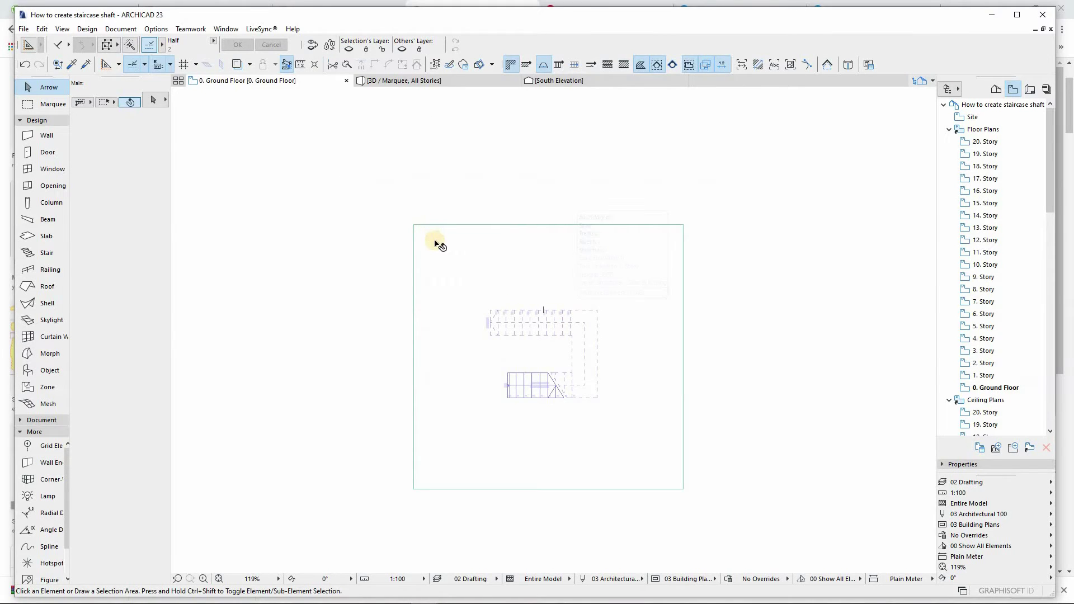
key("Escape")
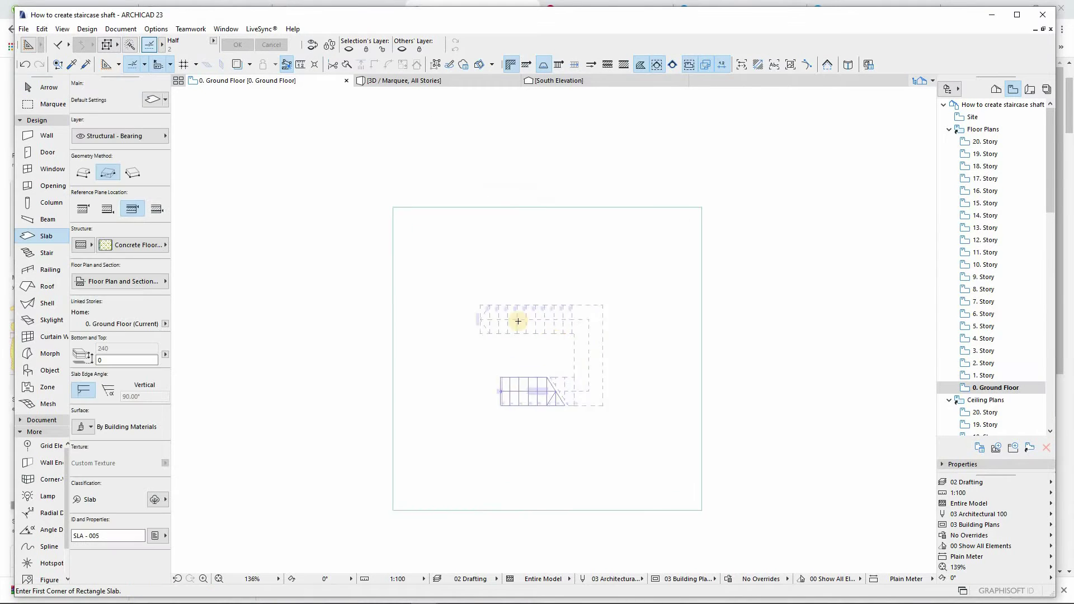
scroll(444, 290, "up", 3)
left_click(440, 287)
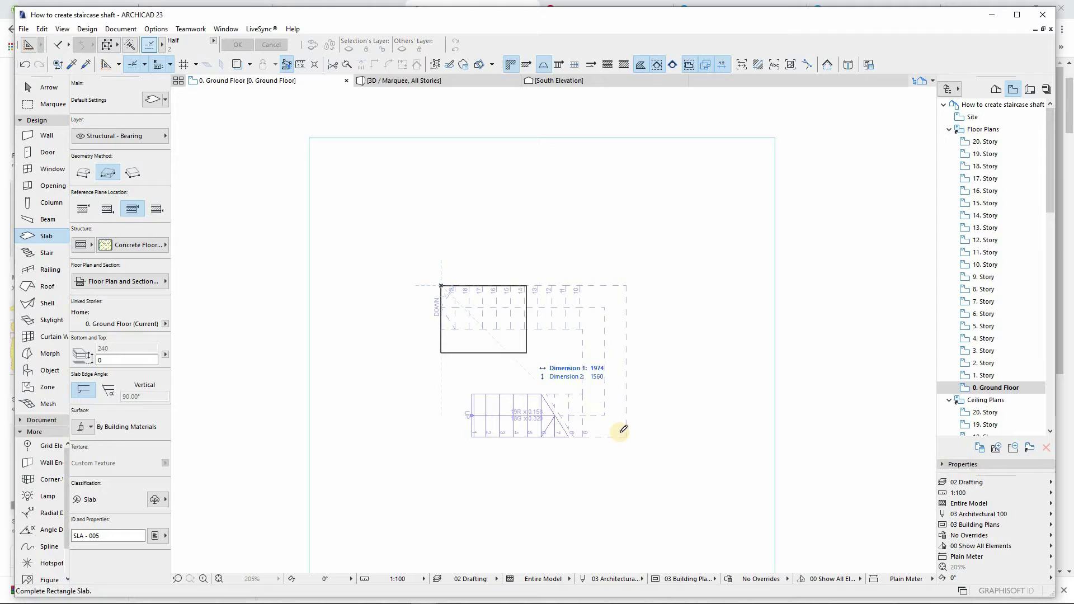
left_click(628, 435)
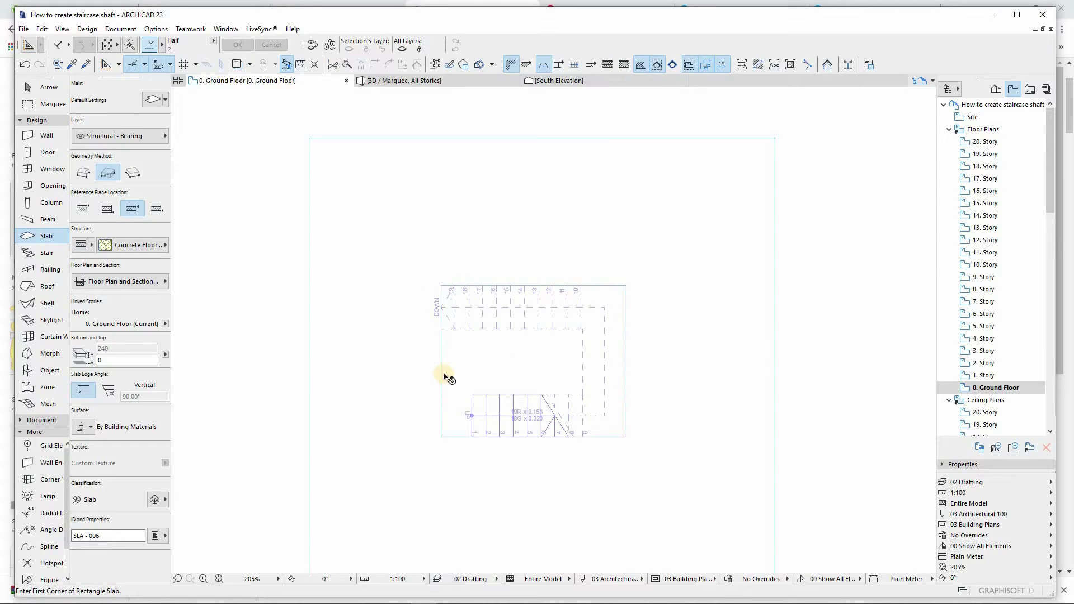
Step: Insert a node on the slab's left edge and offset the lower edge to notch it
key("Escape")
left_click(443, 376)
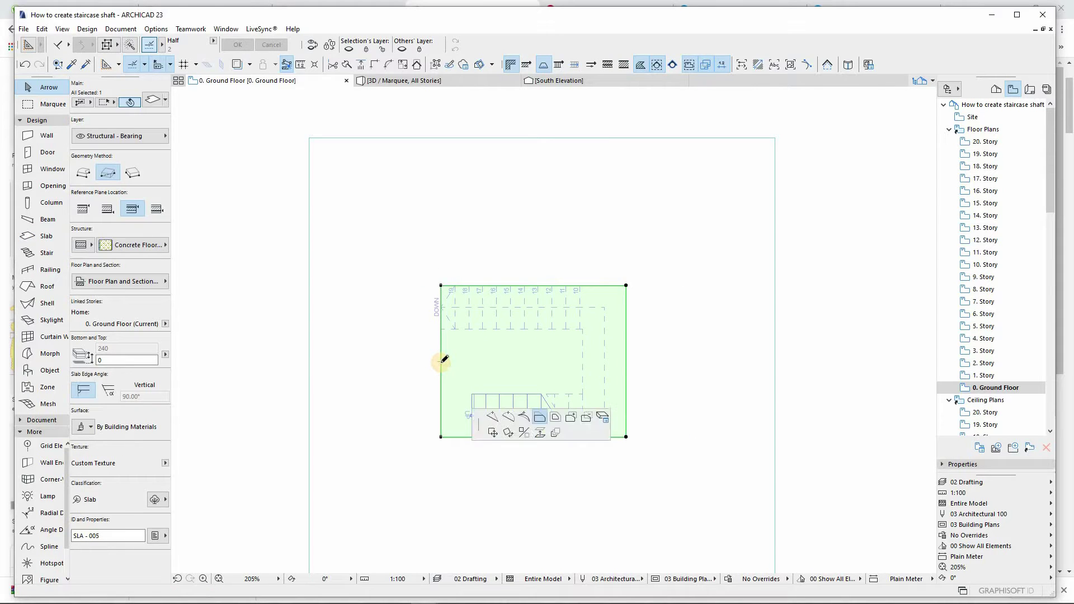
left_click(443, 364)
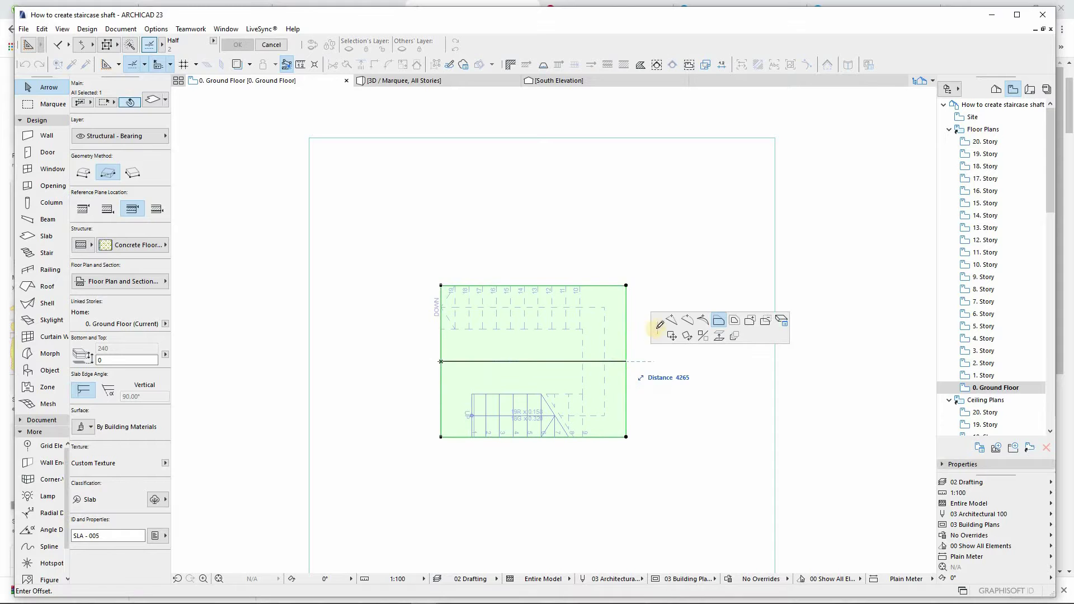
left_click(444, 330)
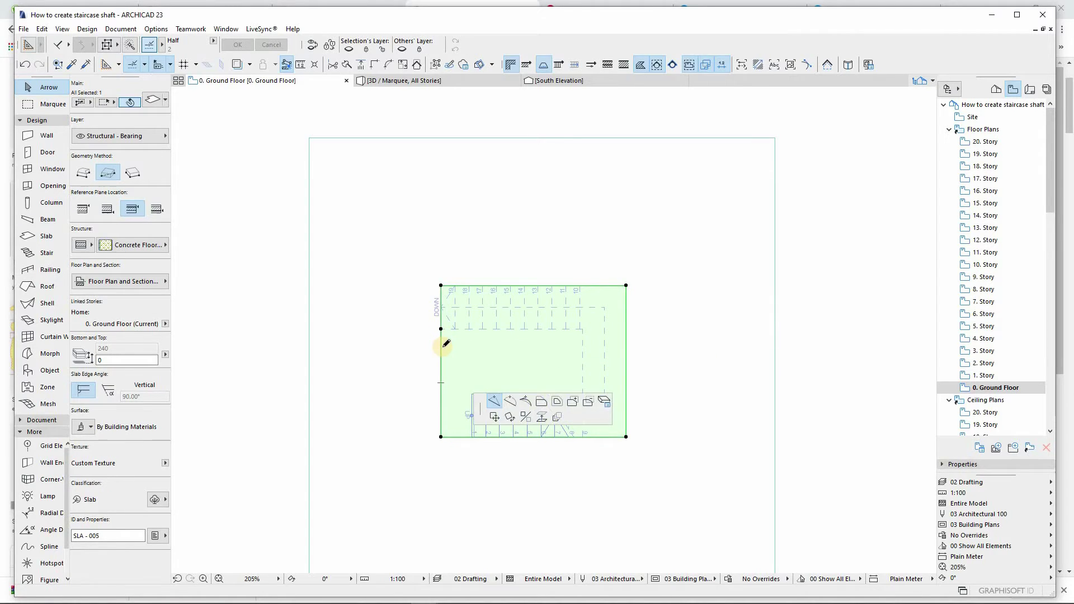
left_click(441, 344)
key("f")
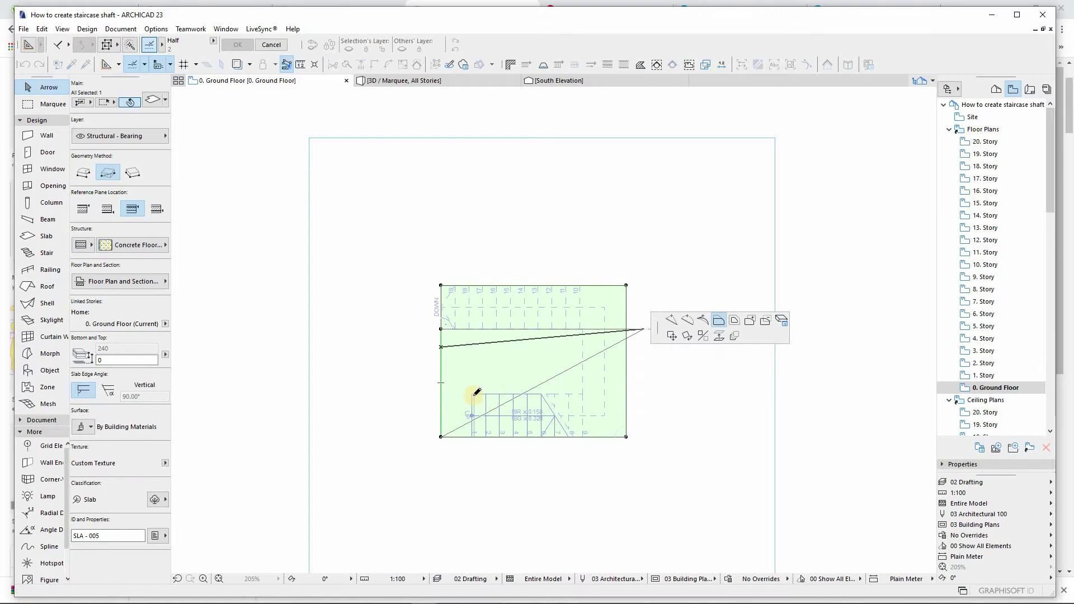
left_click(475, 398)
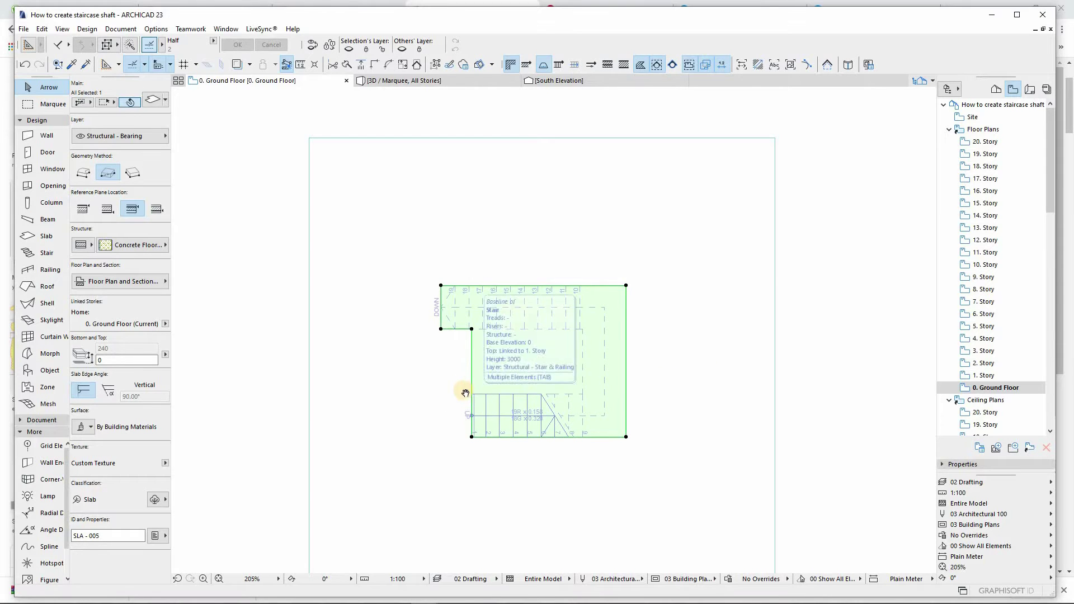
scroll(443, 384, "down", 3)
left_click(765, 367)
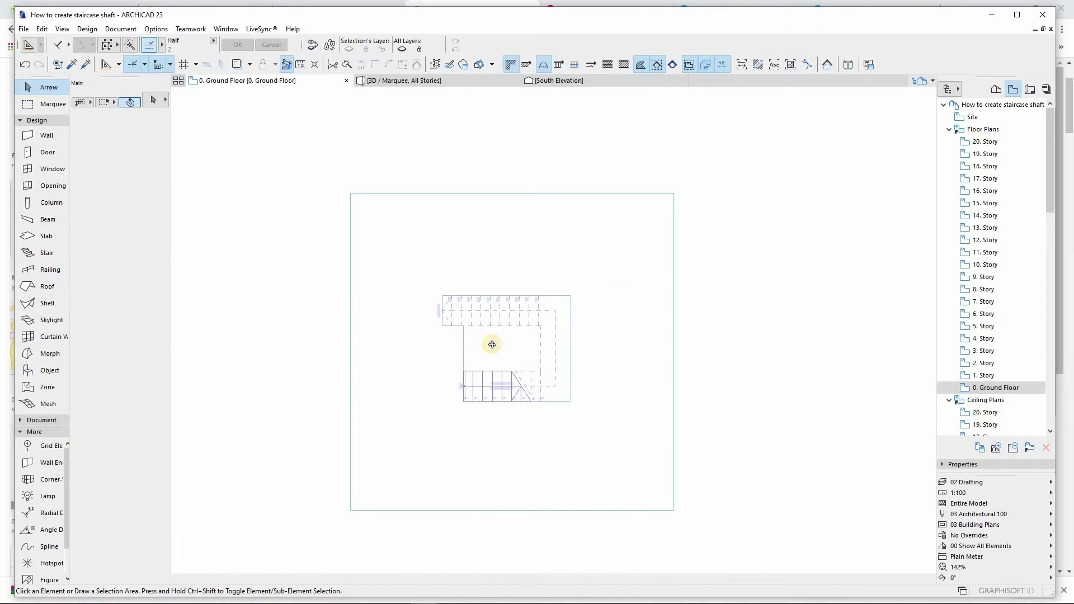
Step: View the stories in 3D and open Settings for the notched ground-floor shaft slab
key("F3")
middle_click_drag(505, 372, 535, 434, "shift")
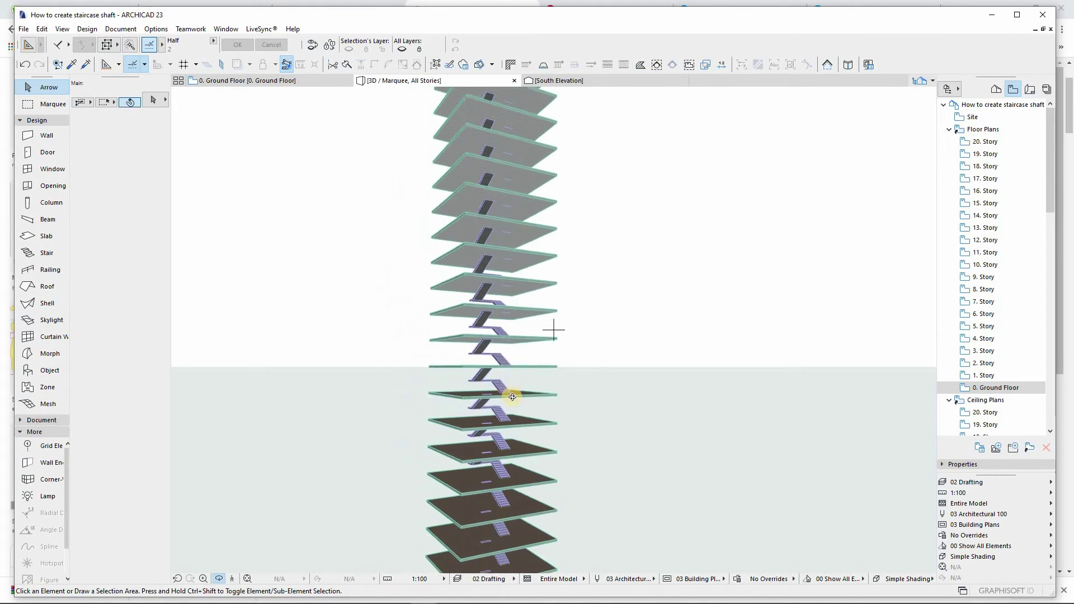
scroll(536, 433, "up", 4)
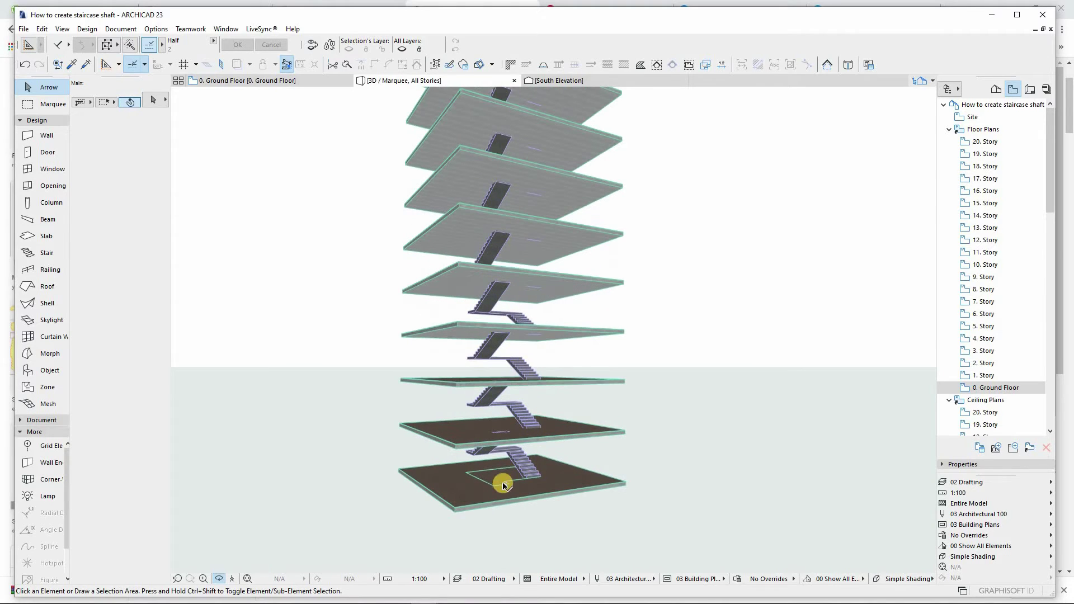
left_click(495, 486)
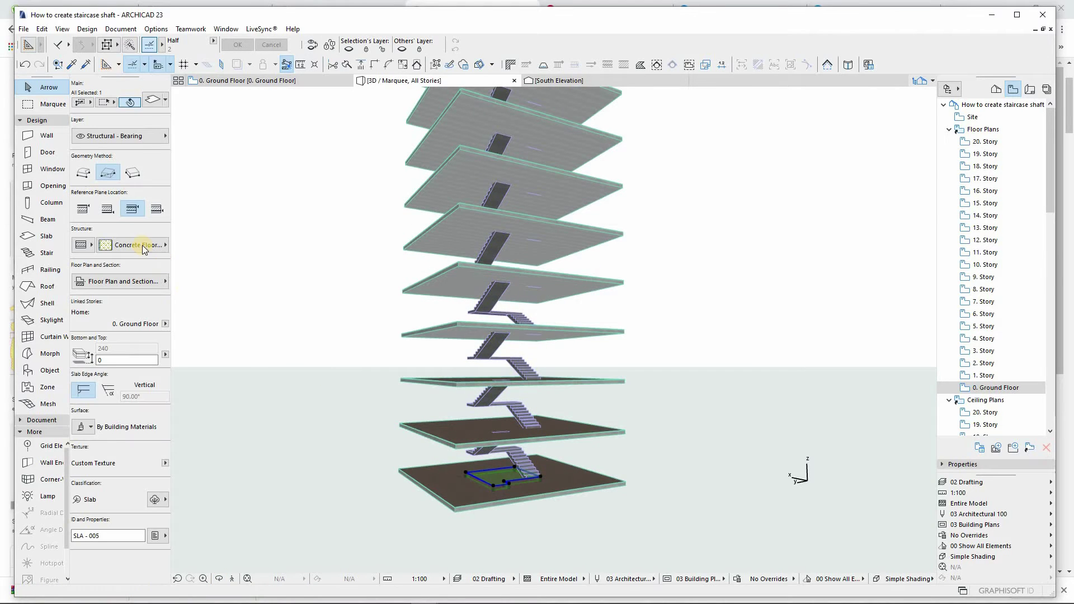
left_click(151, 103)
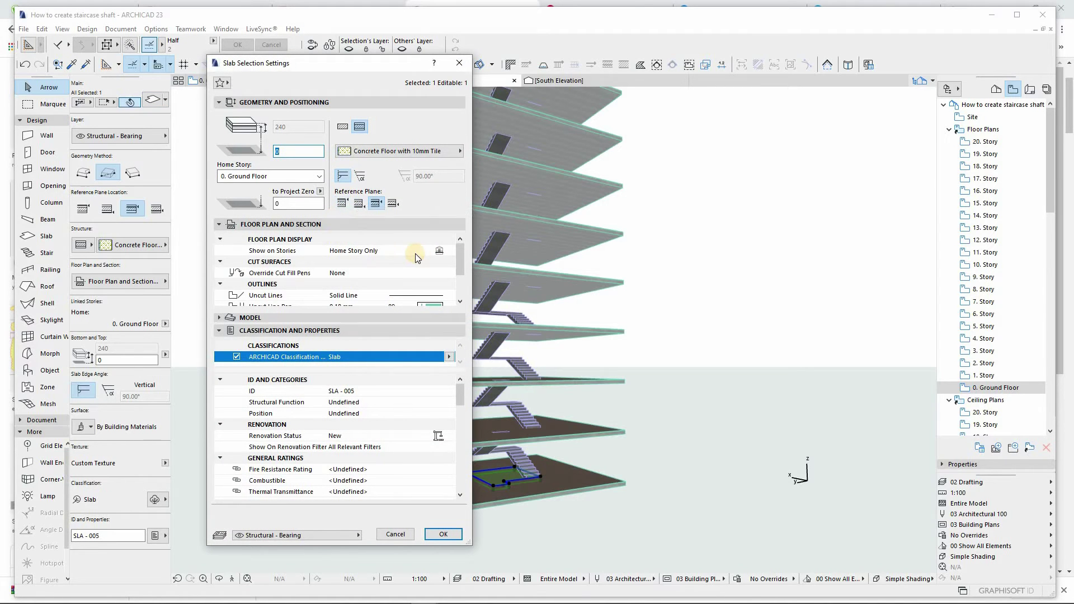
Step: Keep the shaft slab on its Ground Floor home story only
left_click(435, 252)
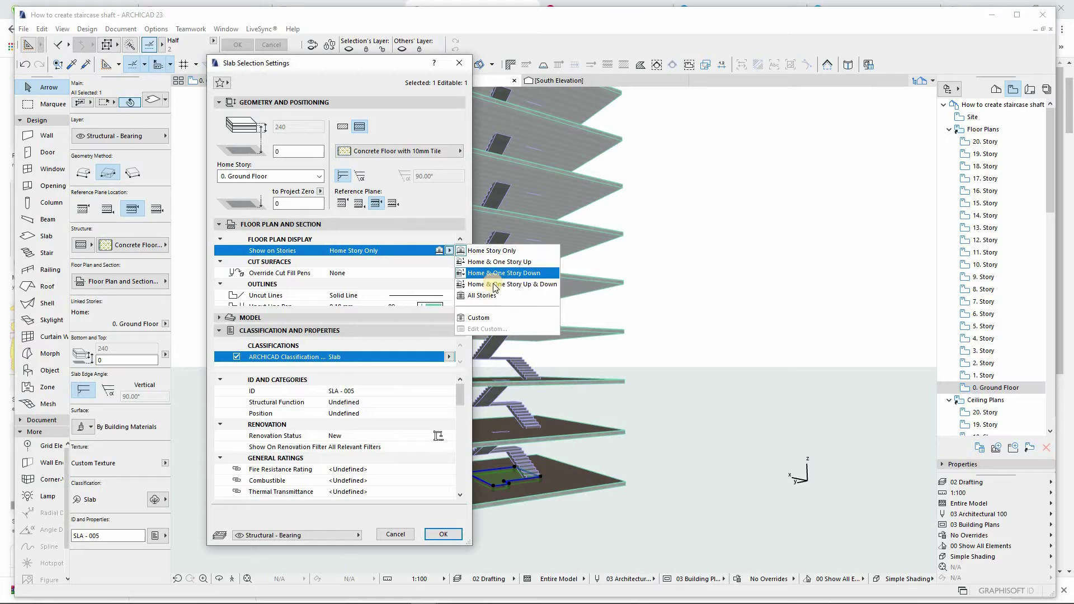
left_click(493, 251)
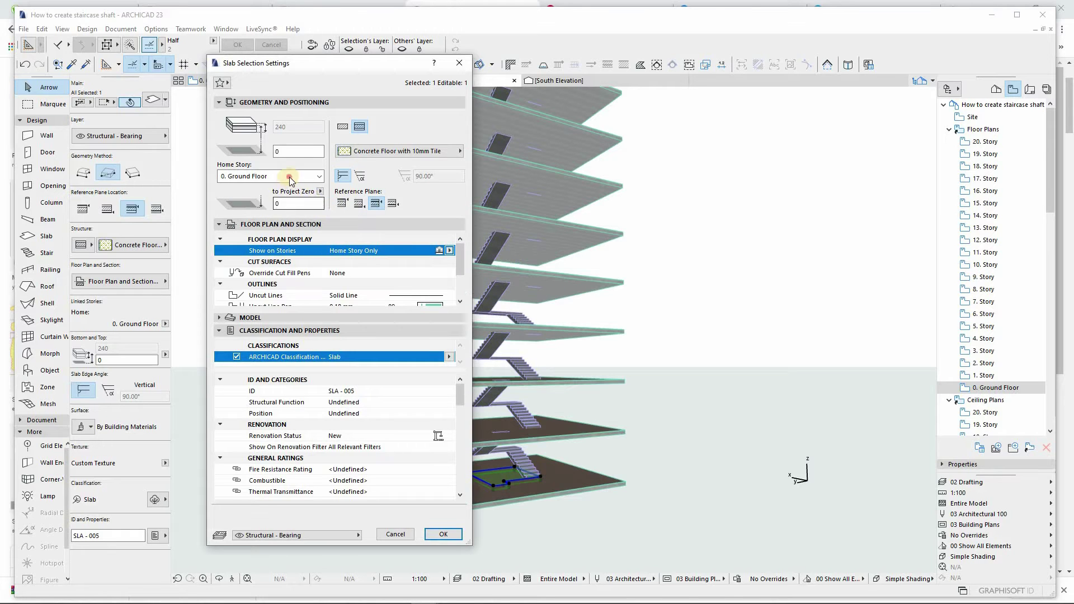
left_click(289, 177)
left_click(469, 534)
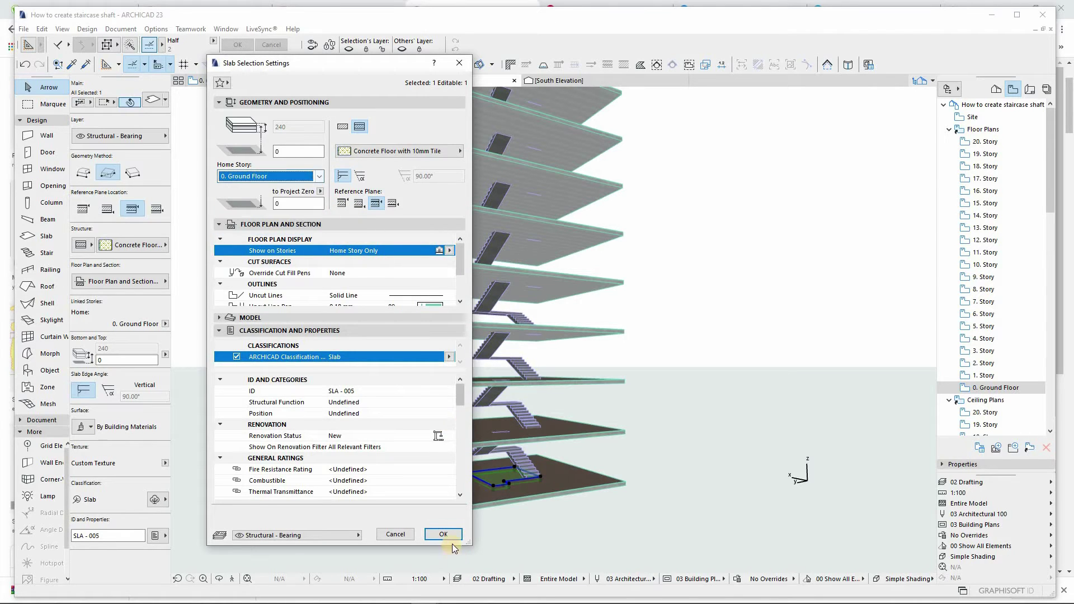
left_click(444, 535)
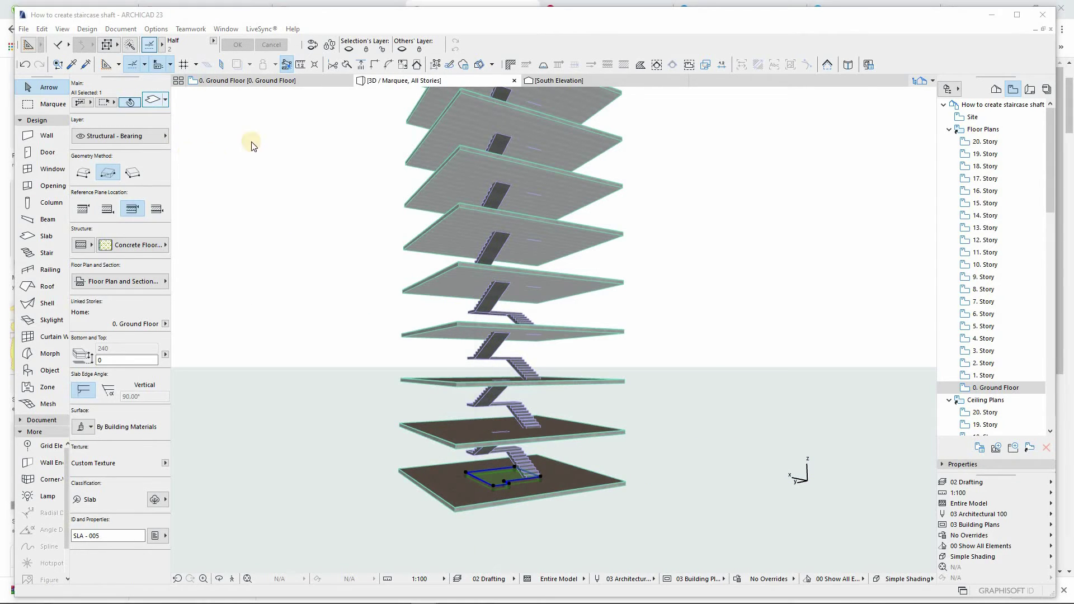
Step: Change the slab structure to 240-thick Basic Concrete - Structural
key("ctrl+t")
left_click(344, 128)
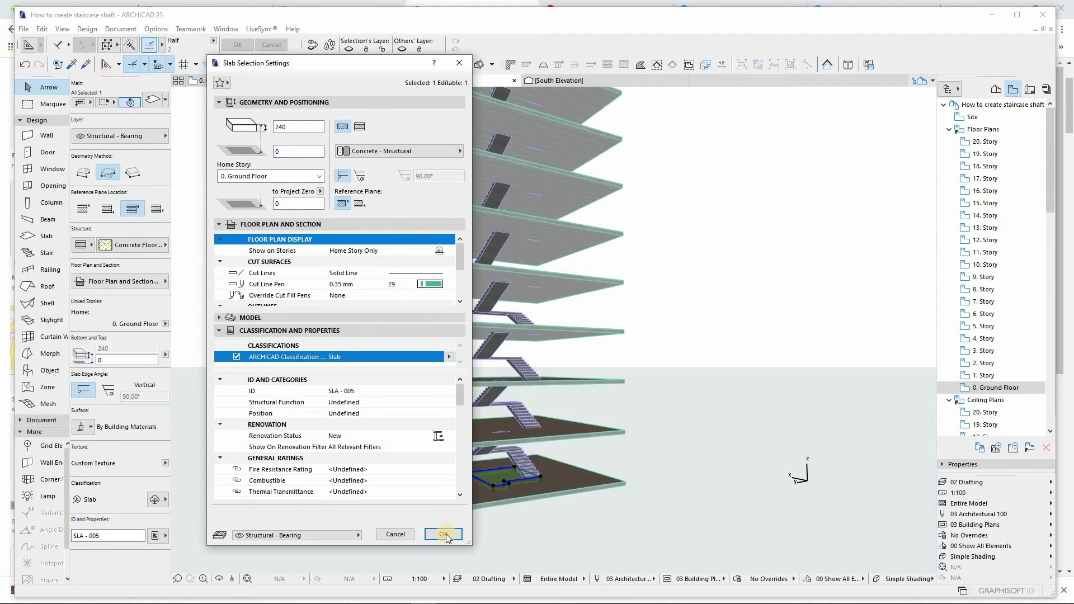
key("Return")
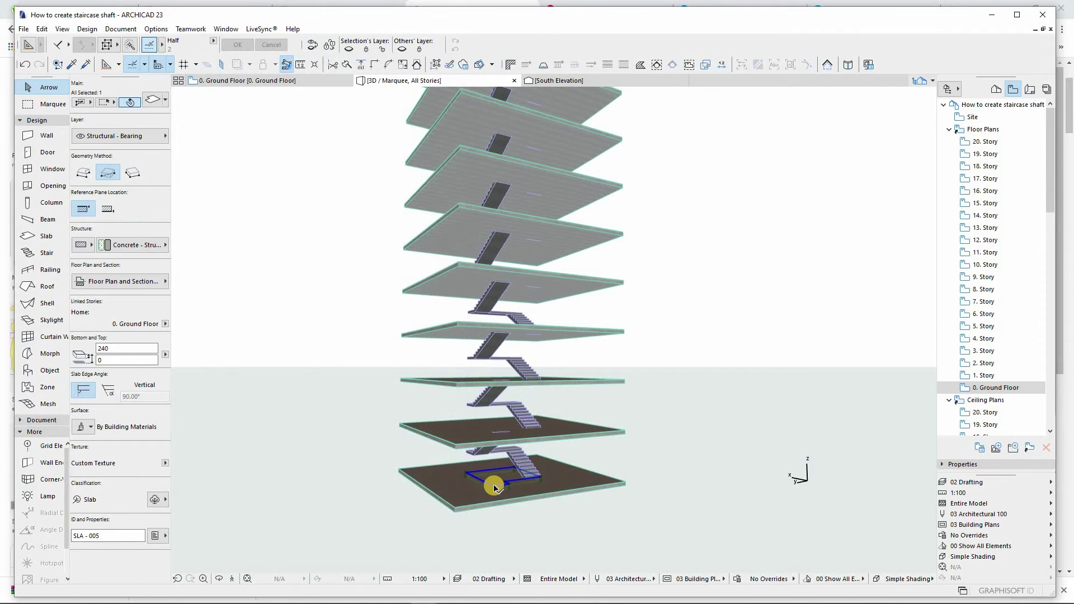
Step: Stretch the slab's thickness from the ground floor up to the 20th story
left_click(496, 486)
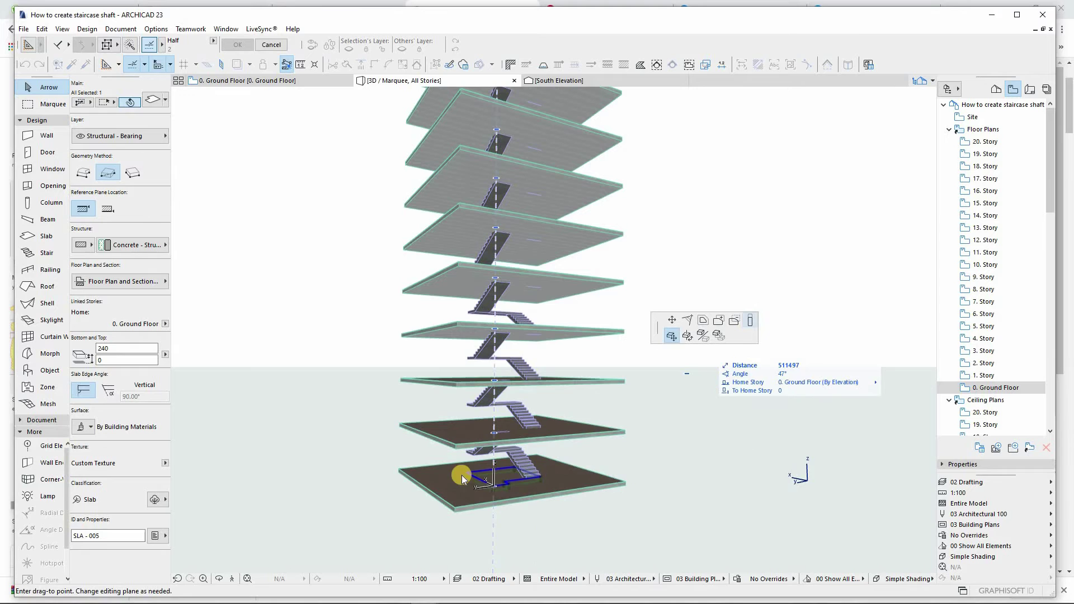
left_click(488, 504)
scroll(487, 512, "down", 3)
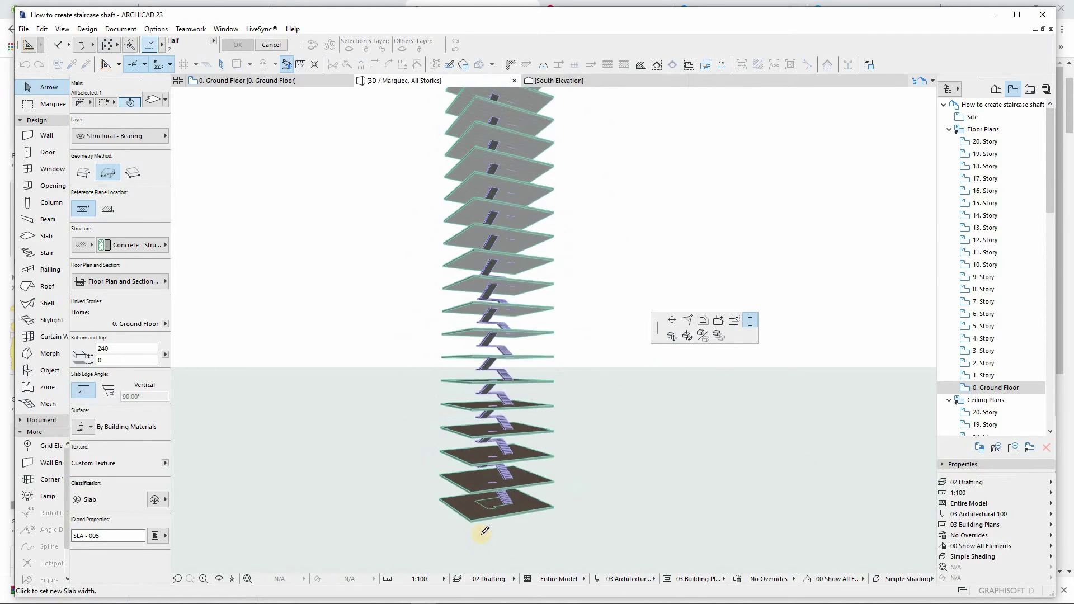
scroll(484, 529, "down", 3)
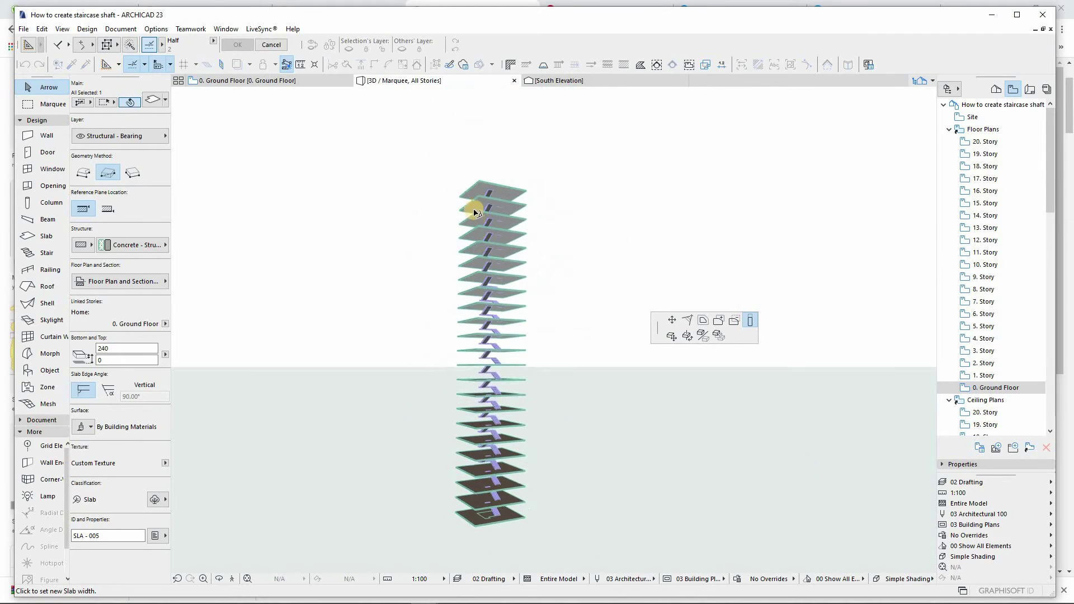
left_click(481, 175)
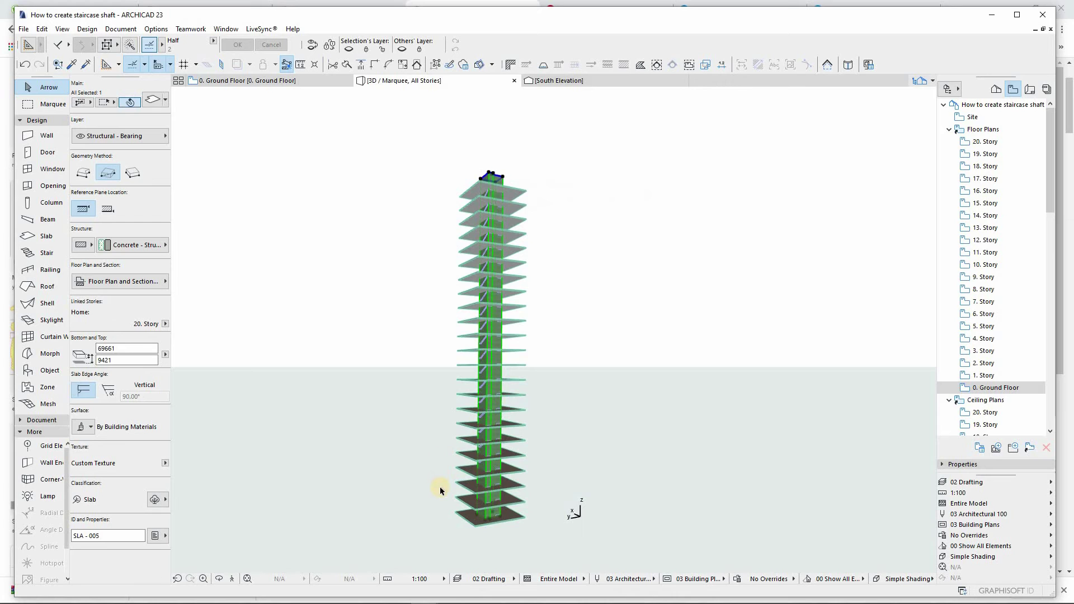
scroll(440, 491, "up", 2)
scroll(440, 490, "up", 2)
scroll(441, 490, "up", 2)
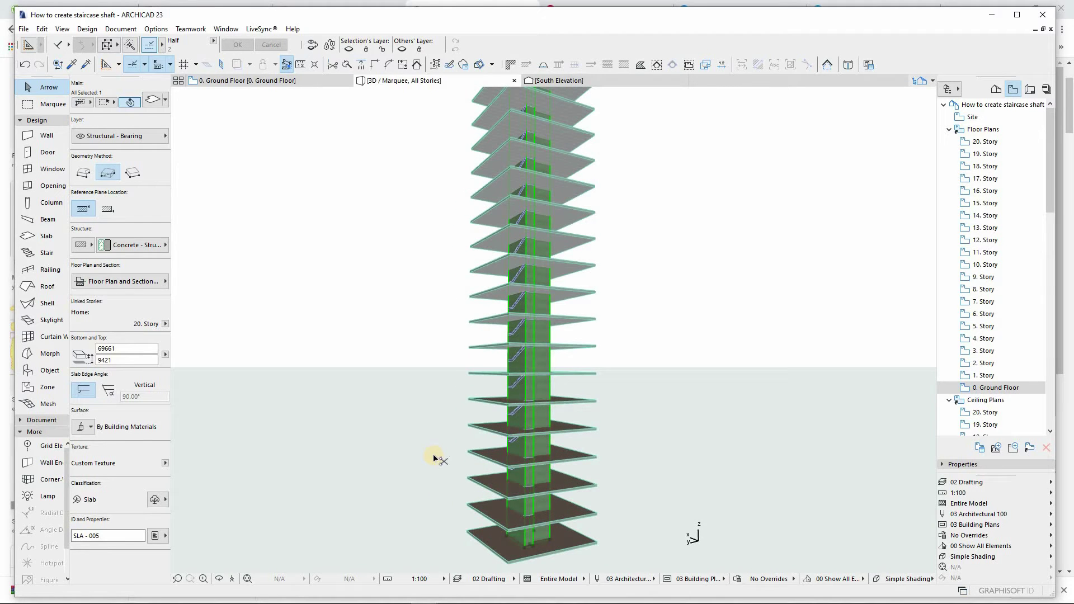
Step: Create the 'Stair shaft' layer and update the 02 Drafting layer combination with it
key("ctrl+l")
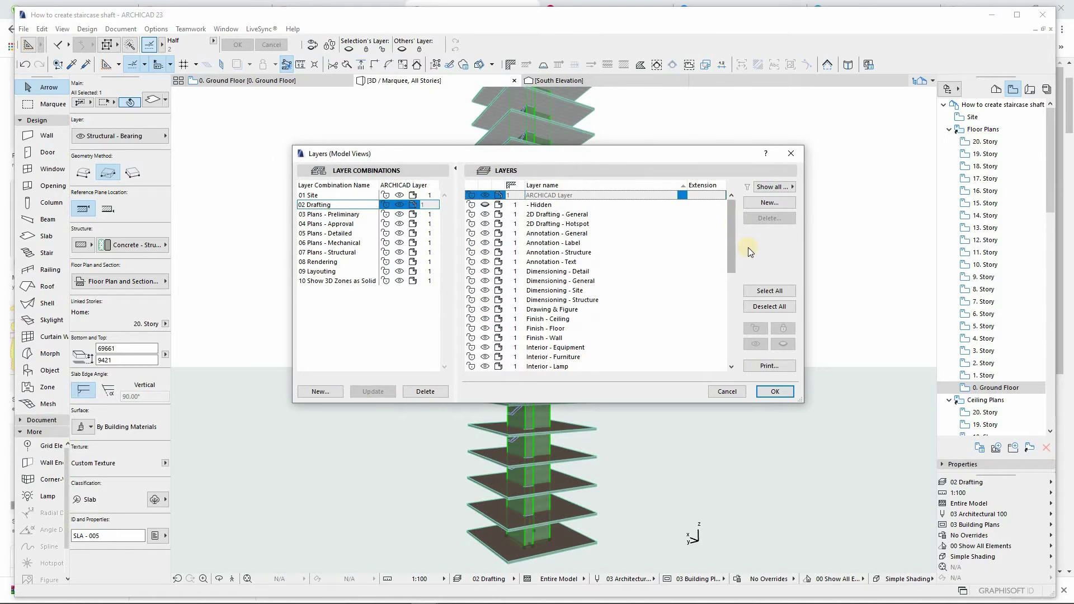
left_click(771, 205)
type("Stair shaft")
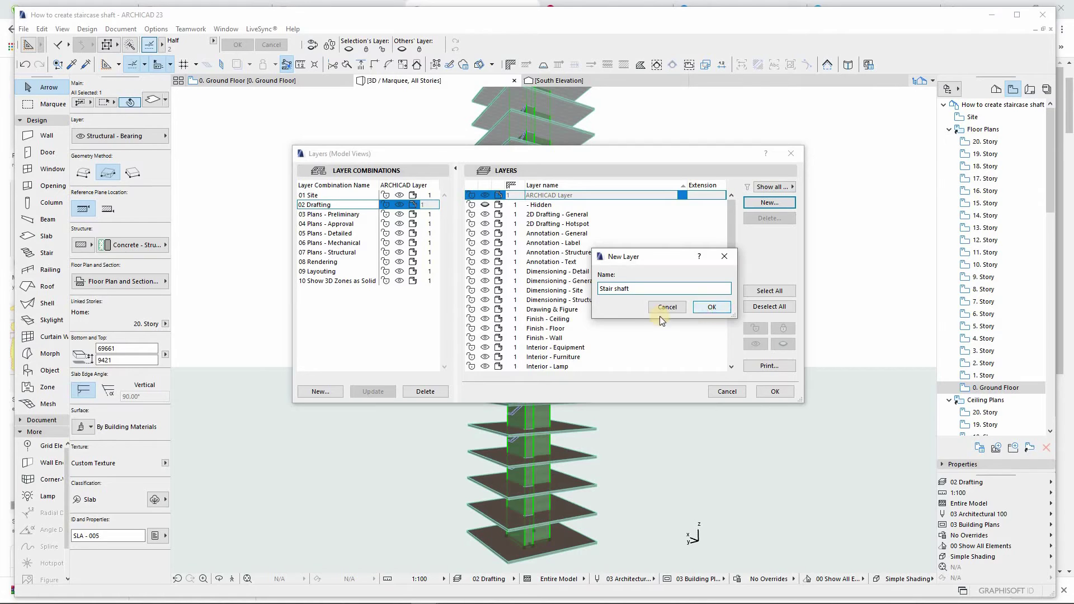
left_click(711, 308)
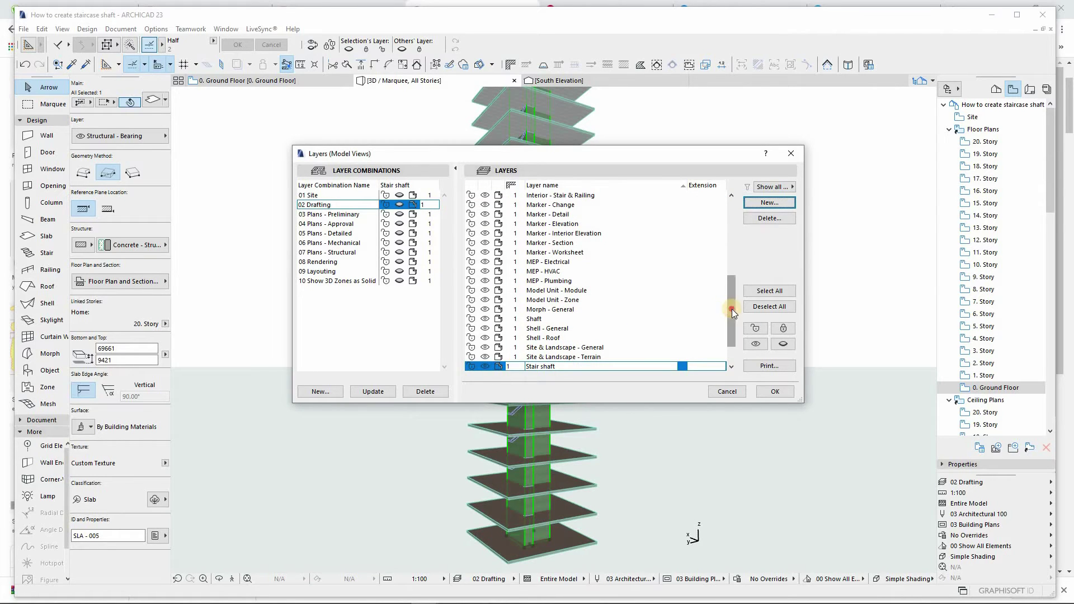
left_click_drag(729, 293, 732, 335)
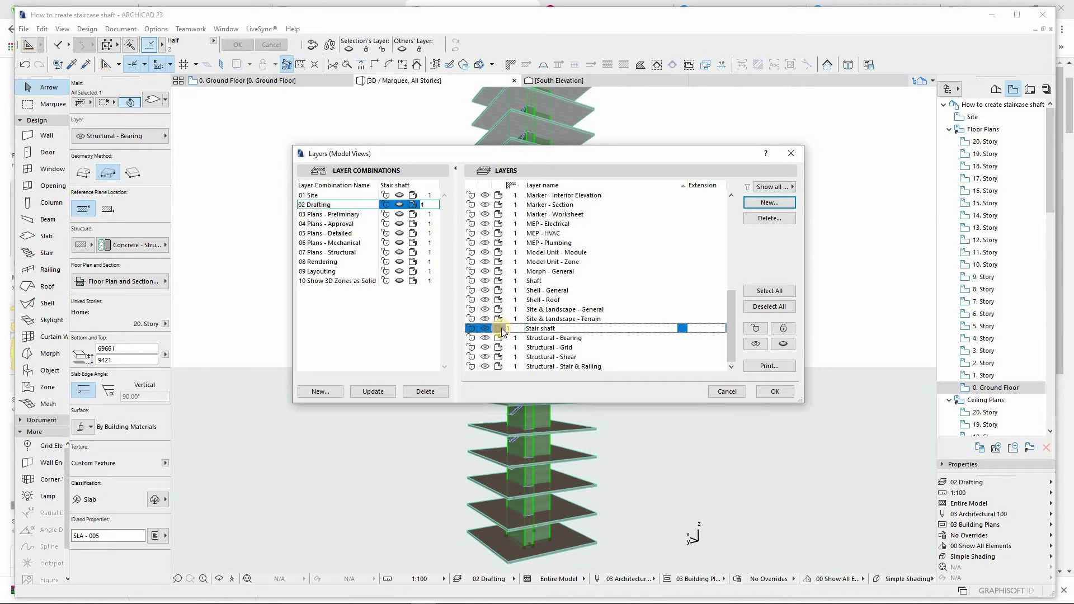
left_click(375, 394)
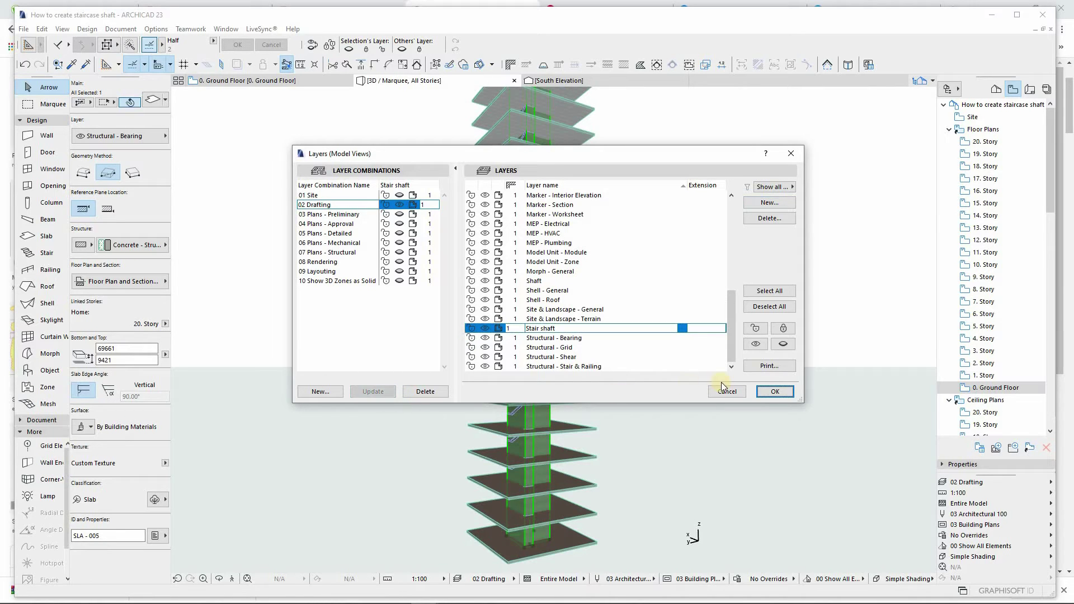
left_click(773, 392)
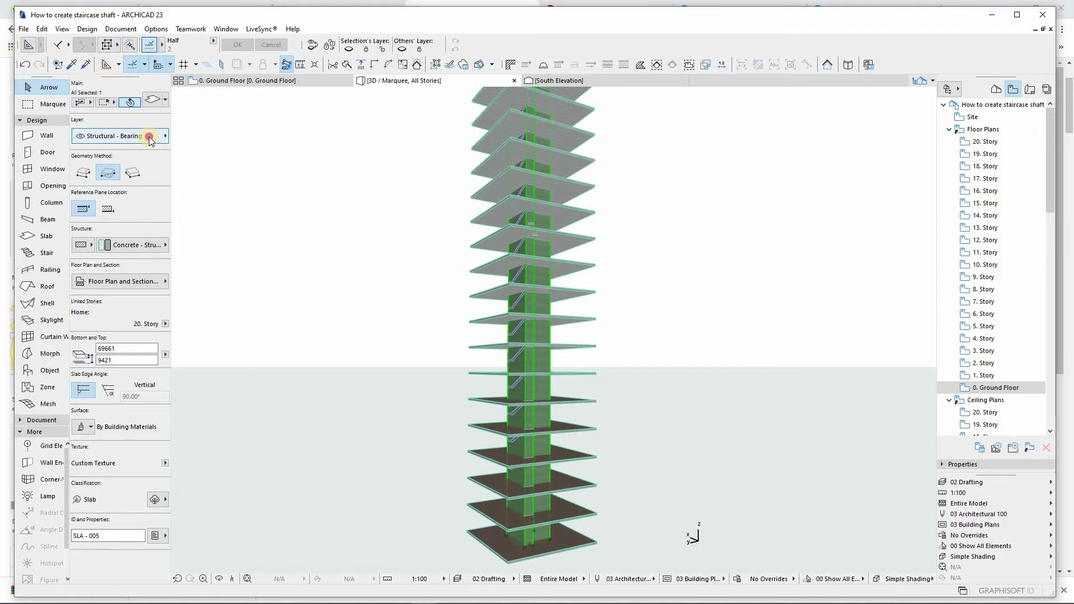
Step: Assign the shaft slab to the Stair shaft layer
left_click(118, 136)
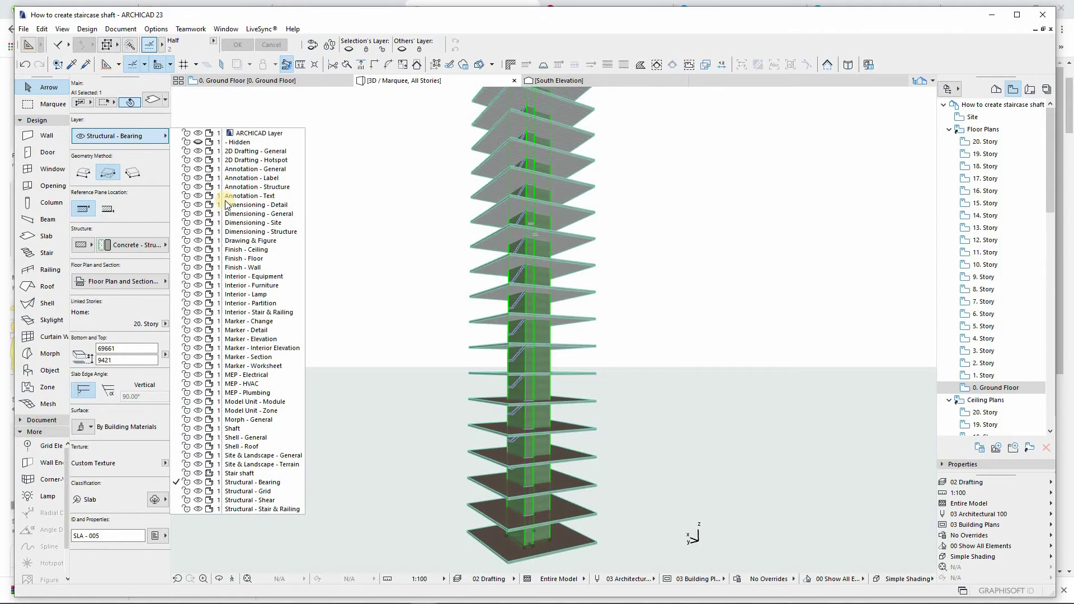
left_click(243, 475)
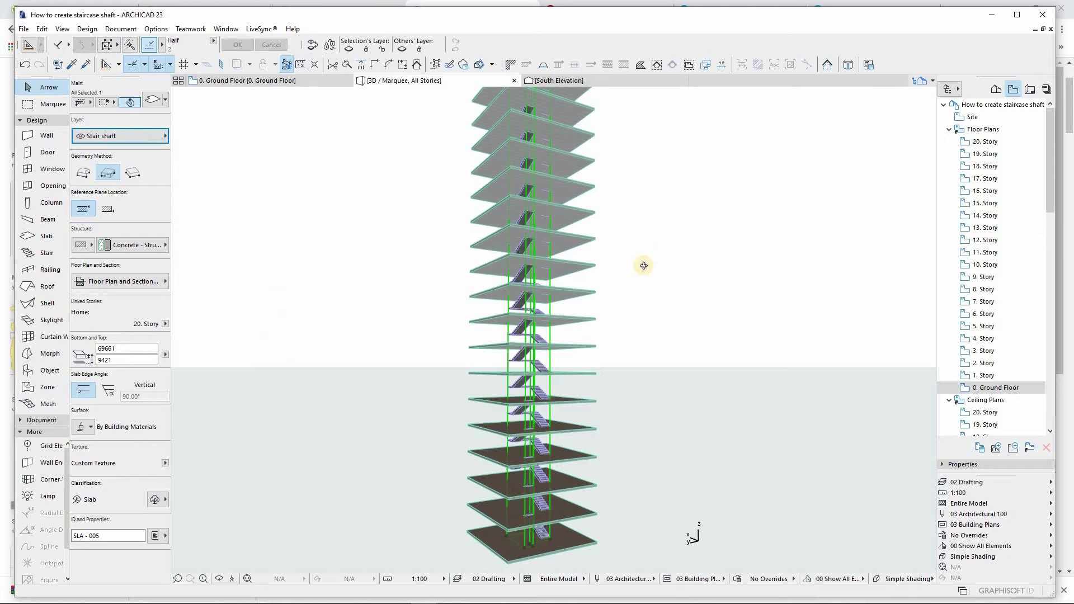
key("Escape")
middle_click_drag(608, 323, 621, 267, "shift")
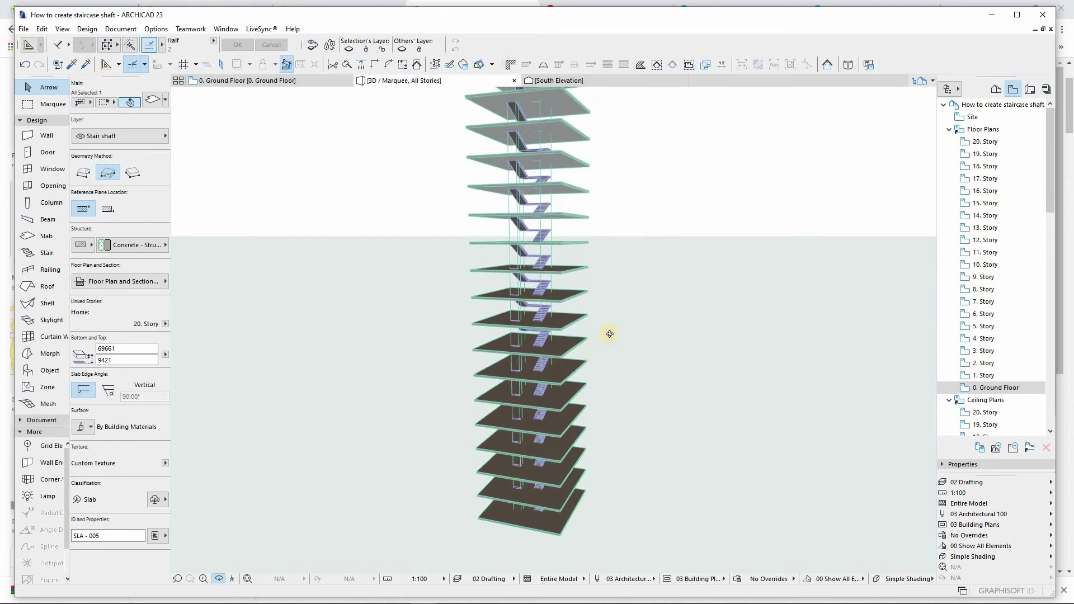
middle_click_drag(610, 335, 625, 295, "shift")
Step: Select all floor slabs except the bottom one
key("Escape")
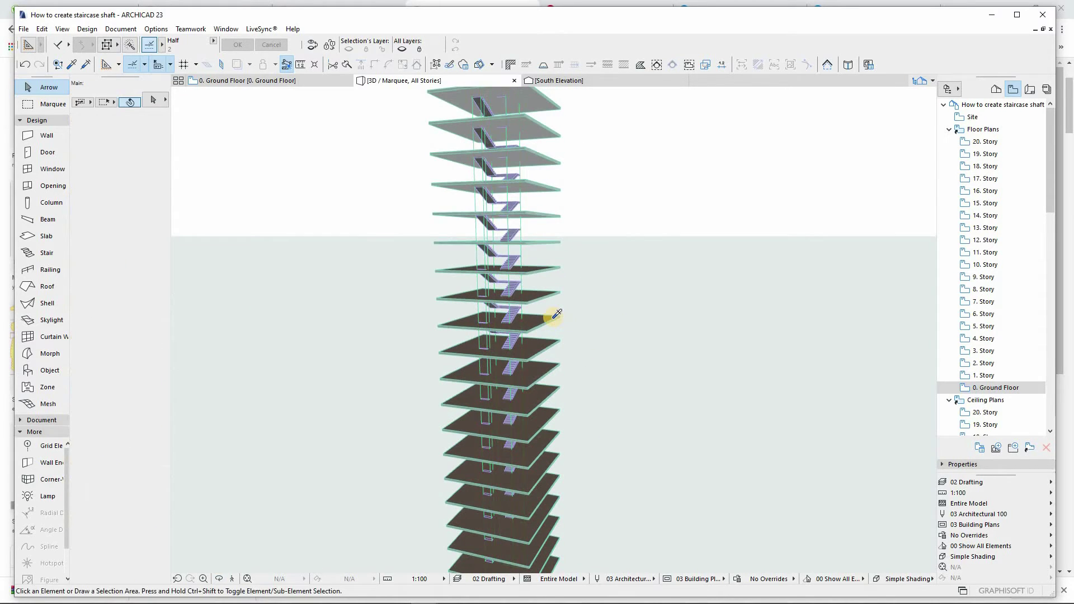
left_click(554, 324)
key("ctrl+a")
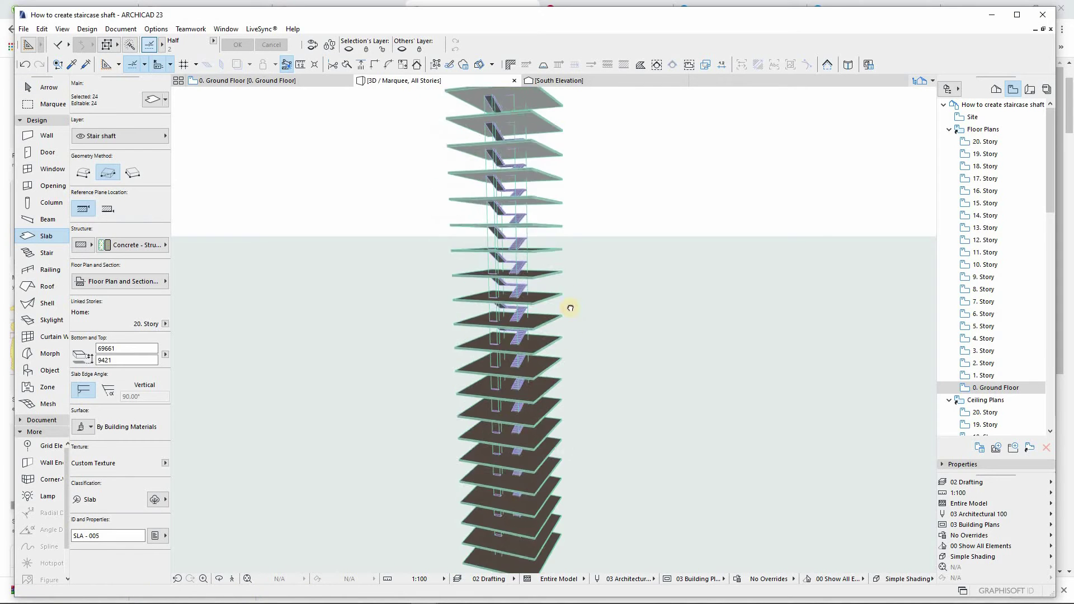
middle_click_drag(580, 311, 544, 508, "shift")
left_click(544, 508, "shift")
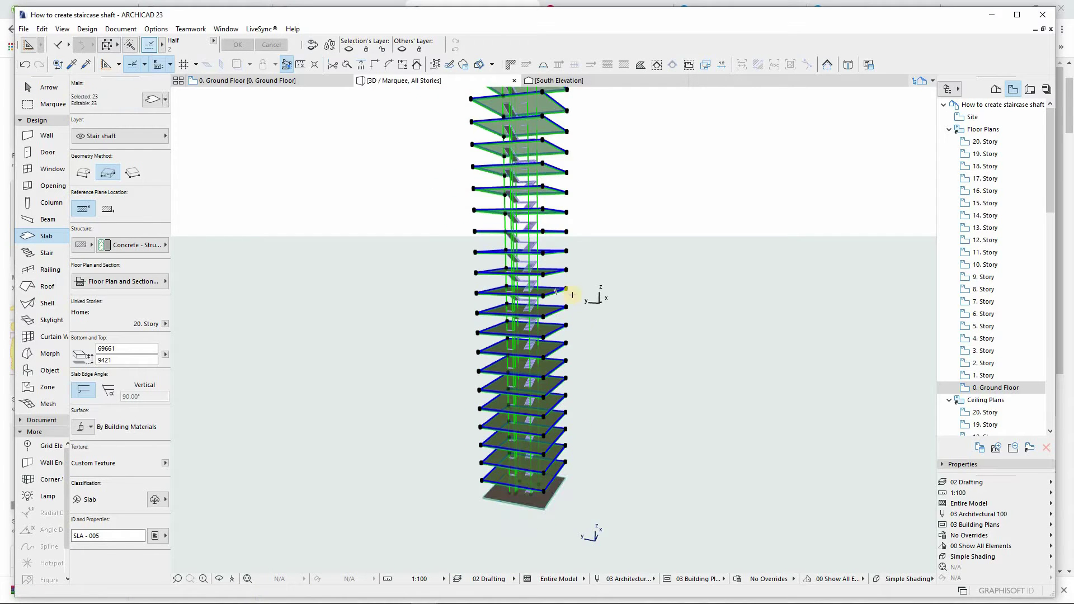
middle_click_drag(567, 390, 658, 247, "shift")
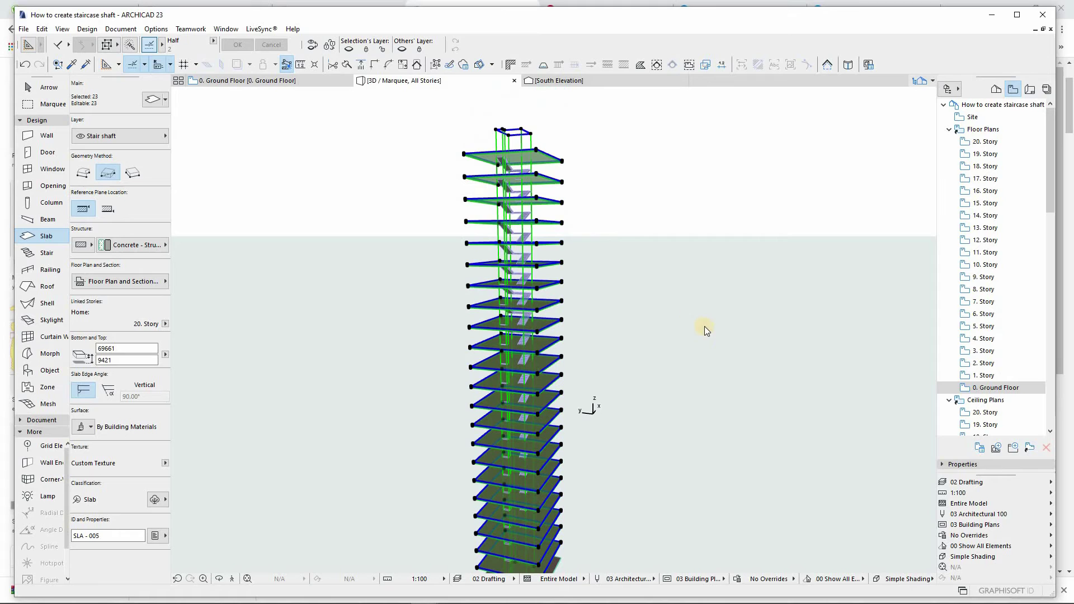
Step: Load the 23 selected upper slabs as targets in Solid Element Operations
right_click(660, 249)
mouse_move(689, 365)
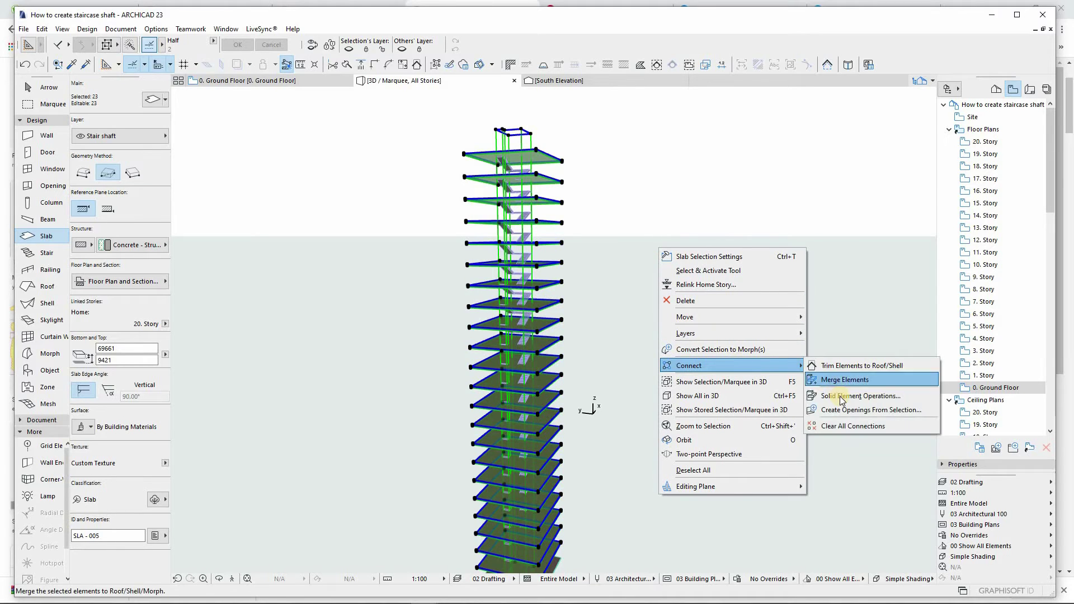
left_click(842, 395)
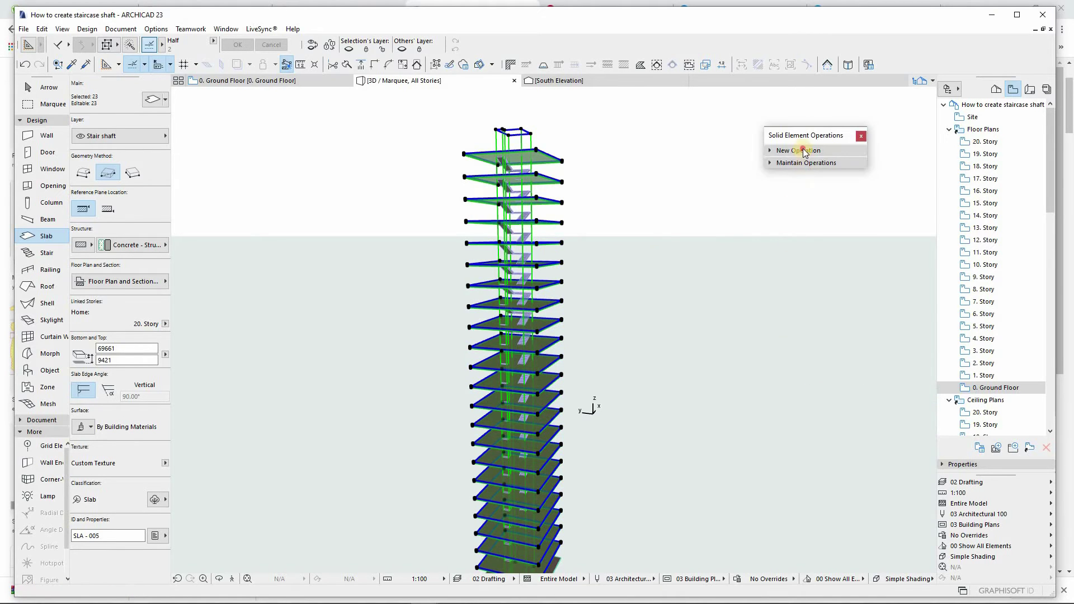
left_click(805, 152)
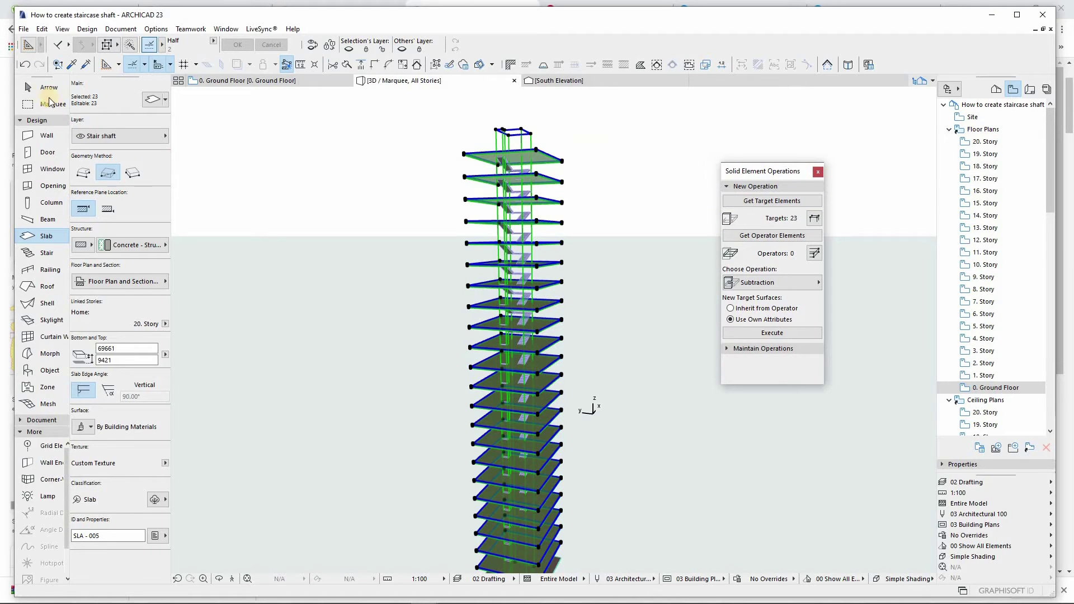
Step: Subtract the shaft slab from the target slabs and close the palette
left_click(49, 88)
left_click(522, 251)
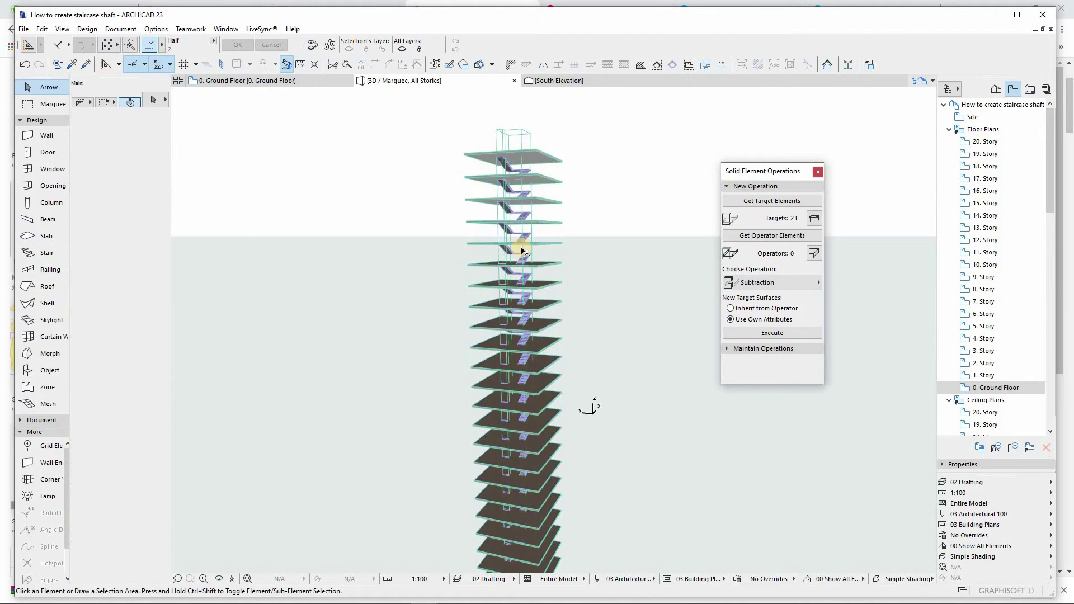
left_click(532, 254)
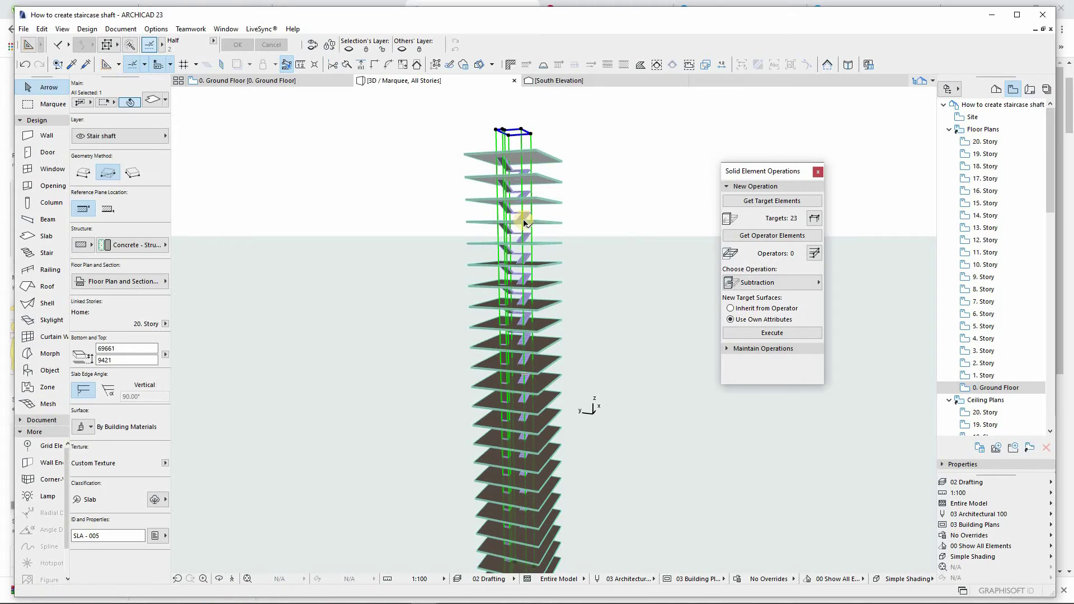
left_click(771, 236)
left_click(772, 333)
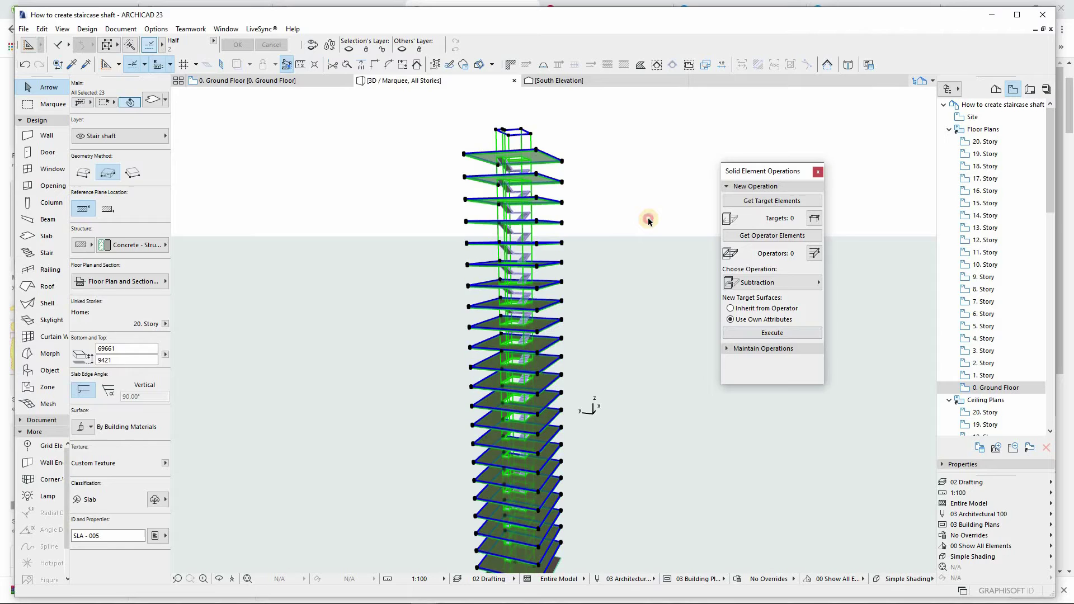
left_click(616, 166)
left_click(755, 186)
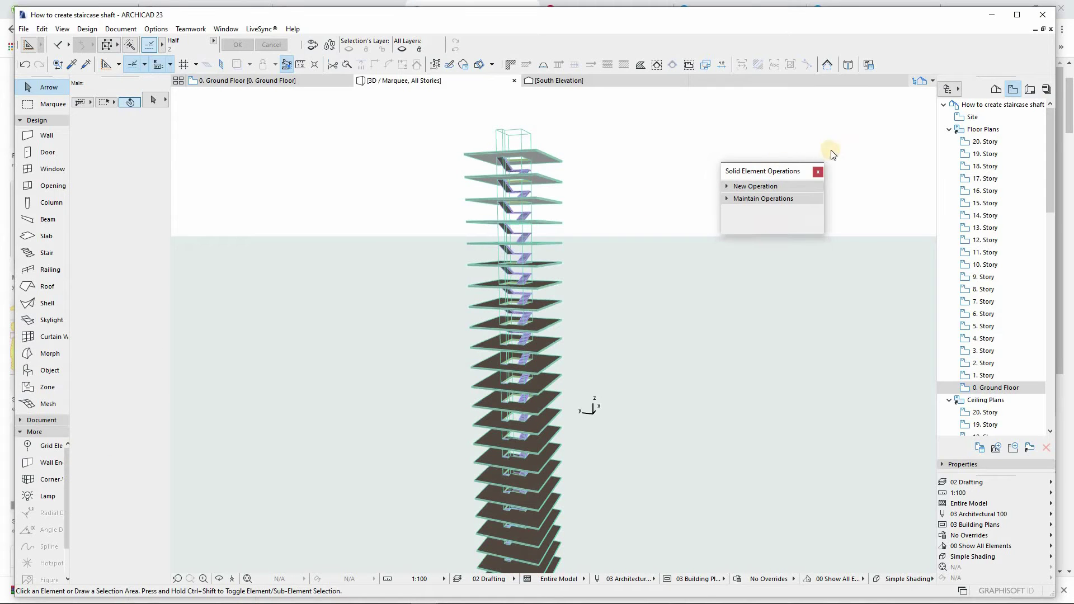
left_click_drag(760, 171, 781, 147)
key("Escape")
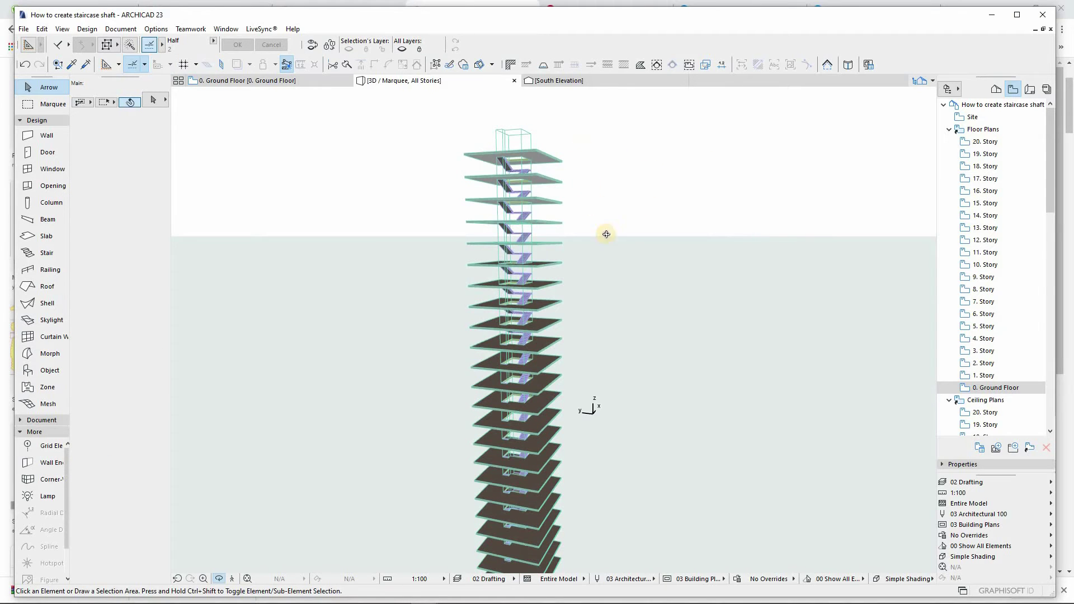
Step: Inspect the cut shaft in 3D and pick up a middle-floor stair's parameters
mouse_move(581, 180)
middle_mouse_down("shift")
mouse_move(677, 364)
mouse_move(629, 386)
mouse_move(540, 390)
mouse_move(537, 251)
mouse_move(579, 492)
mouse_move(858, 466)
middle_mouse_up("shift")
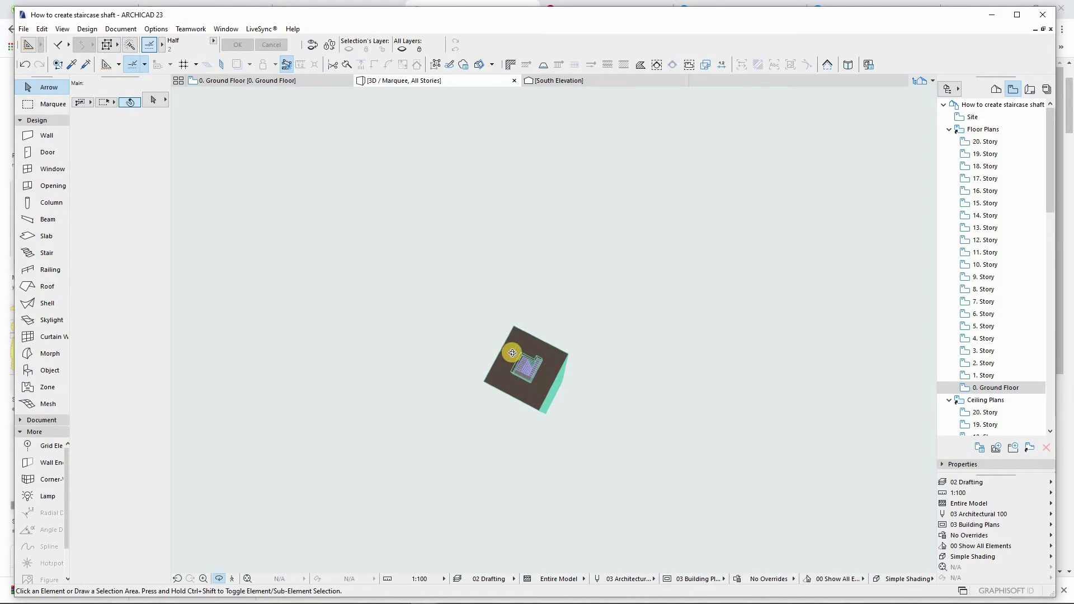
scroll(521, 360, "up", 2)
scroll(521, 359, "up", 2)
scroll(529, 370, "up", 3)
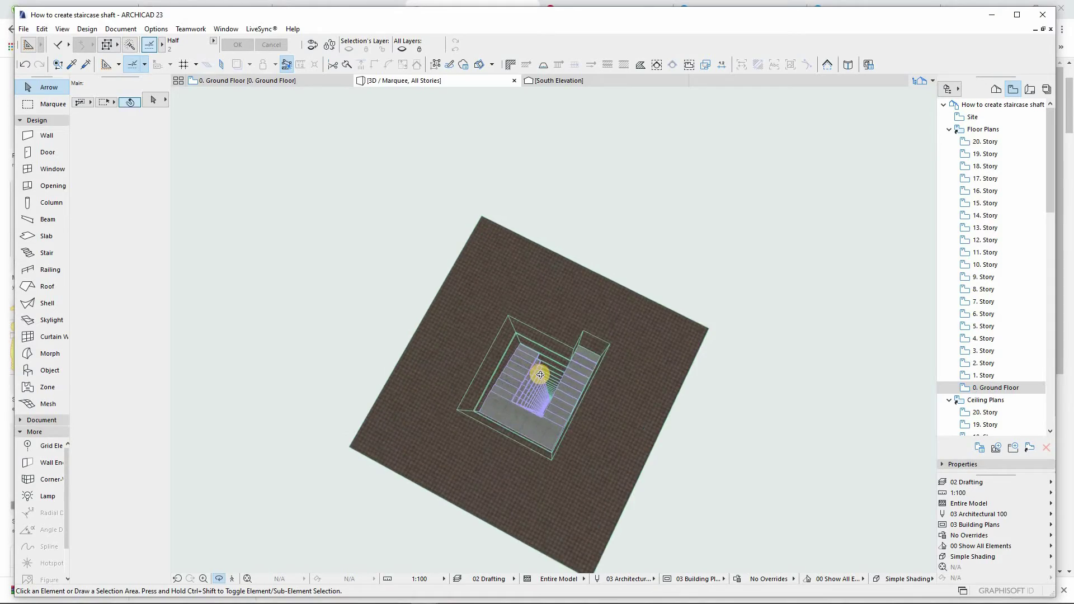
scroll(537, 374, "up", 3)
scroll(539, 374, "up", 2)
scroll(545, 386, "up", 3)
scroll(553, 395, "up", 2)
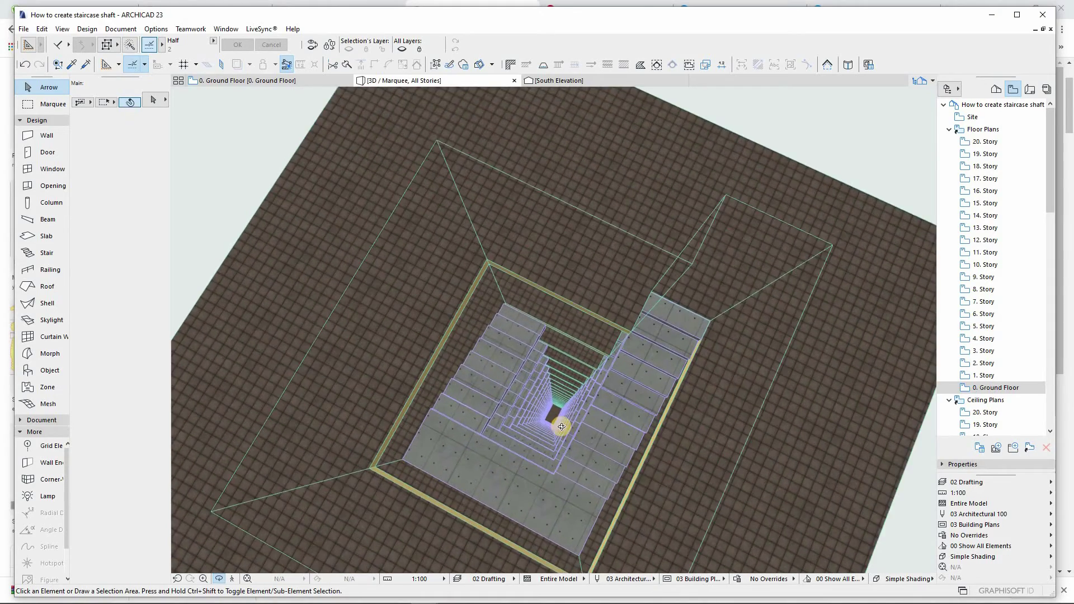
scroll(562, 407, "up", 2)
scroll(563, 407, "up", 3)
scroll(564, 407, "up", 3)
scroll(560, 409, "up", 2)
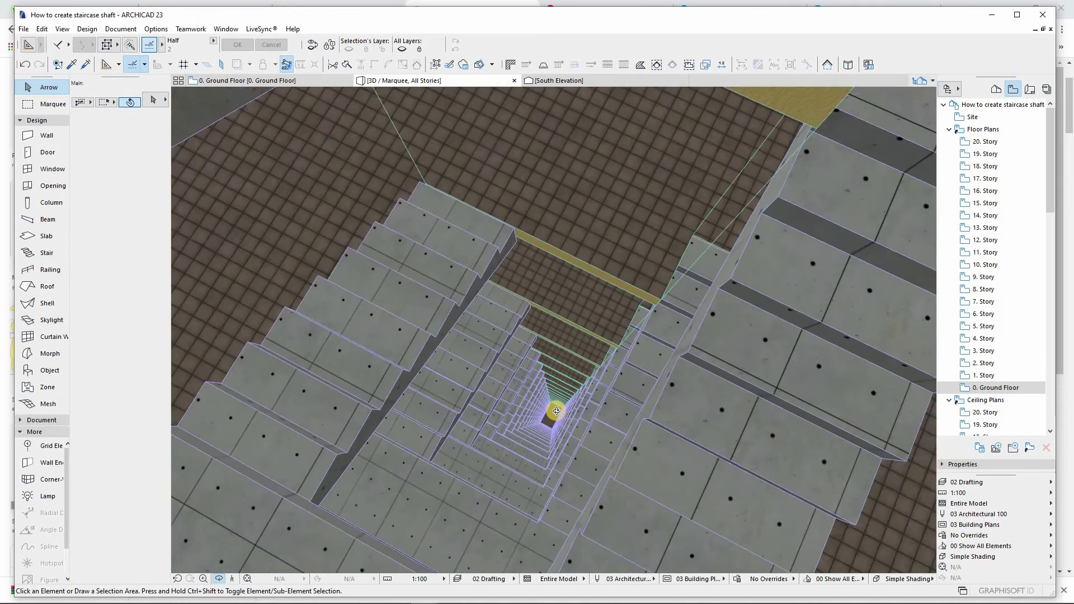
scroll(559, 410, "up", 2)
middle_click_drag(557, 411, 558, 415, "shift")
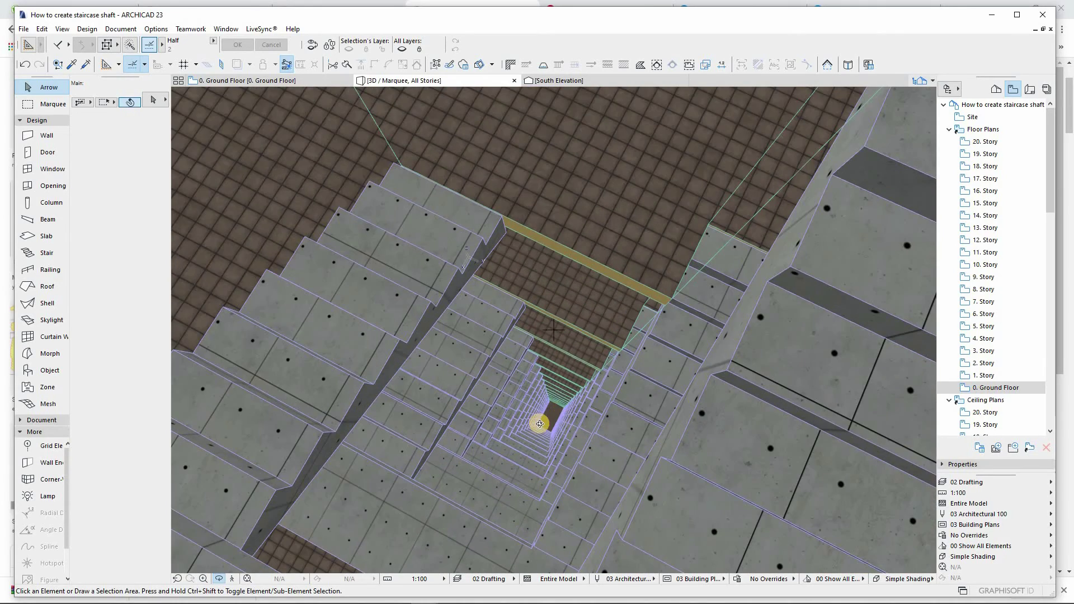
scroll(540, 423, "down", 5)
scroll(503, 386, "down", 3)
mouse_move(503, 386)
middle_mouse_down("shift")
mouse_move(473, 345)
mouse_move(554, 366)
mouse_move(432, 373)
mouse_move(481, 403)
mouse_move(386, 344)
mouse_move(382, 373)
mouse_move(538, 395)
mouse_move(477, 381)
mouse_move(537, 436)
mouse_move(558, 431)
middle_mouse_up("shift")
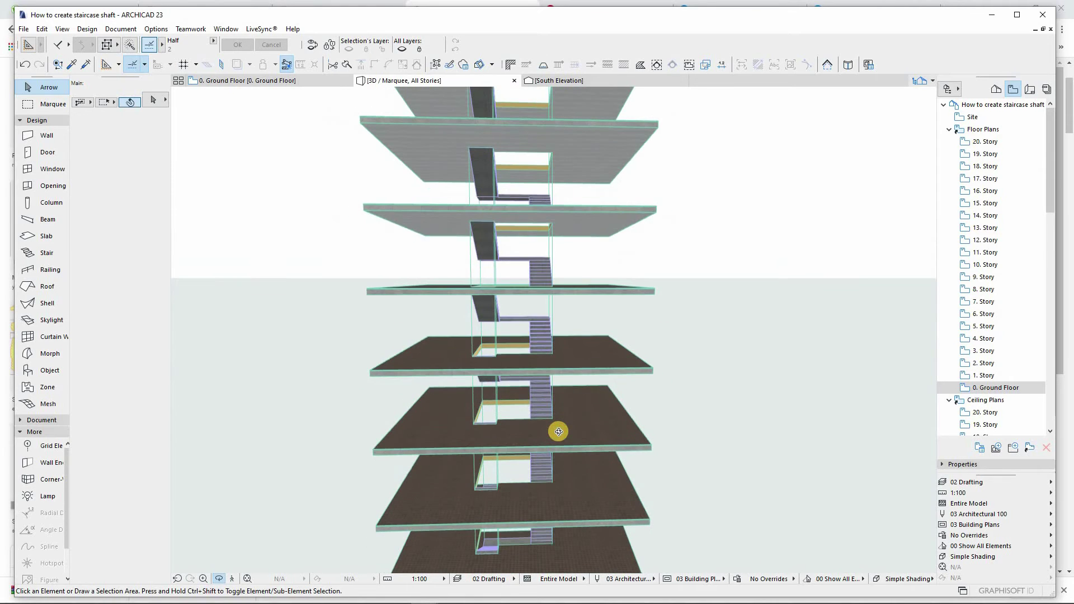
left_click(542, 406)
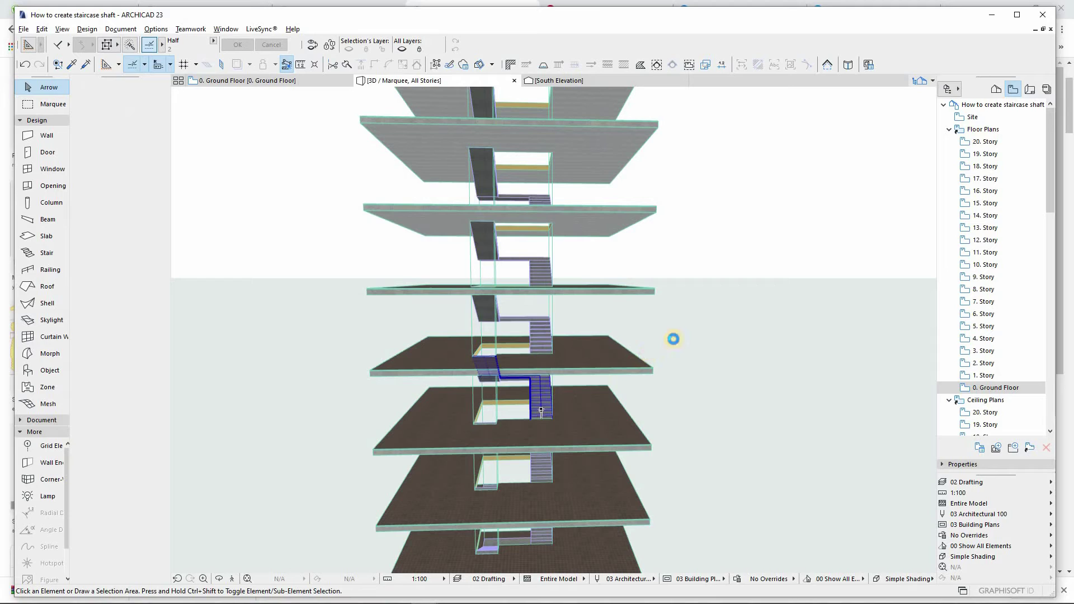
left_click(547, 407, "alt")
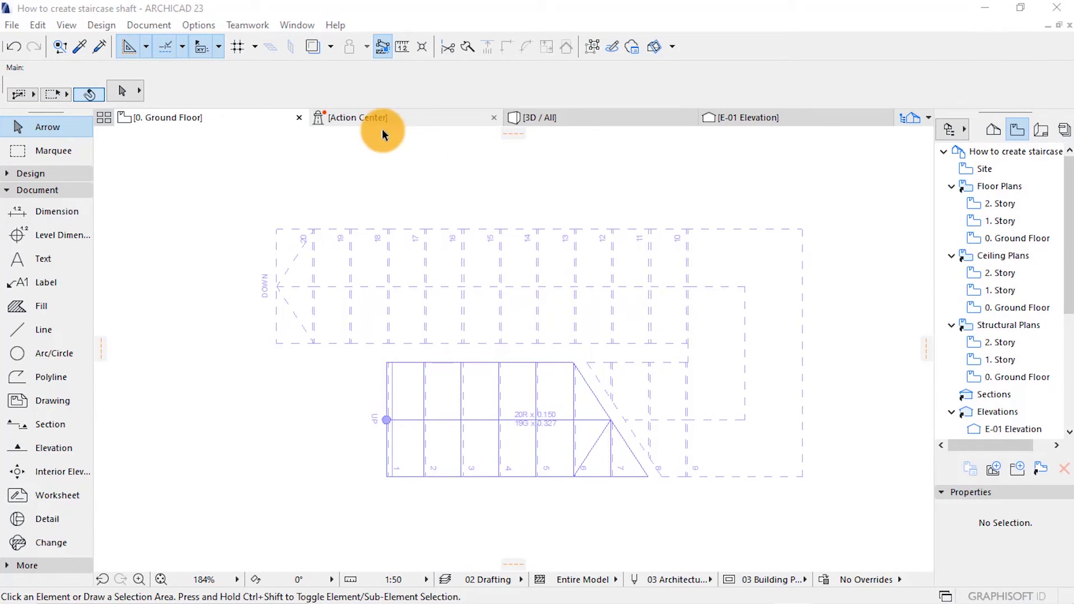
Step: Activate the Level Dimension tool with its standard Level Dimension preset
left_click(56, 234)
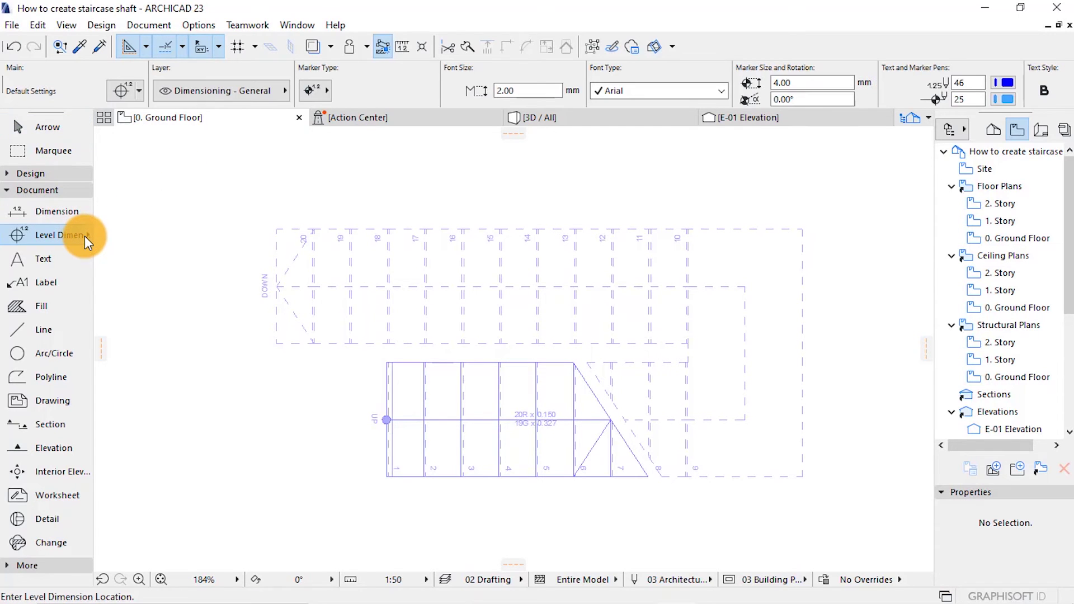
left_click(87, 236)
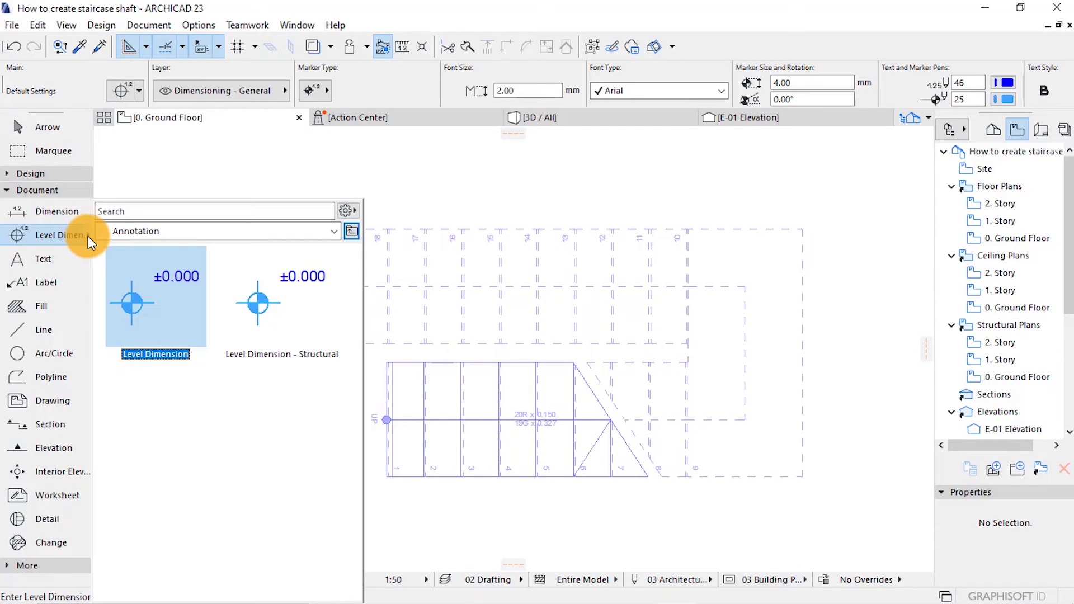
left_click(154, 288)
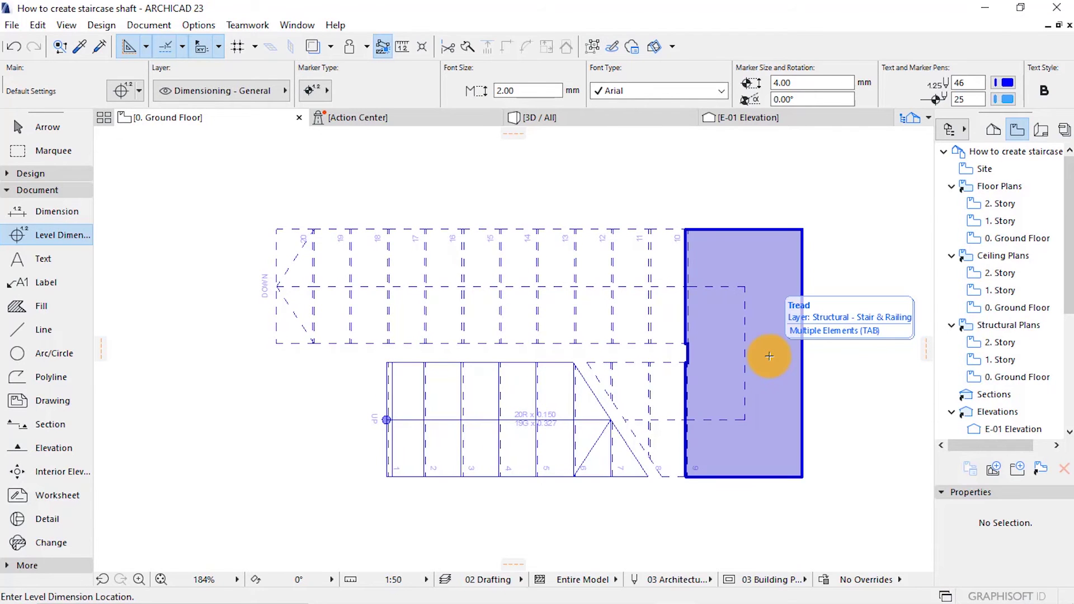
Step: Place level markers +1.350, ±0.000, +0.450 and +2.700 on the stair treads
left_click(769, 356)
scroll(731, 369, "down", 2)
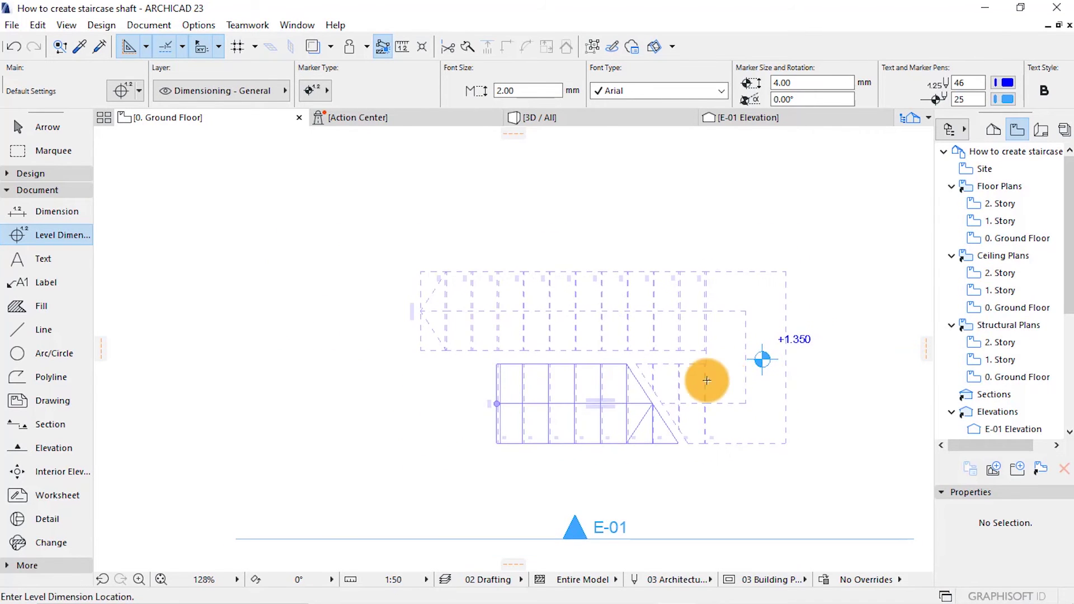
scroll(579, 407, "up", 2)
scroll(571, 265, "up", 2)
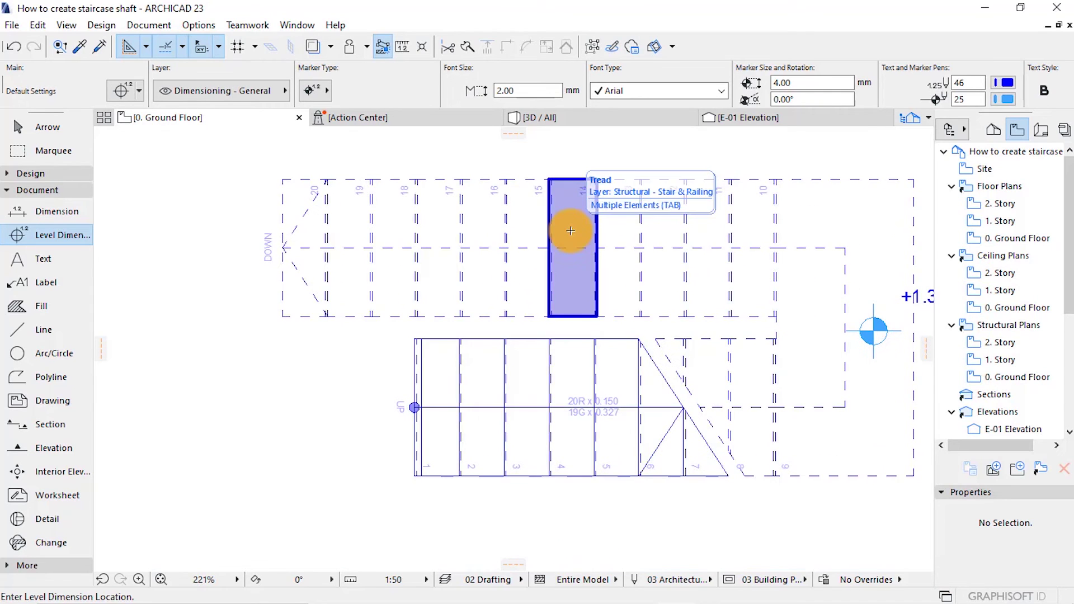
left_click(569, 245)
scroll(593, 287, "down", 1)
scroll(594, 288, "down", 2)
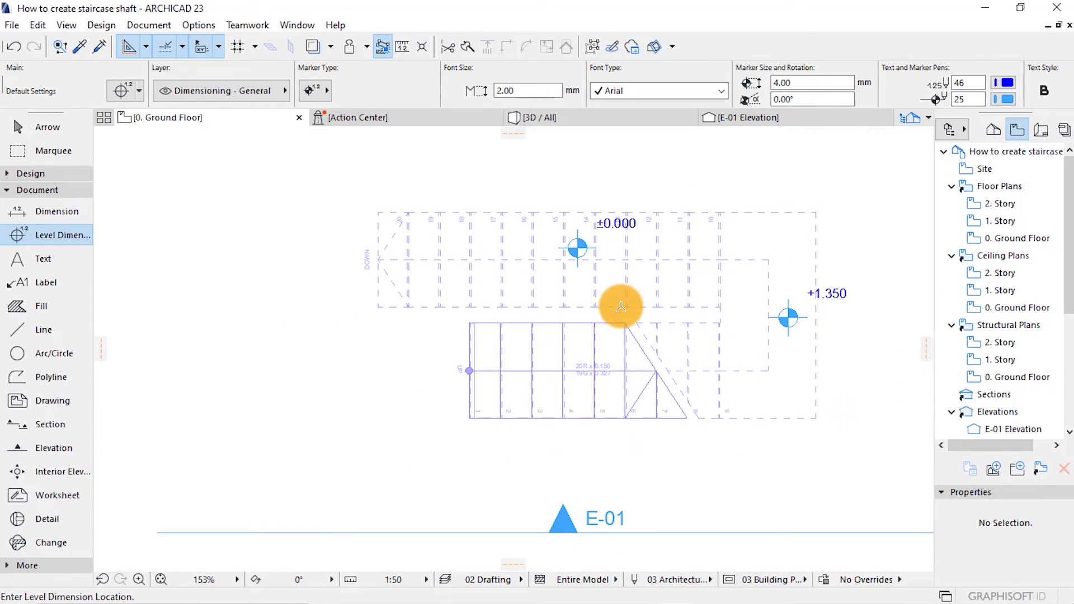
scroll(625, 220, "up", 3)
scroll(629, 225, "down", 3)
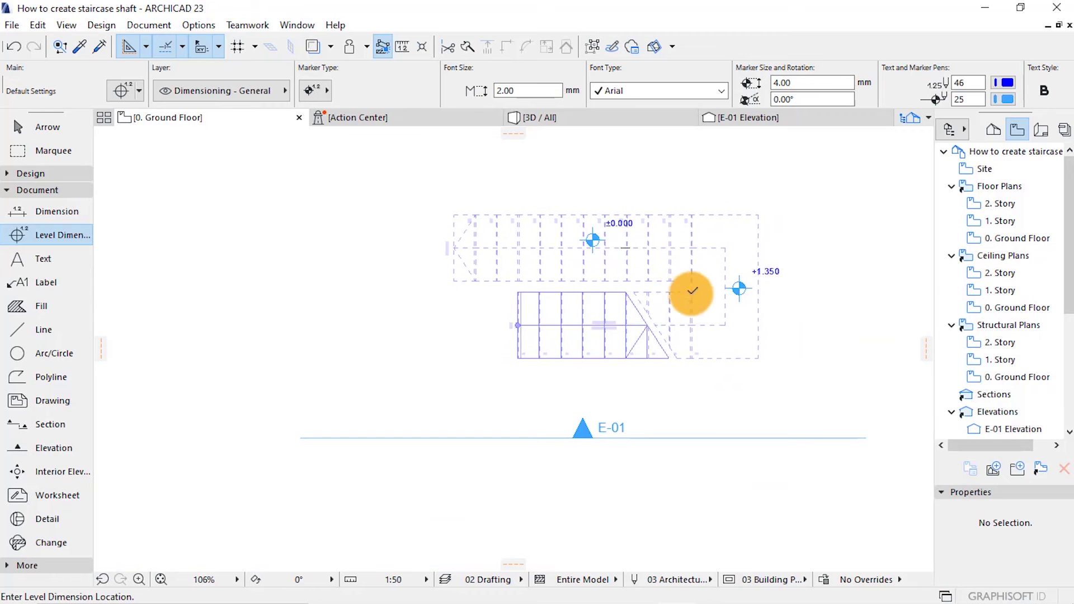
scroll(680, 311, "up", 1)
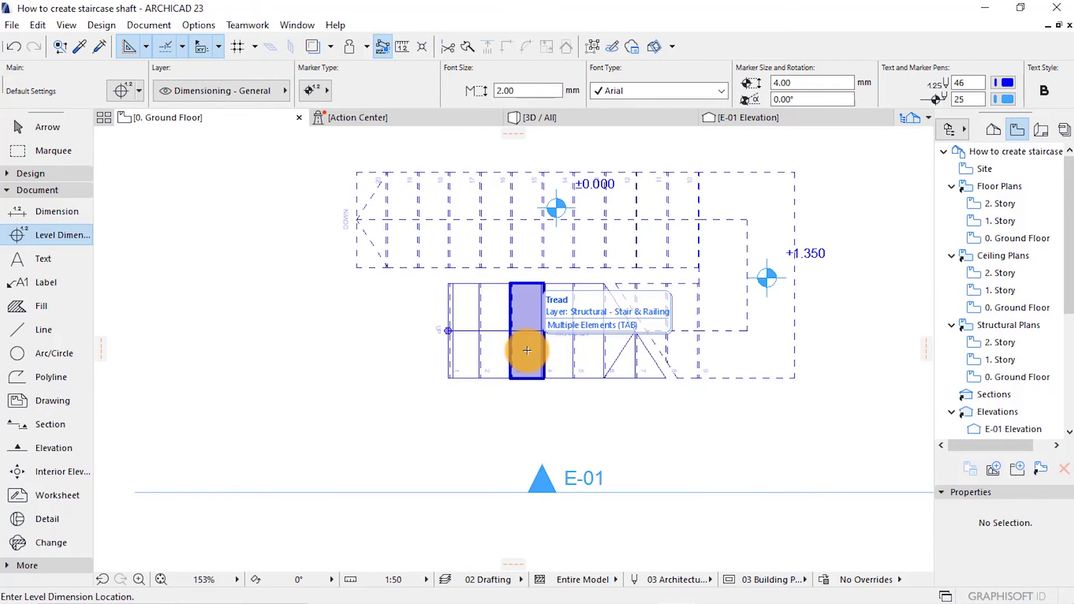
left_click(527, 350)
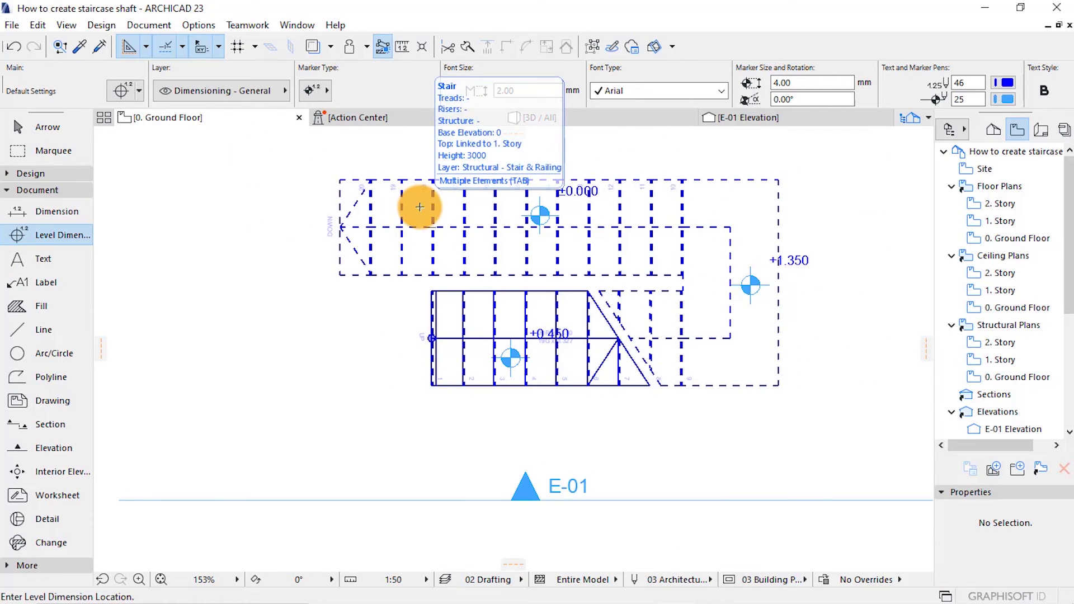
key("Tab")
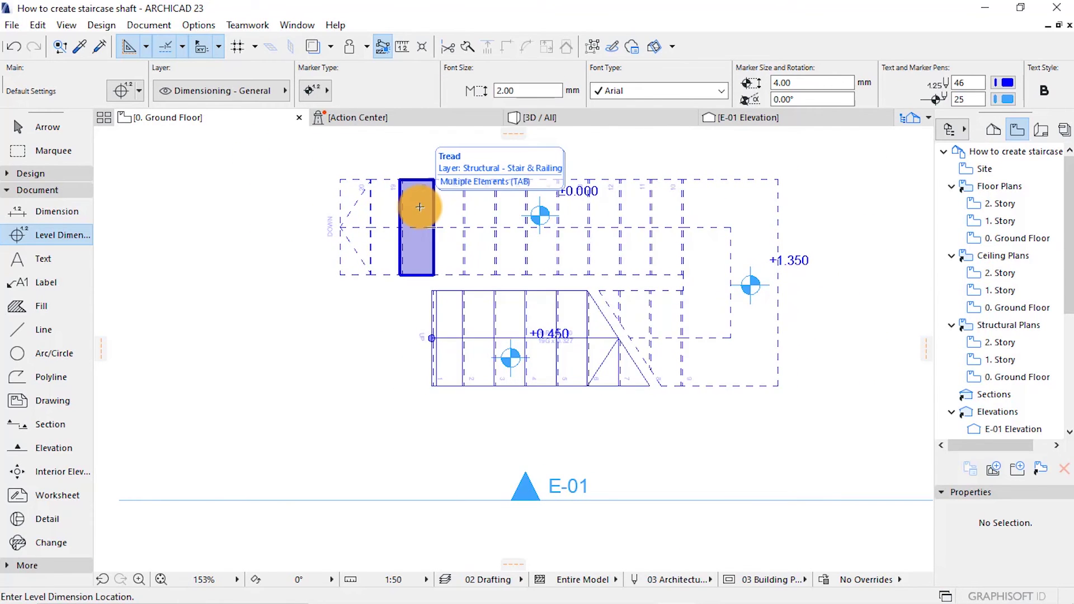
left_click(420, 208)
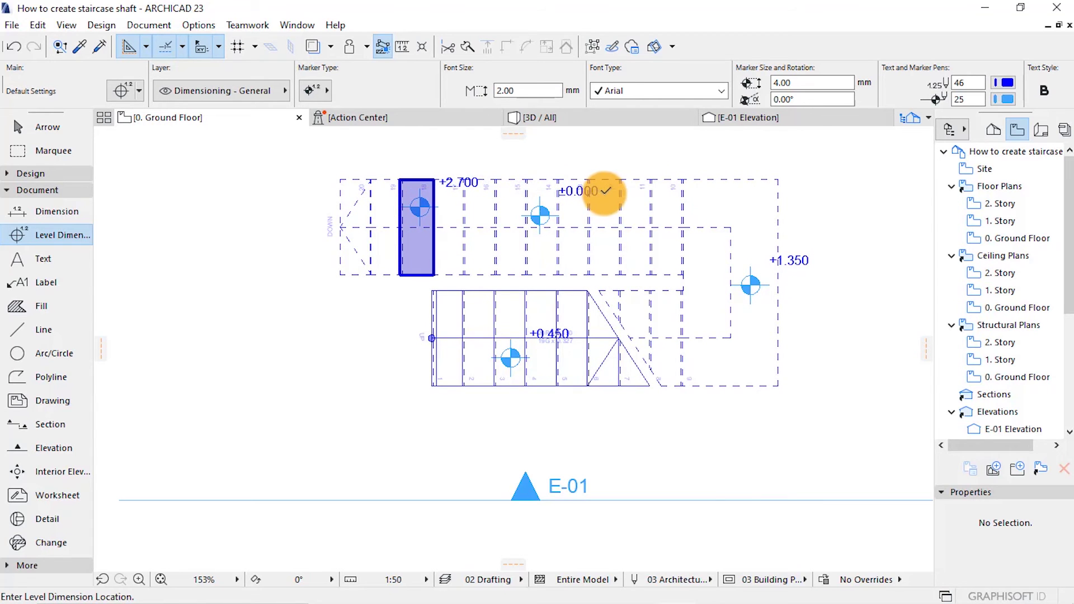
scroll(614, 194, "down", 2)
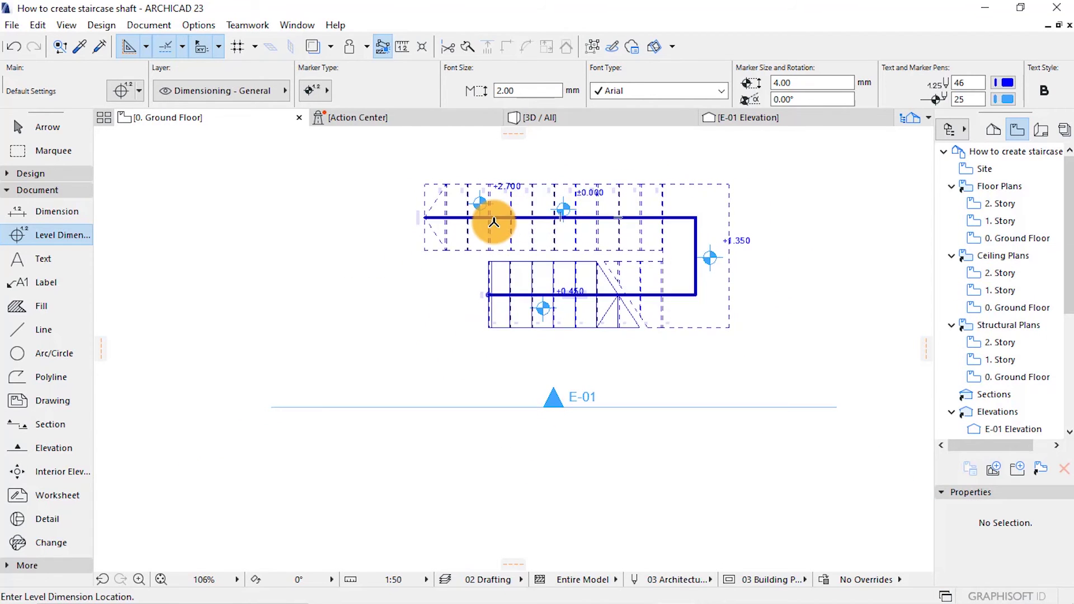
scroll(520, 215, "down", 2)
scroll(490, 175, "up", 2)
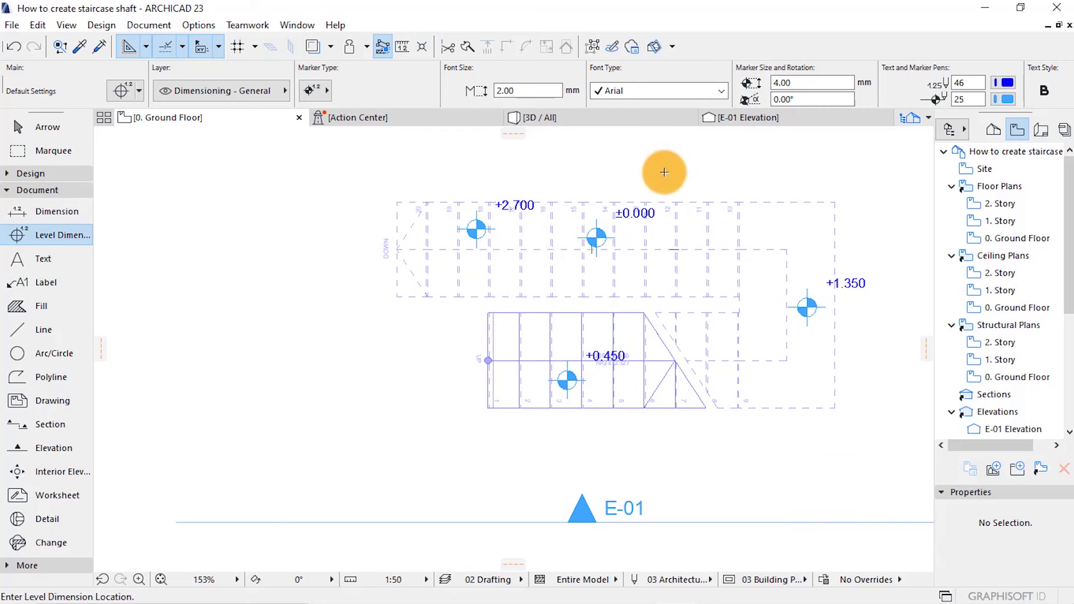
scroll(694, 173, "up", 1)
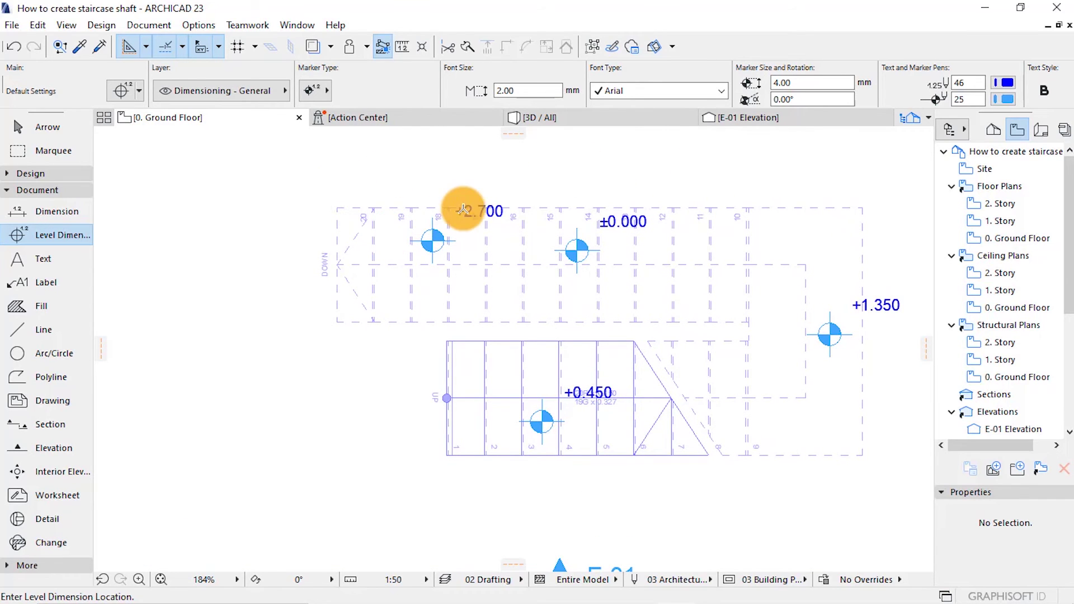
scroll(466, 210, "down", 3)
left_click(36, 125)
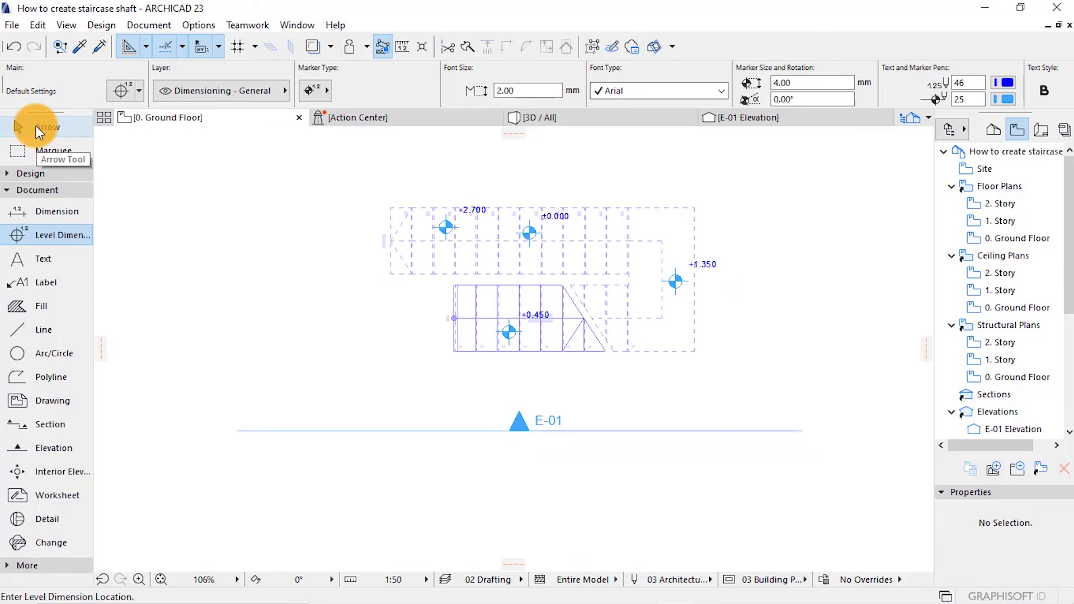
Step: Open E-01 from its elevation marker and select the staircase there
left_click(518, 429)
right_click(785, 203)
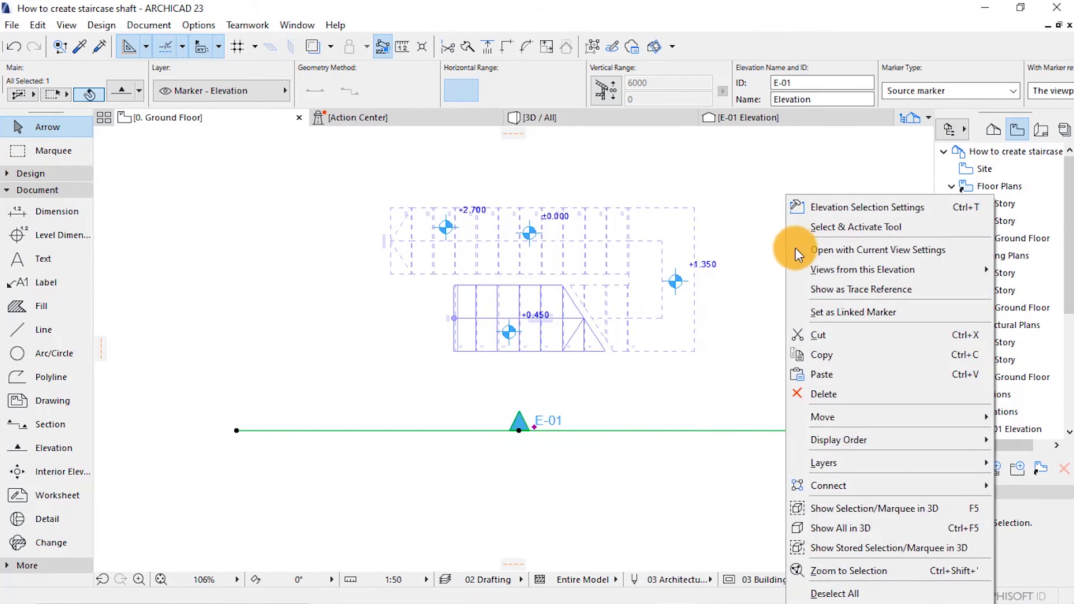
left_click(819, 251)
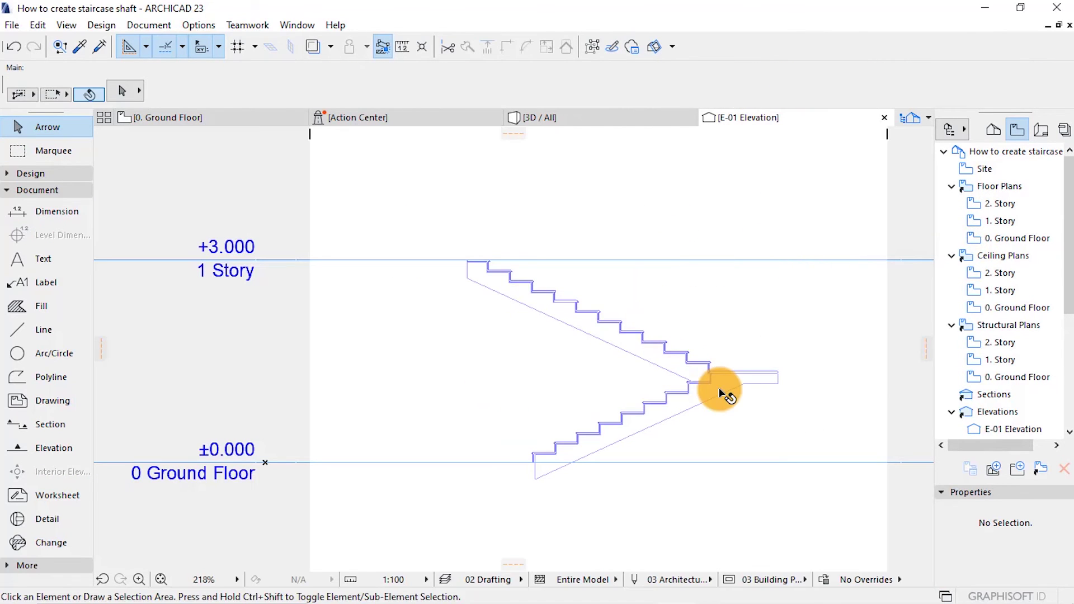
scroll(727, 395, "up", 3)
scroll(728, 394, "up", 3)
scroll(728, 382, "down", 1)
scroll(772, 378, "down", 1)
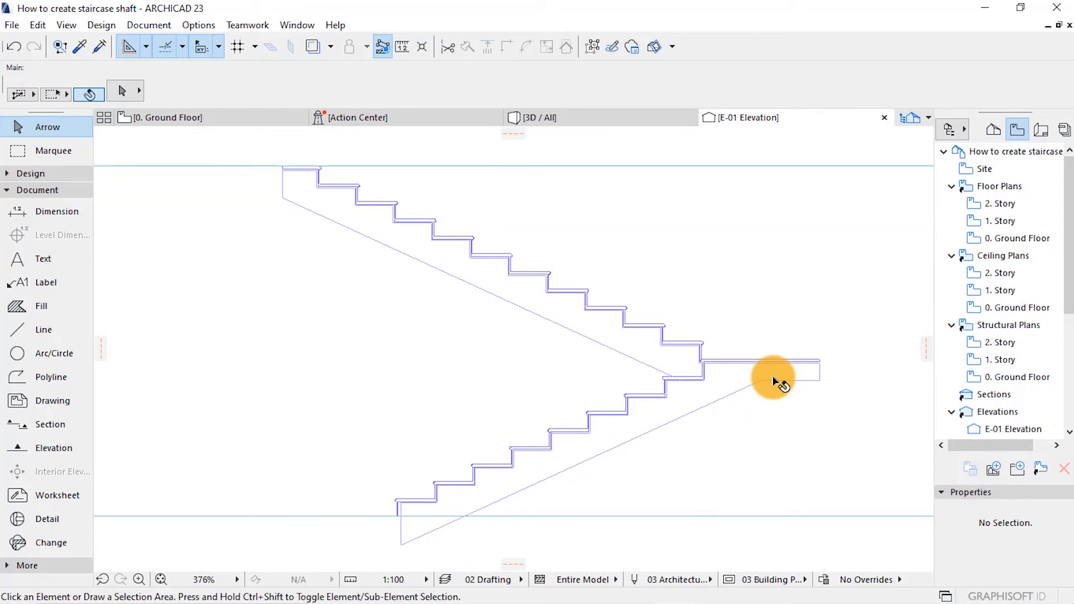
left_click(459, 250)
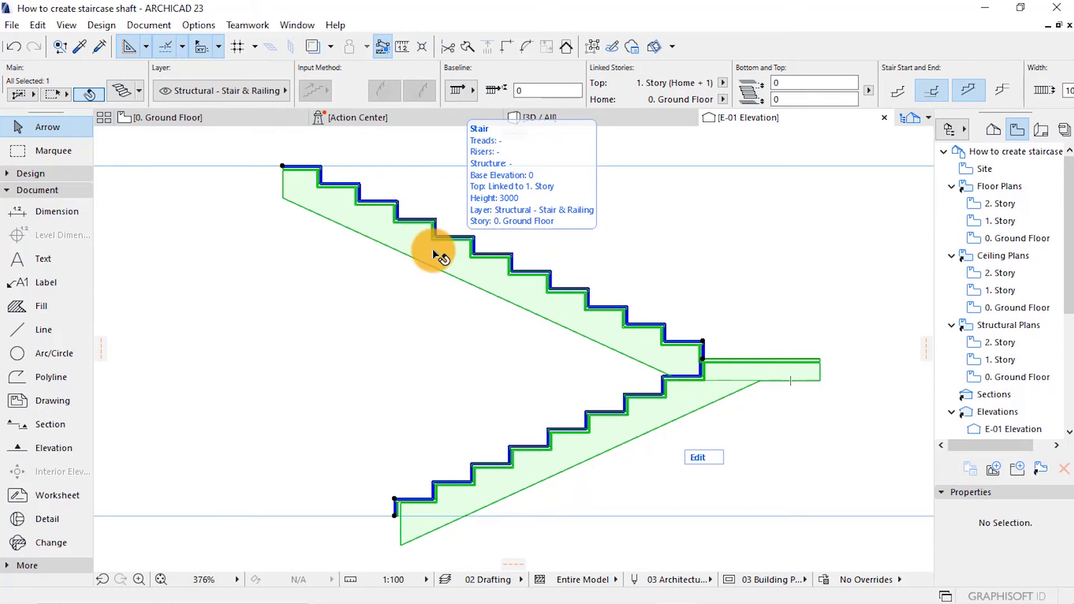
Step: Label all stair treads with Stair Riser/Tread Step Index labels, then deselect
left_click(143, 25)
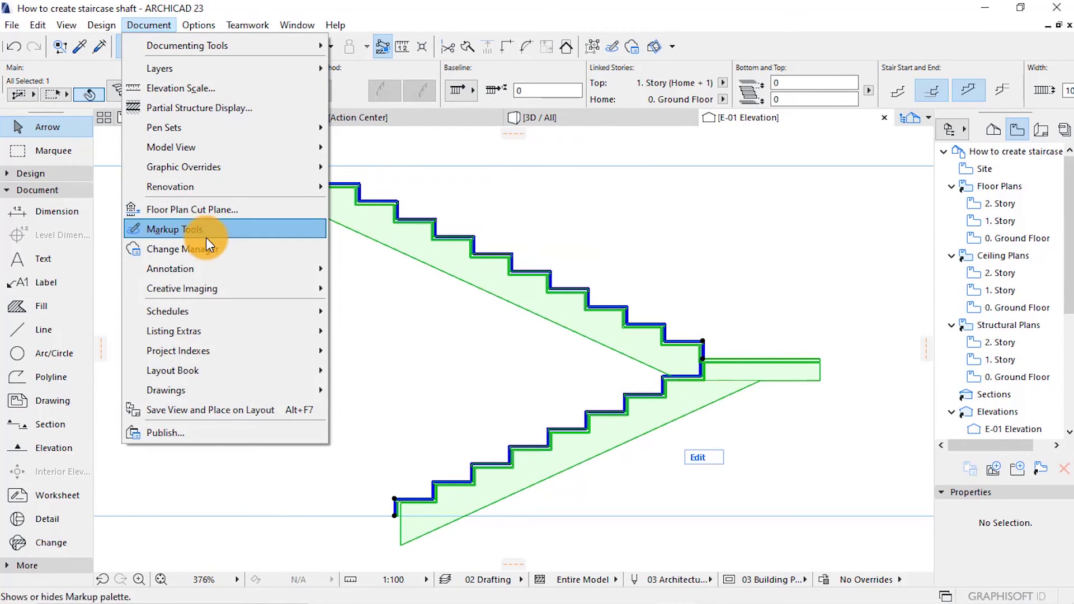
mouse_move(171, 269)
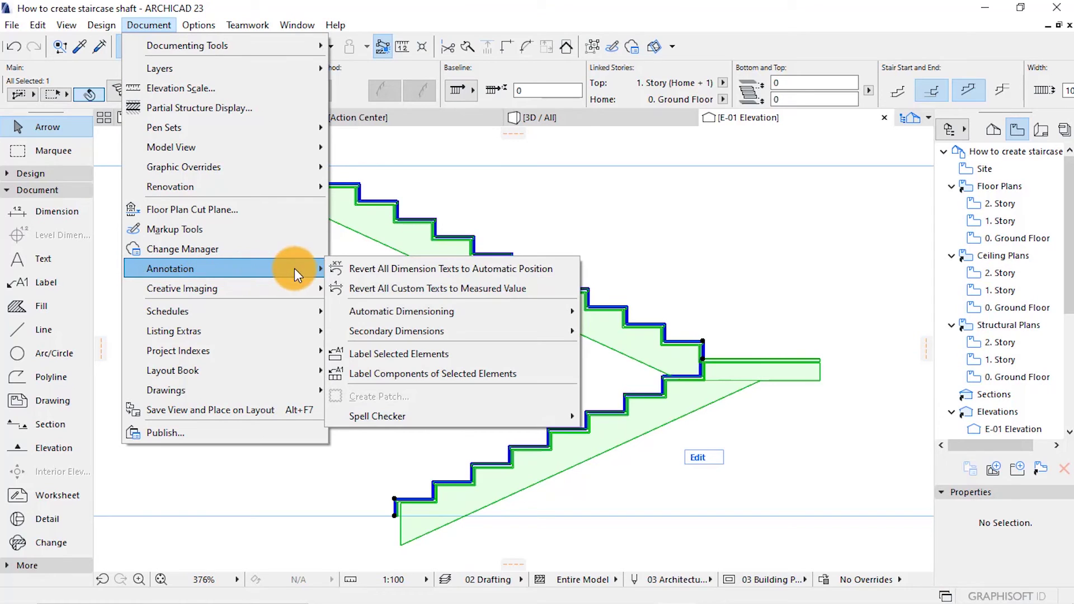
left_click(392, 370)
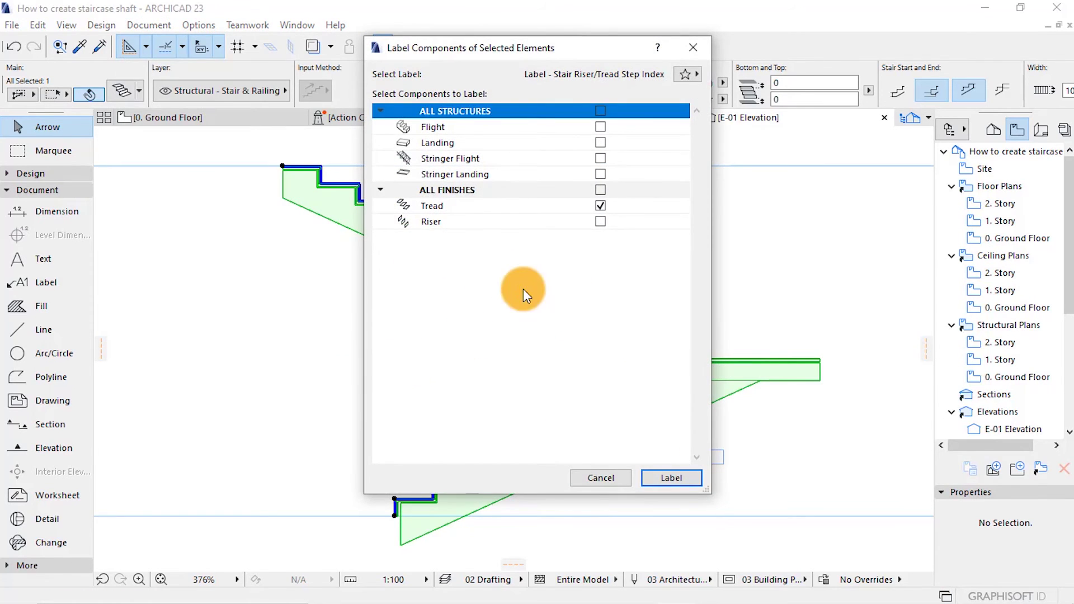
left_click(599, 204)
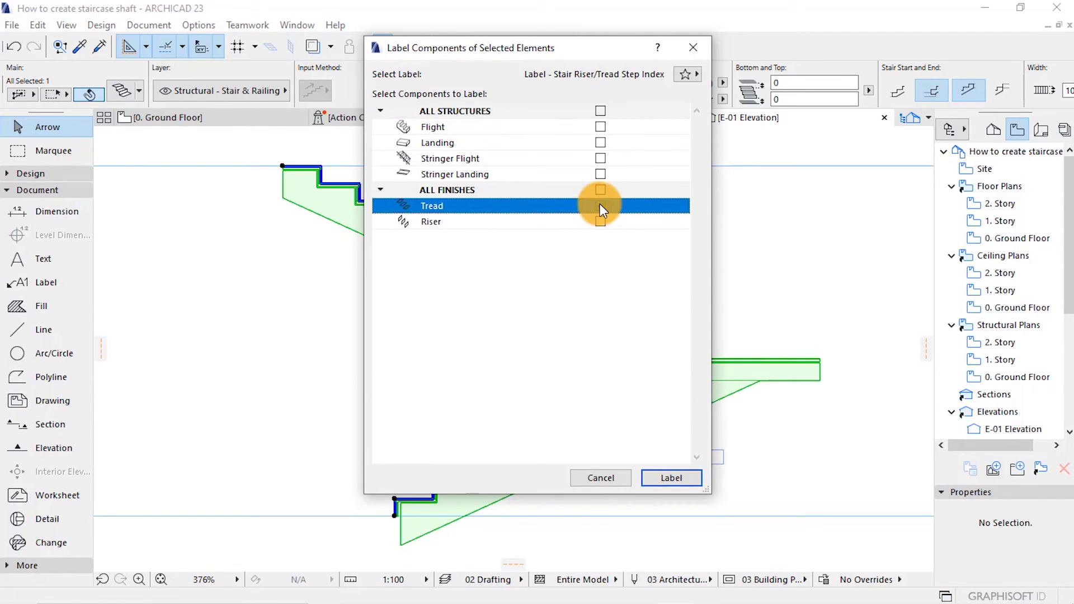
left_click(685, 74)
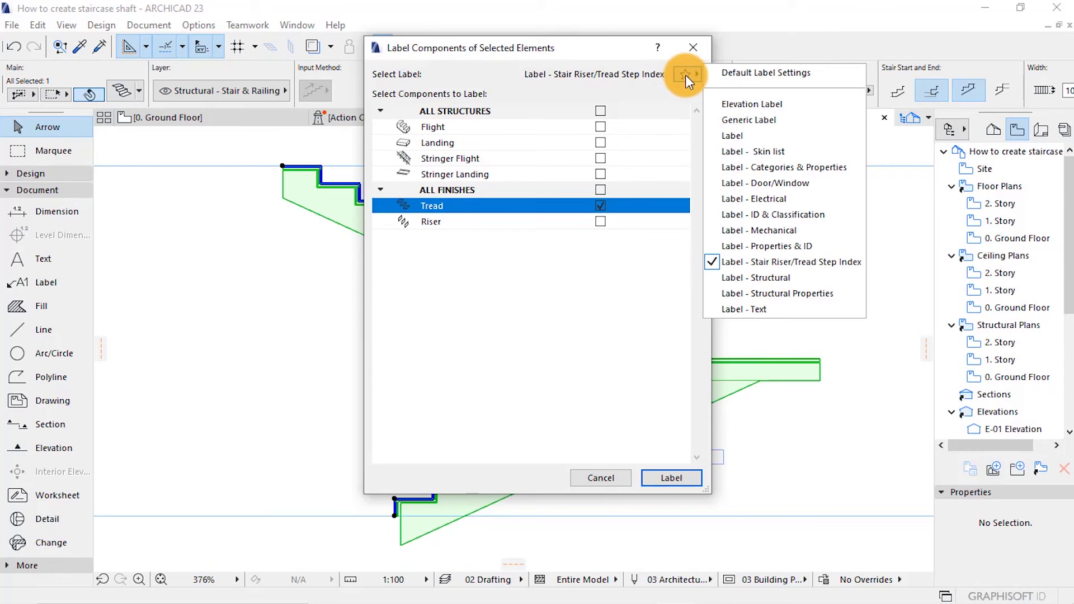
left_click(731, 259)
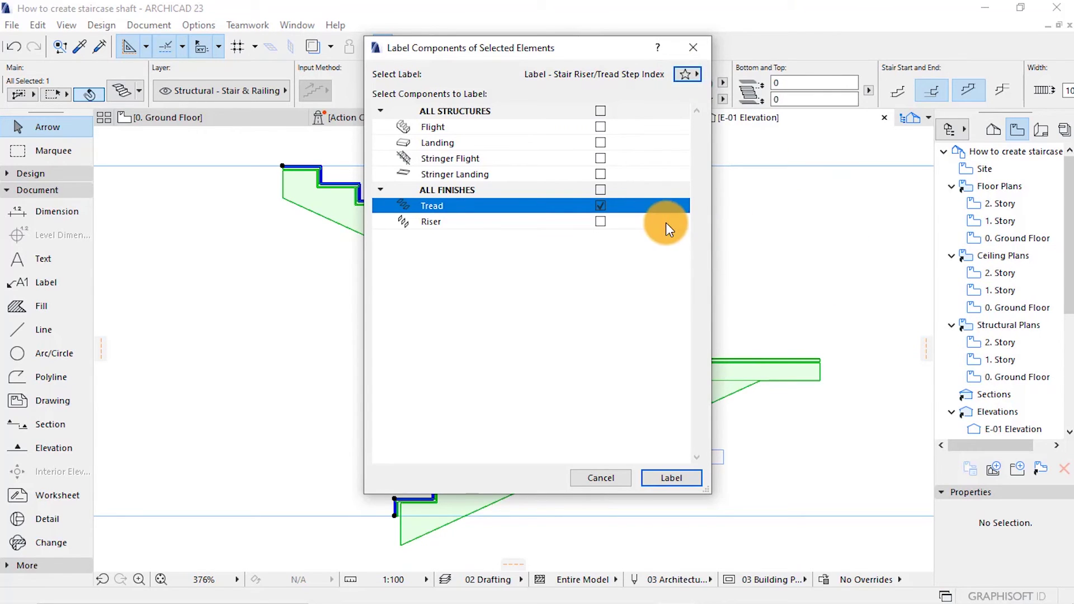
left_click(667, 477)
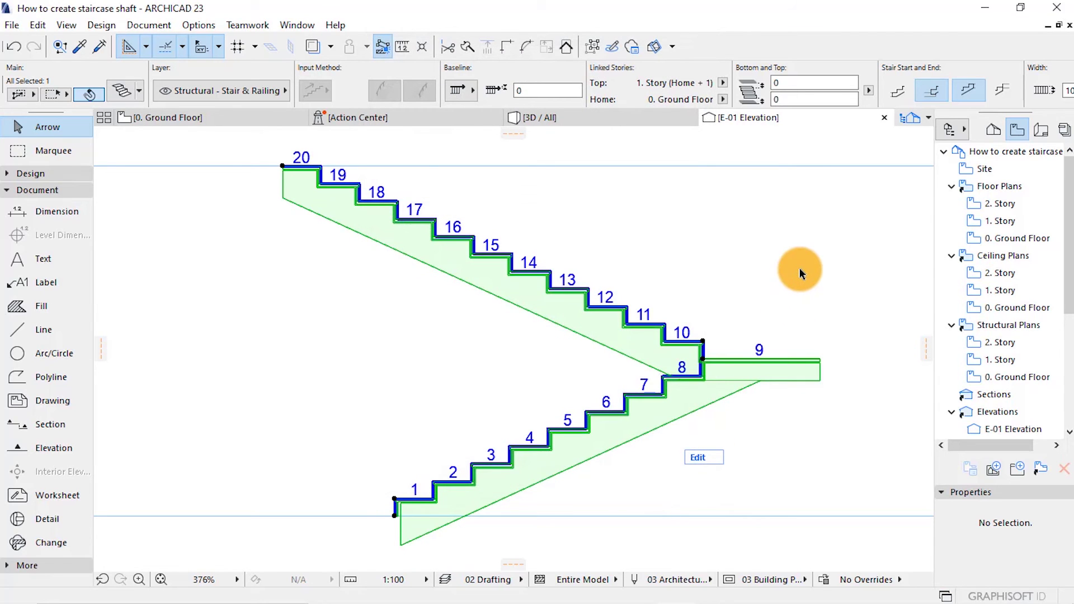
left_click(799, 268)
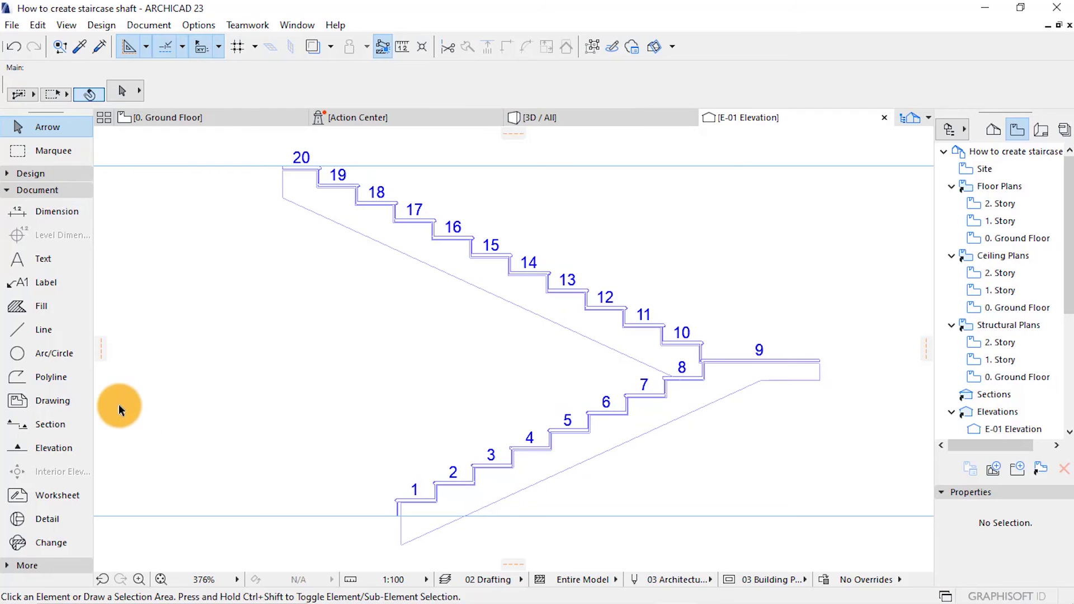
Step: Set the Label tool's default type to Stair Description Label 23
left_click(42, 282)
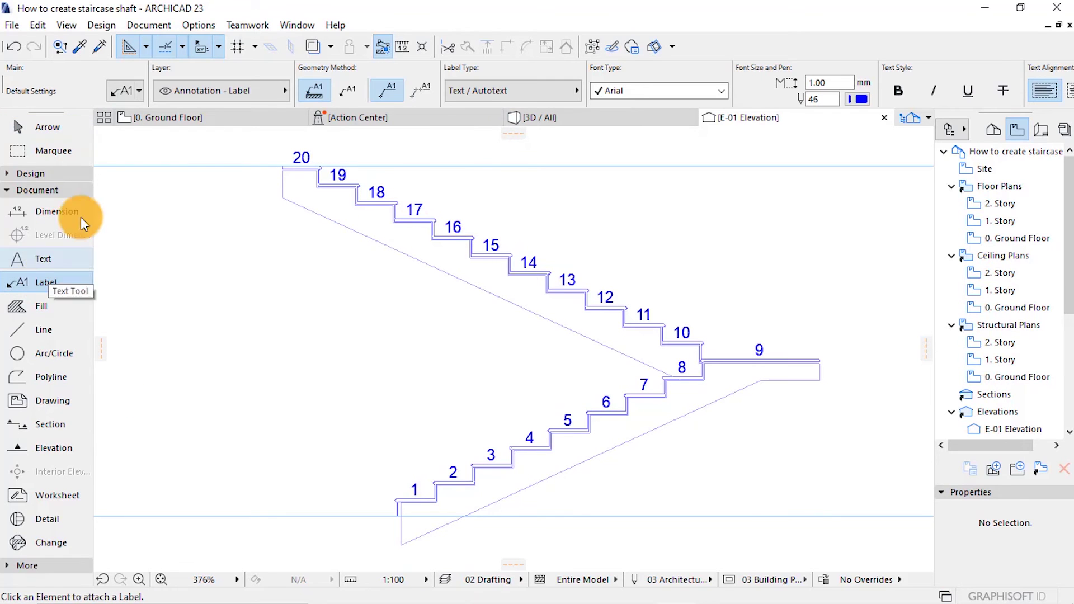
left_click(123, 89)
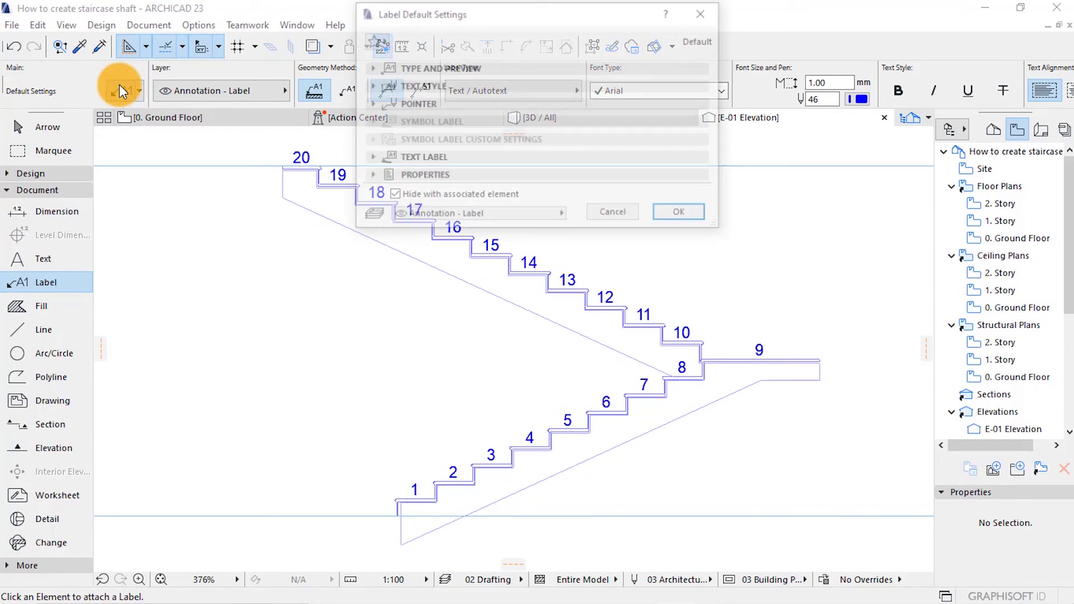
left_click(371, 68)
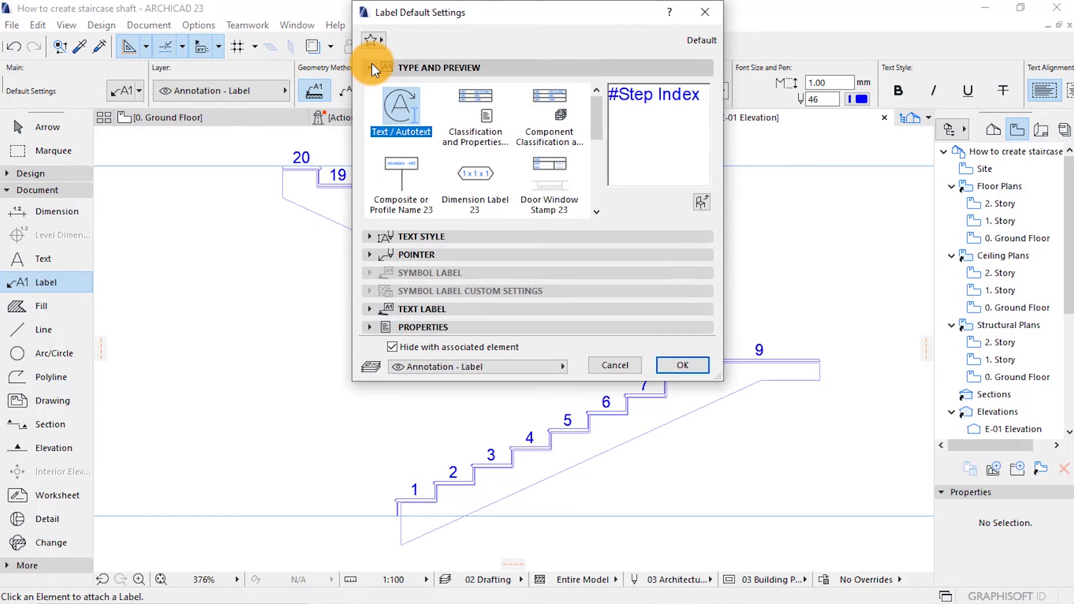
left_click_drag(598, 113, 603, 169)
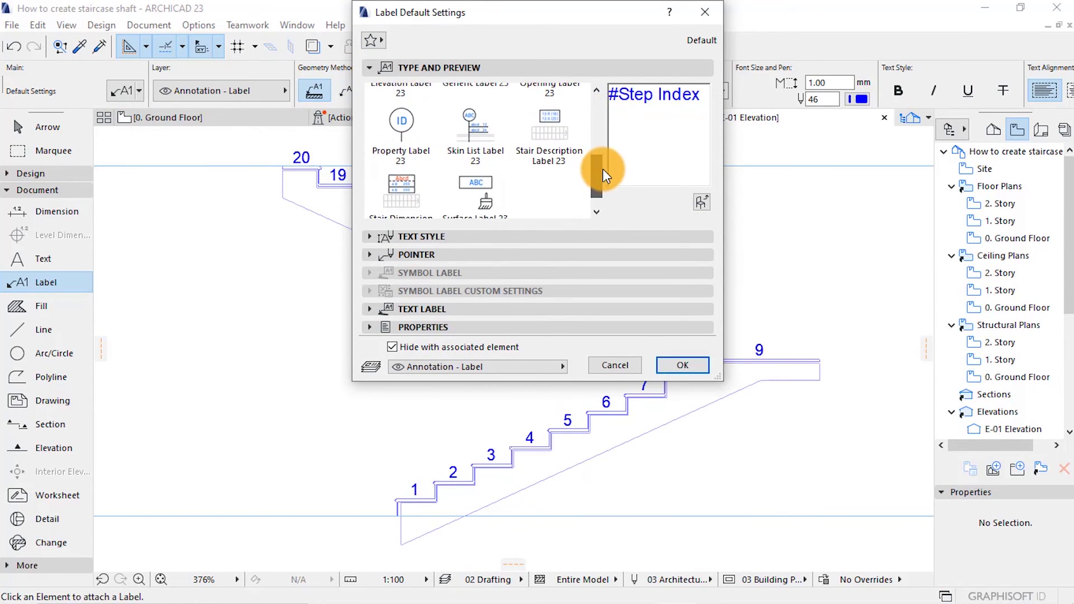
left_click(550, 135)
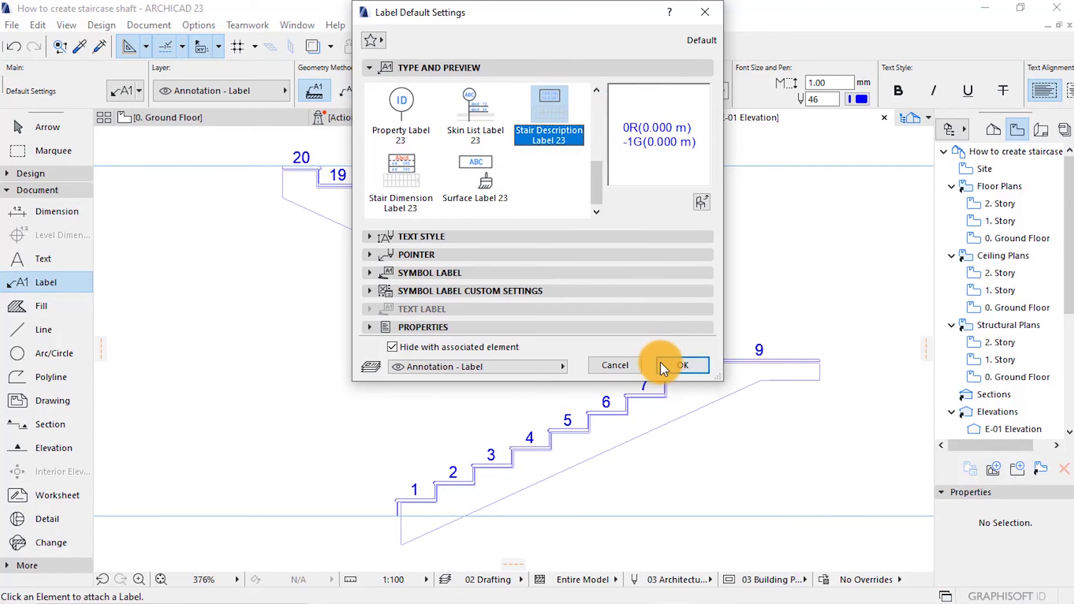
left_click(680, 366)
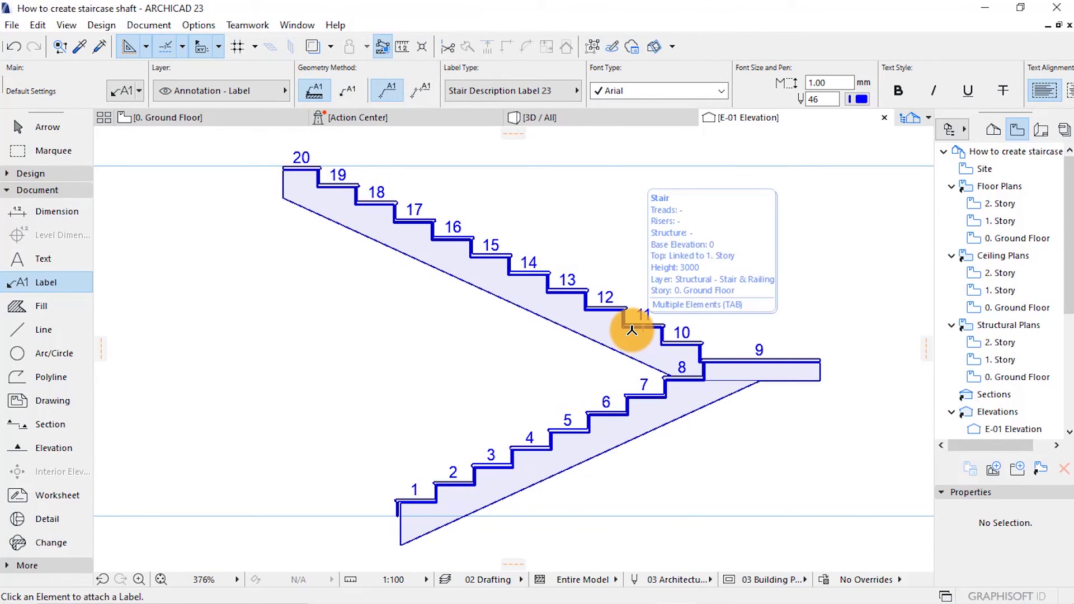
Step: Attach the 20R(0.150 m) 19G(0.327 m) label to the stair and move it above the upper flight
left_click(804, 367)
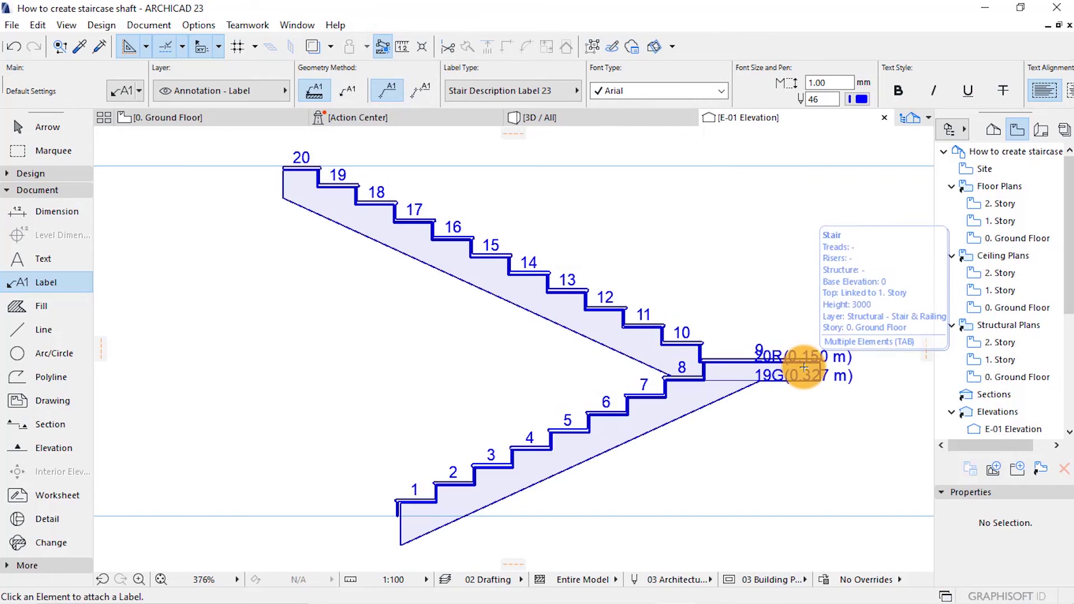
left_click(47, 126)
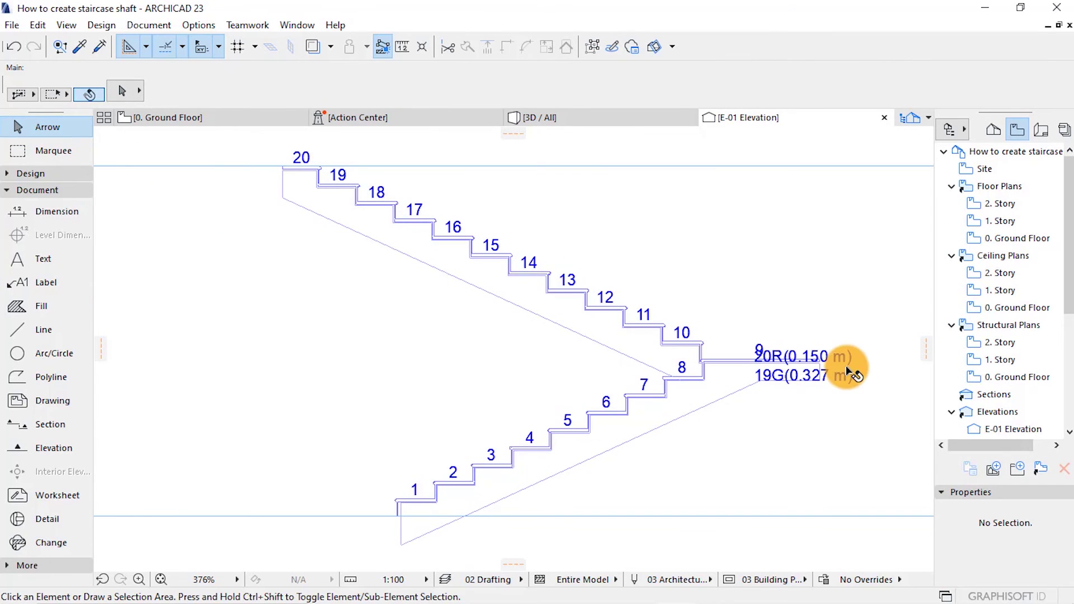
left_click(818, 367)
left_click_drag(806, 367, 806, 189)
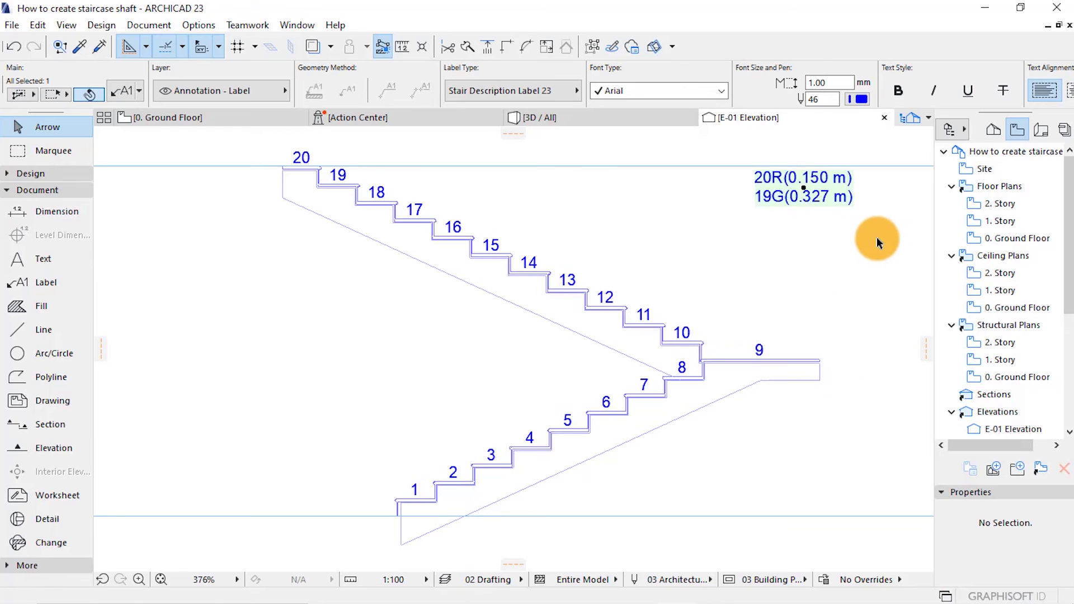
left_click(877, 238)
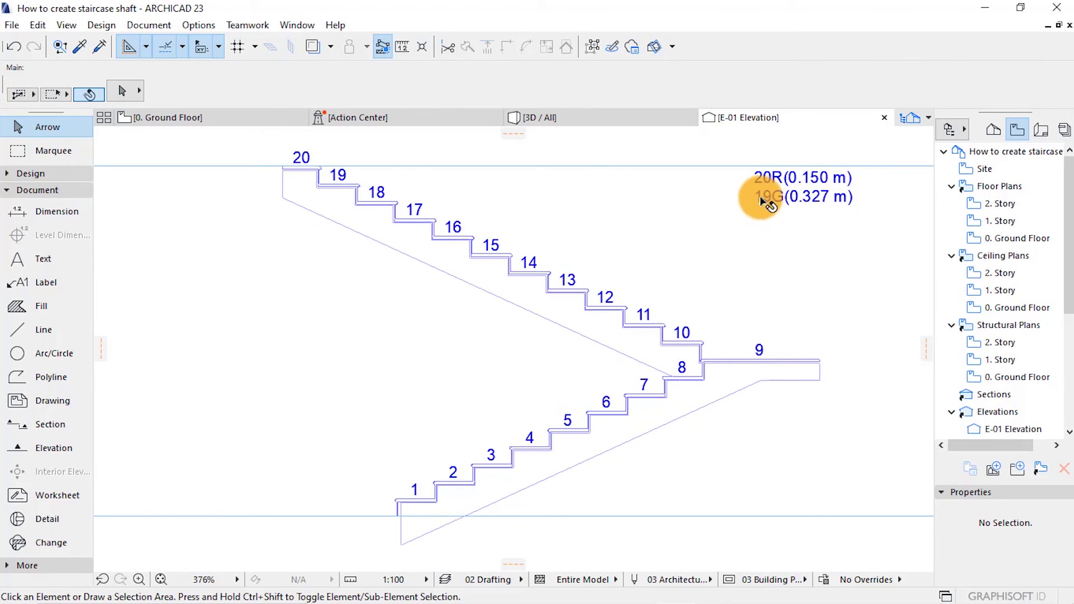
Step: Set the Label tool's default type to Stair Dimension Label 23
left_click(27, 281)
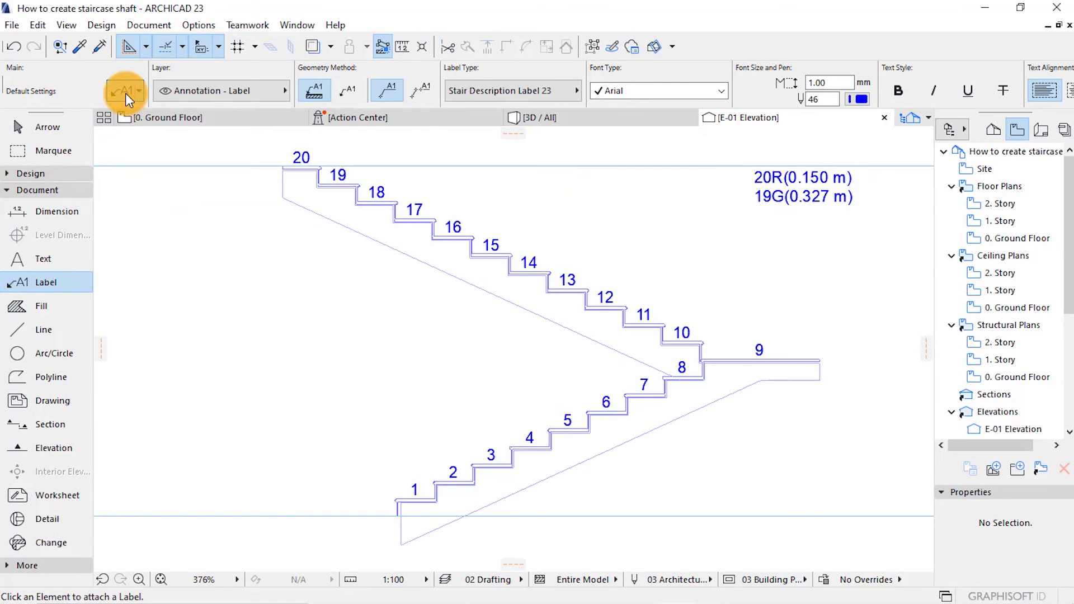
left_click(125, 93)
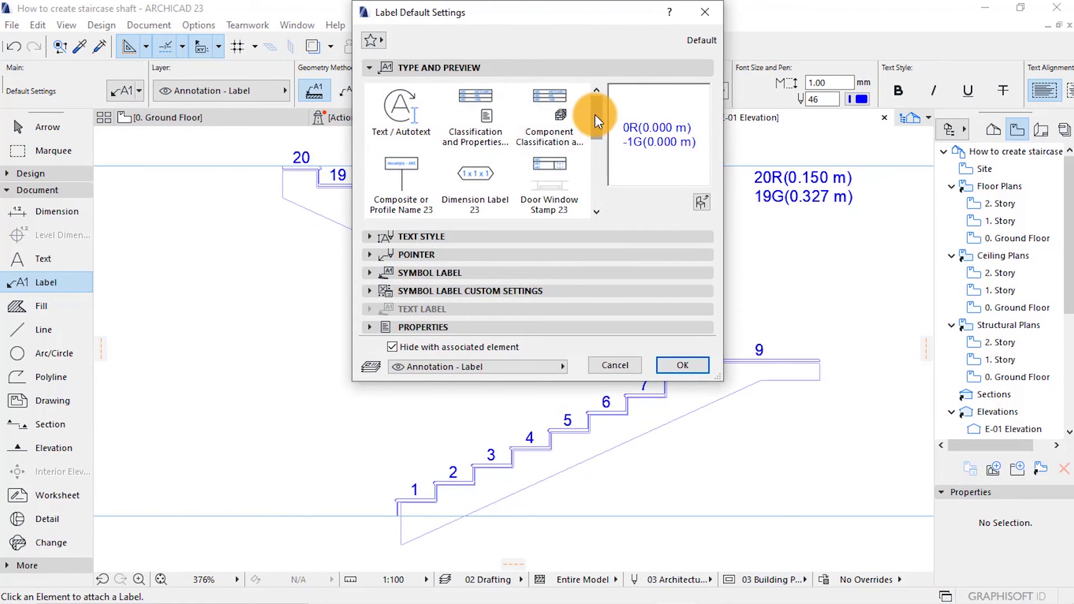
left_click_drag(595, 114, 600, 185)
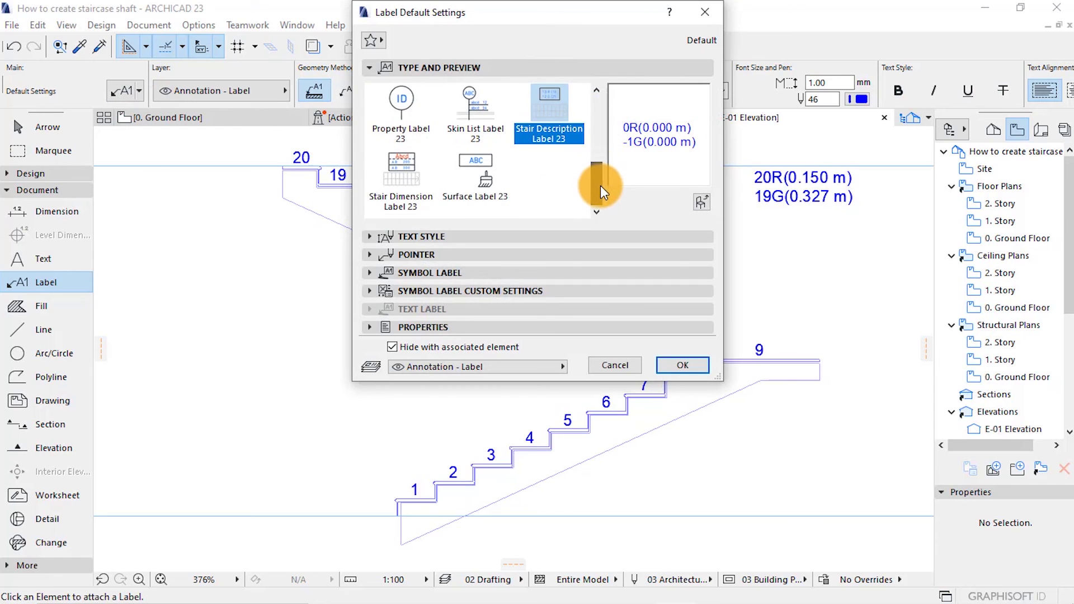
left_click(400, 176)
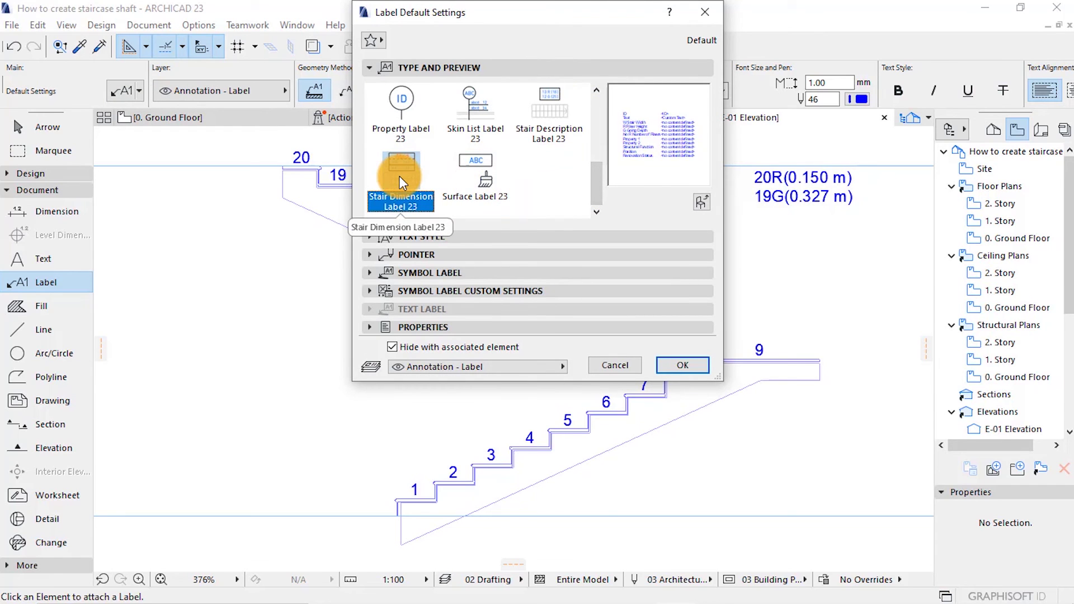
left_click(682, 366)
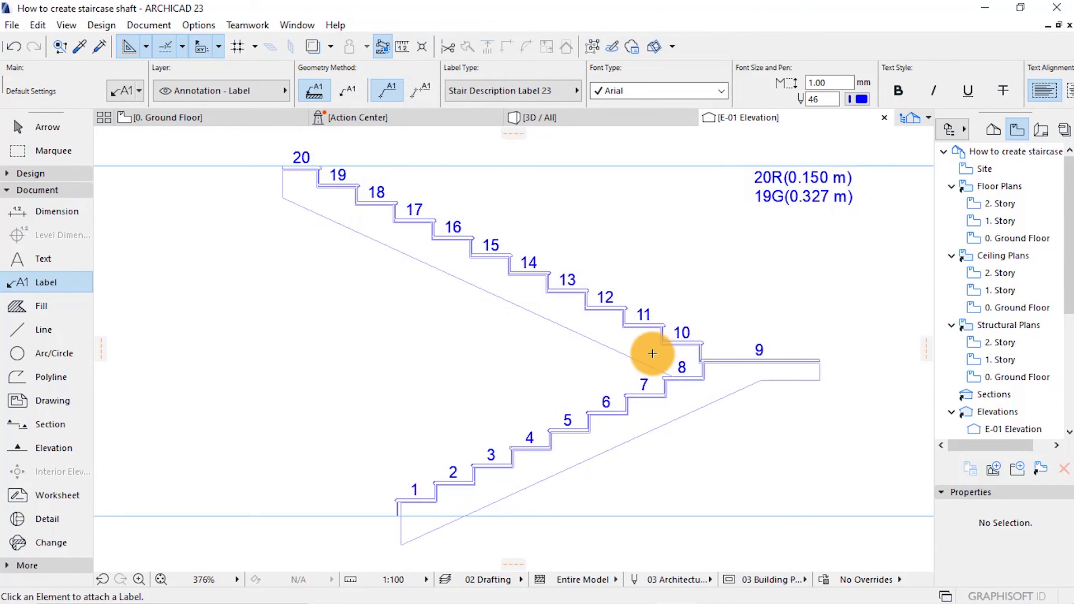
Step: Attach the stair dimension label table and move it above the 20R/19G description
left_click(644, 343)
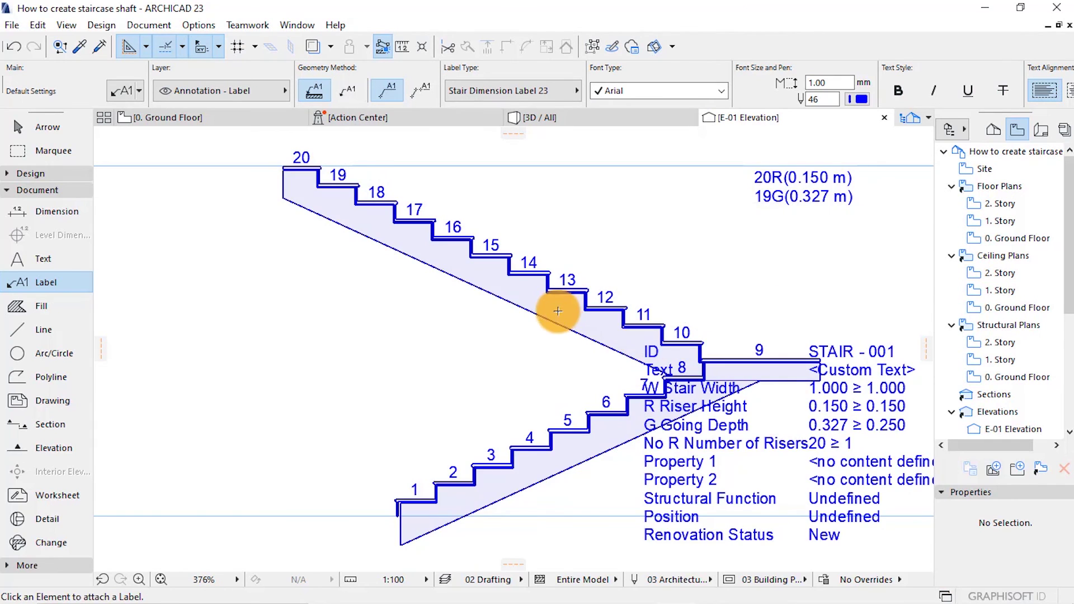
scroll(554, 311, "down", 2)
left_click(27, 127)
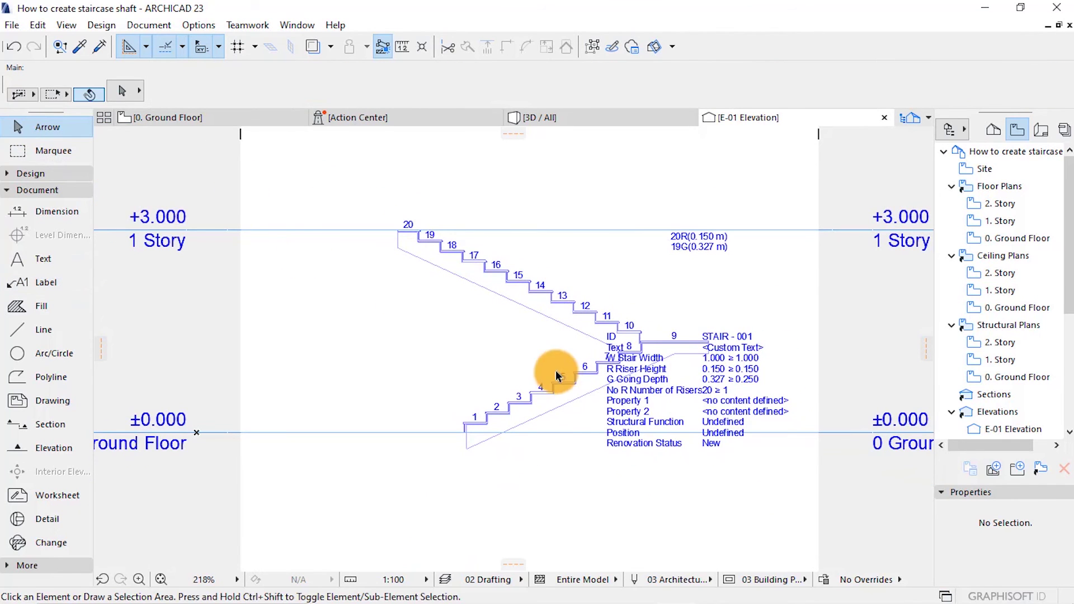
left_click(663, 395)
left_click_drag(611, 336, 558, 360)
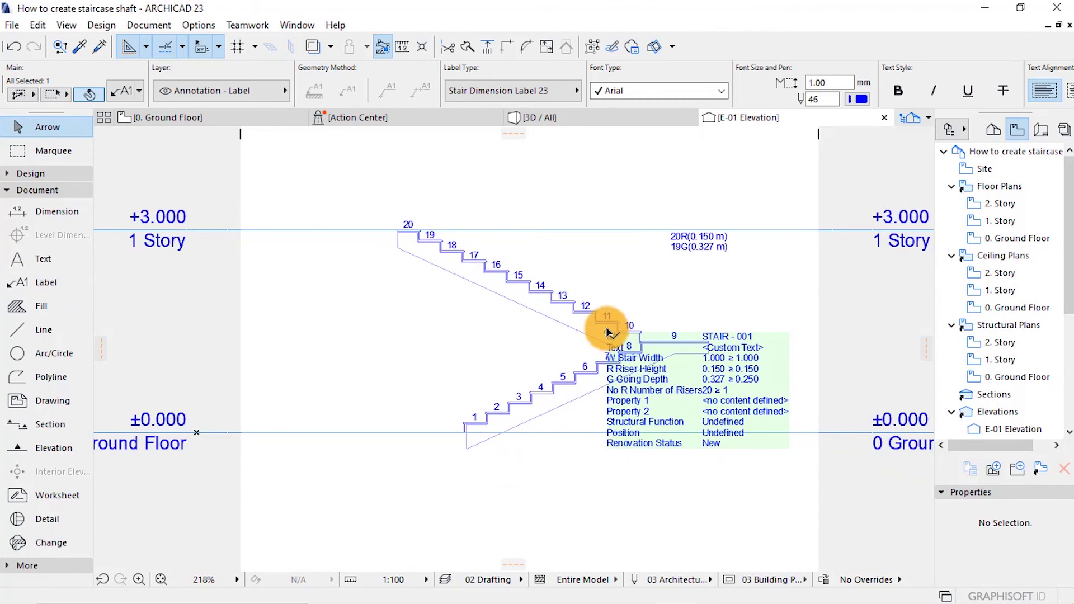
scroll(543, 228, "down", 3)
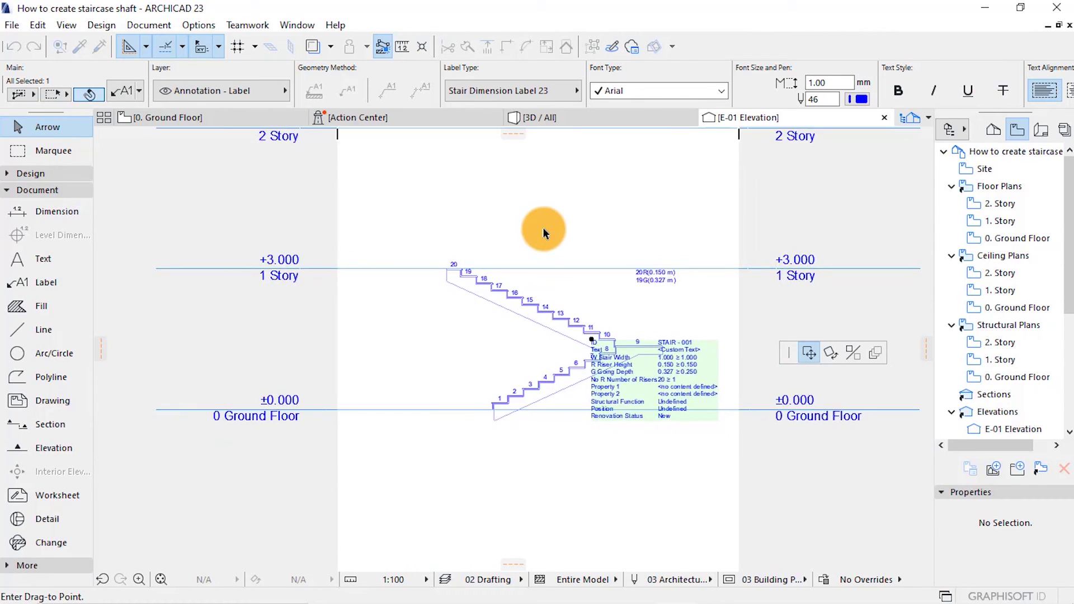
scroll(638, 218, "up", 2)
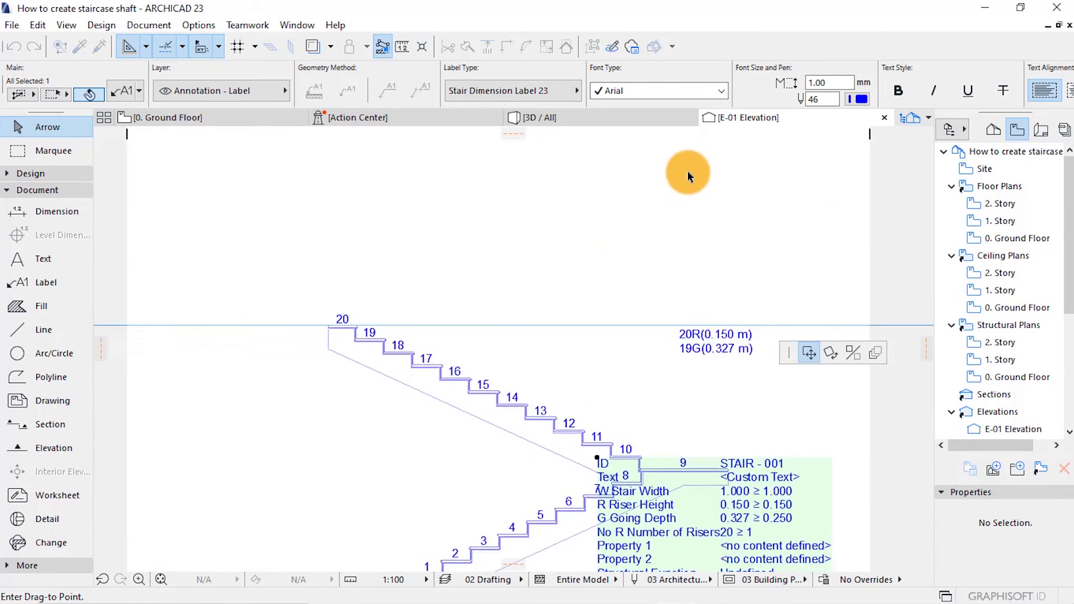
scroll(688, 170, "up", 4)
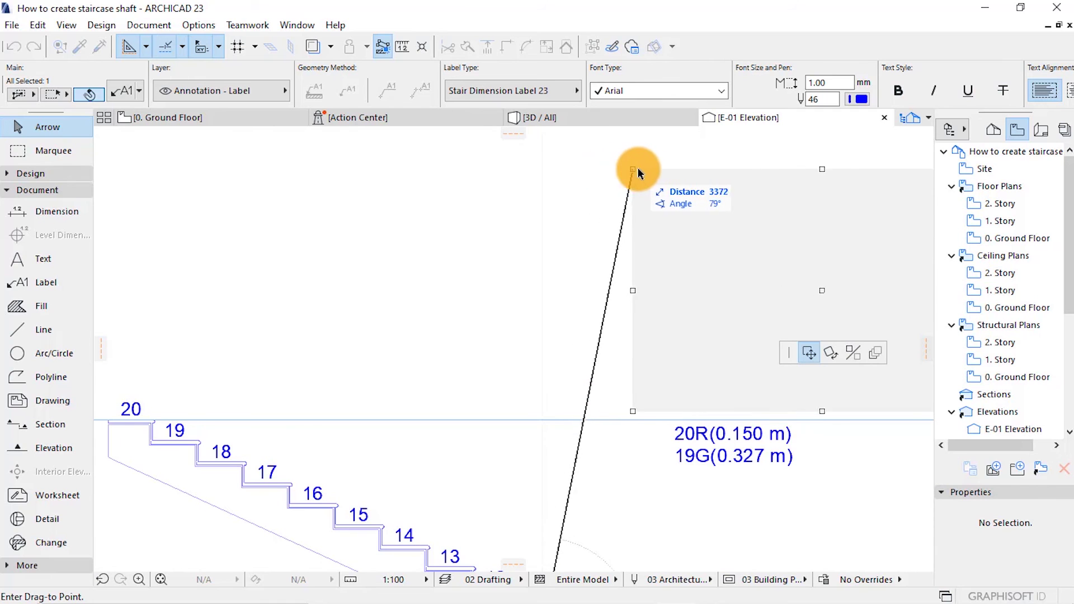
left_click(669, 174)
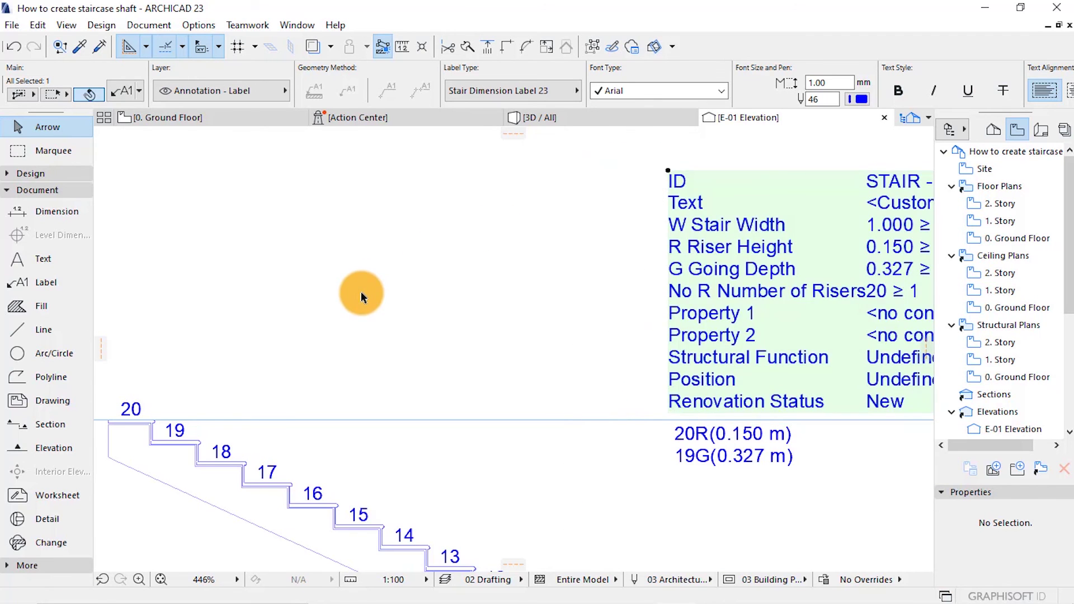
scroll(360, 292, "down", 3)
key("Escape")
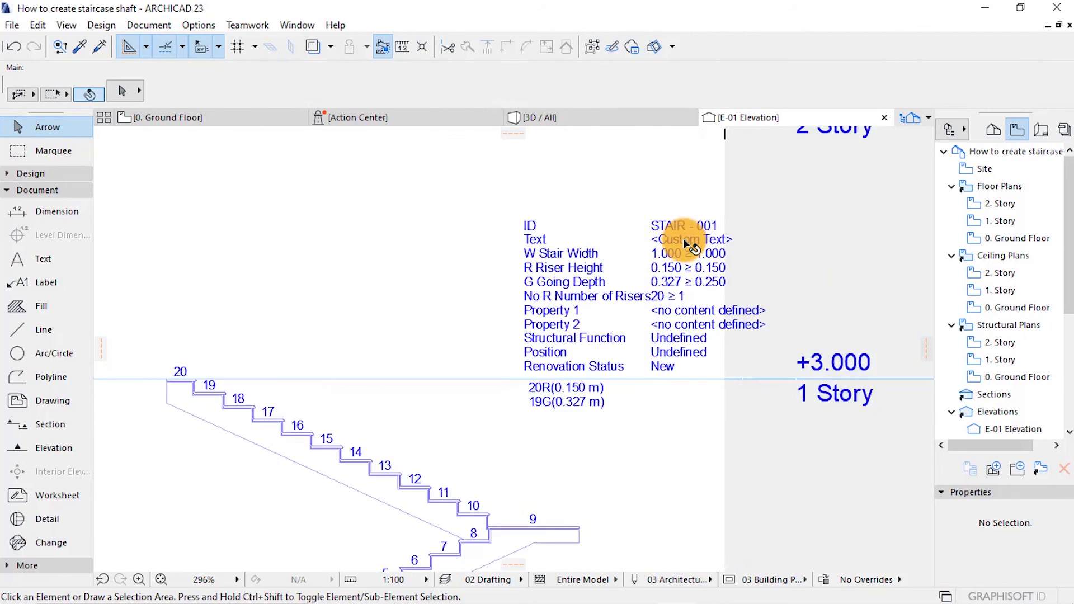
scroll(738, 226, "up", 2)
scroll(740, 236, "up", 2)
left_click(665, 244)
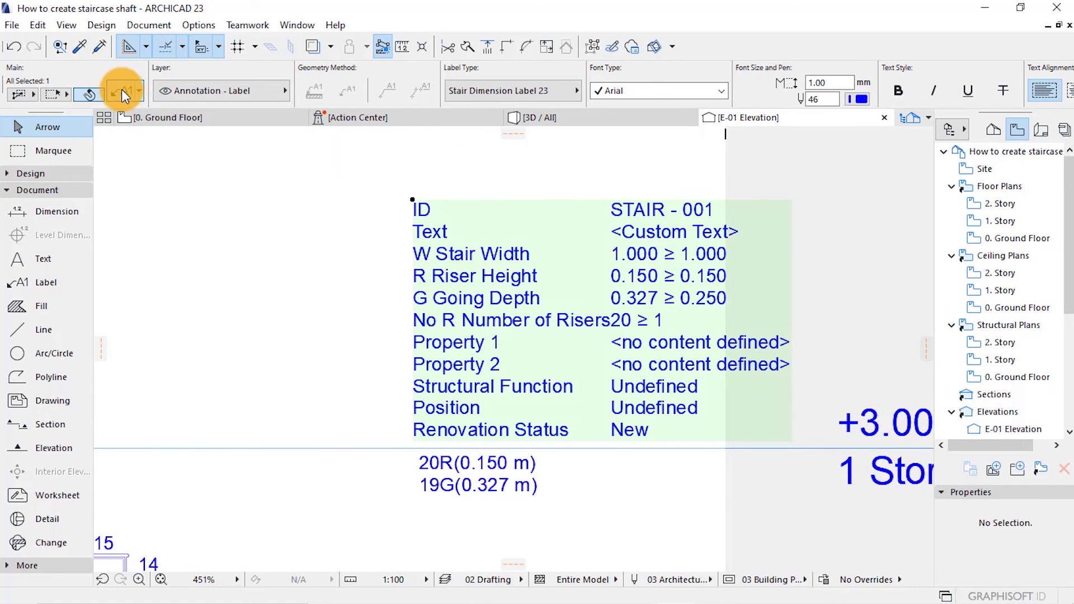
Step: Hide the label's custom text, Property 1 and Property 2 rows, then move it lower
left_click(122, 89)
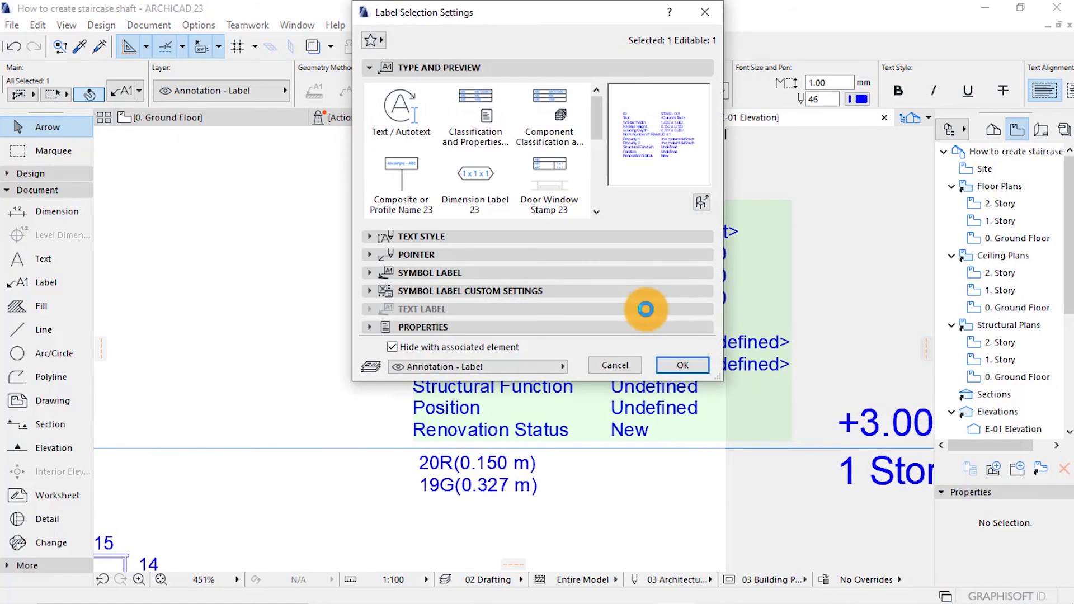
left_click(368, 290)
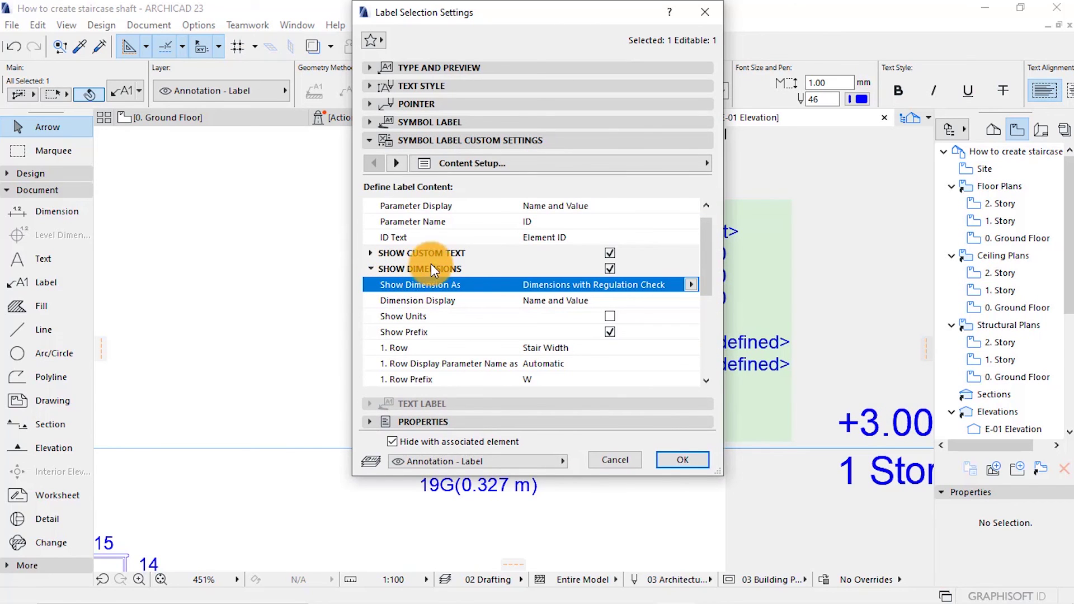
left_click(610, 253)
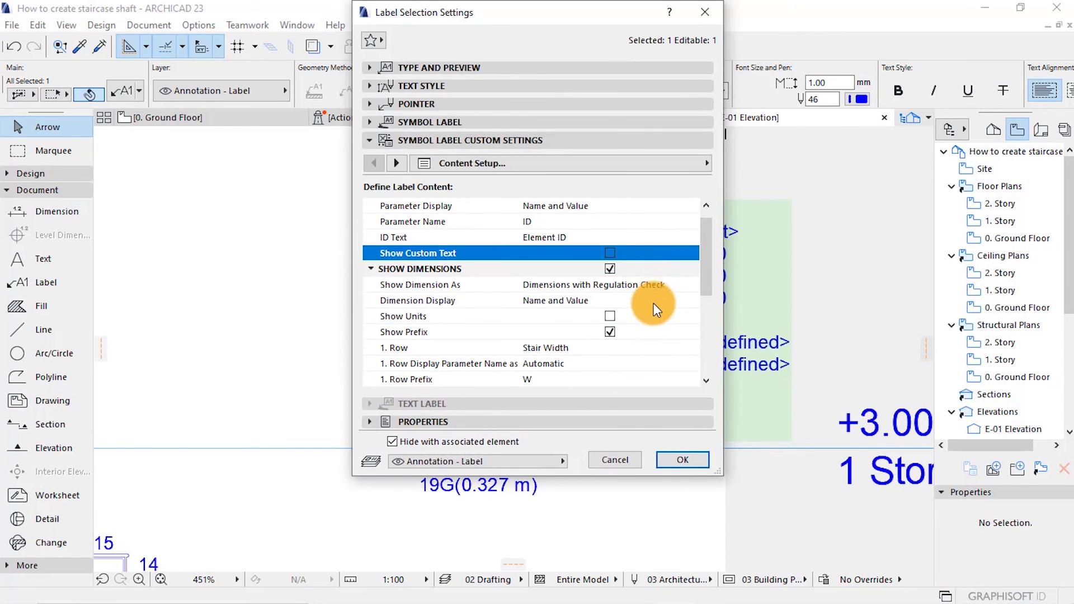
scroll(639, 323, "down", 3)
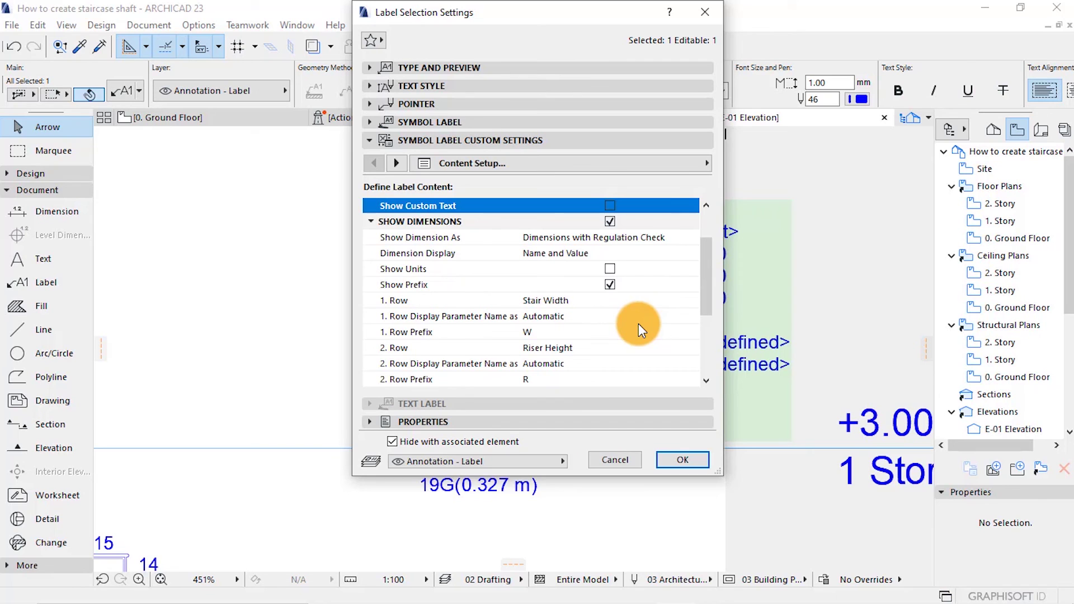
scroll(638, 323, "down", 3)
scroll(639, 323, "down", 3)
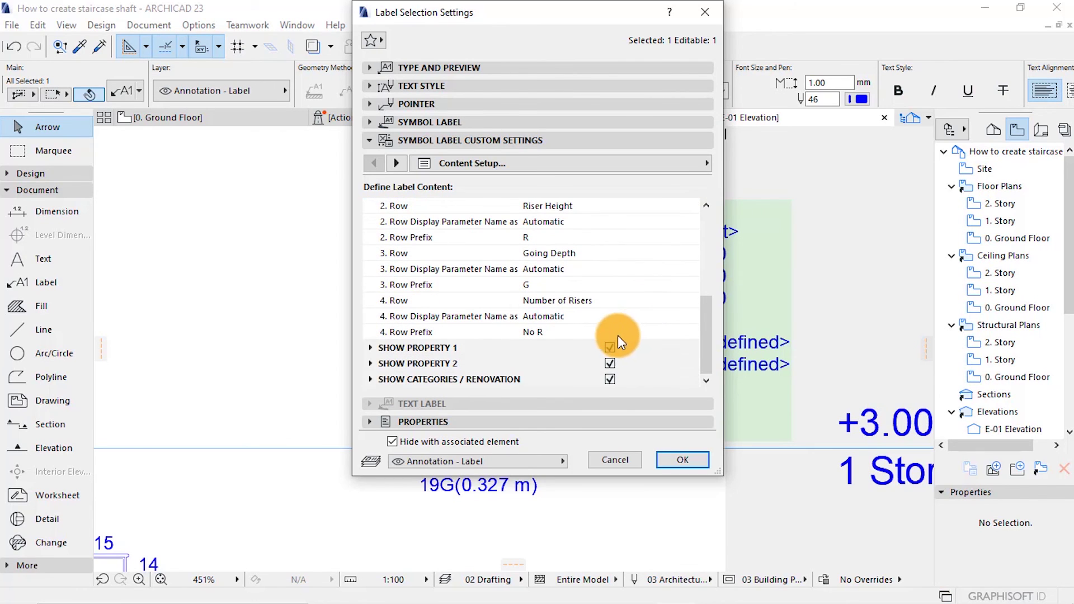
left_click(608, 346)
left_click(609, 363)
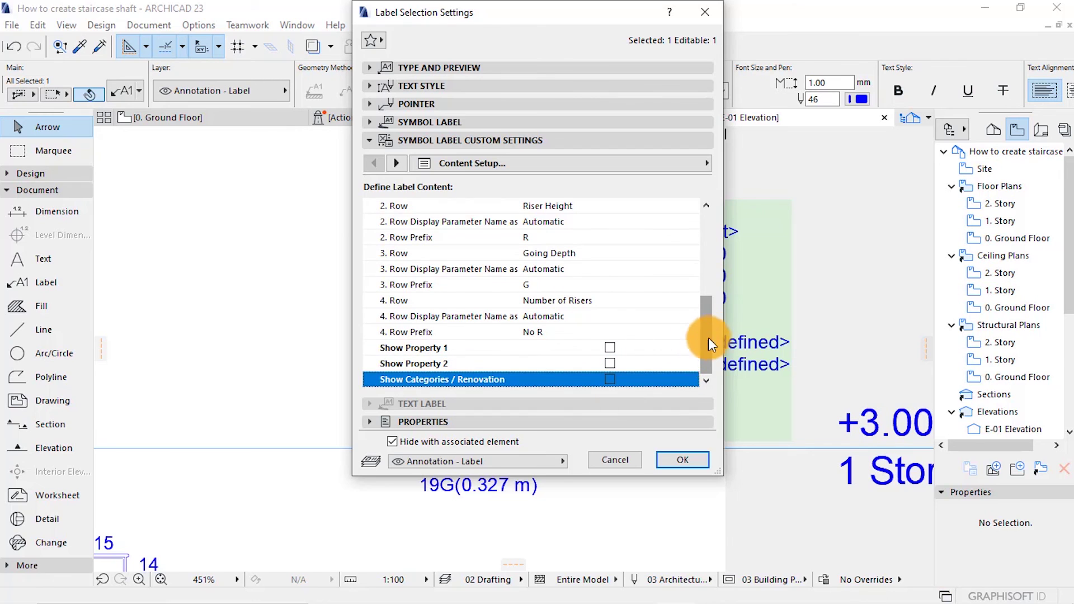
left_click_drag(708, 337, 704, 252)
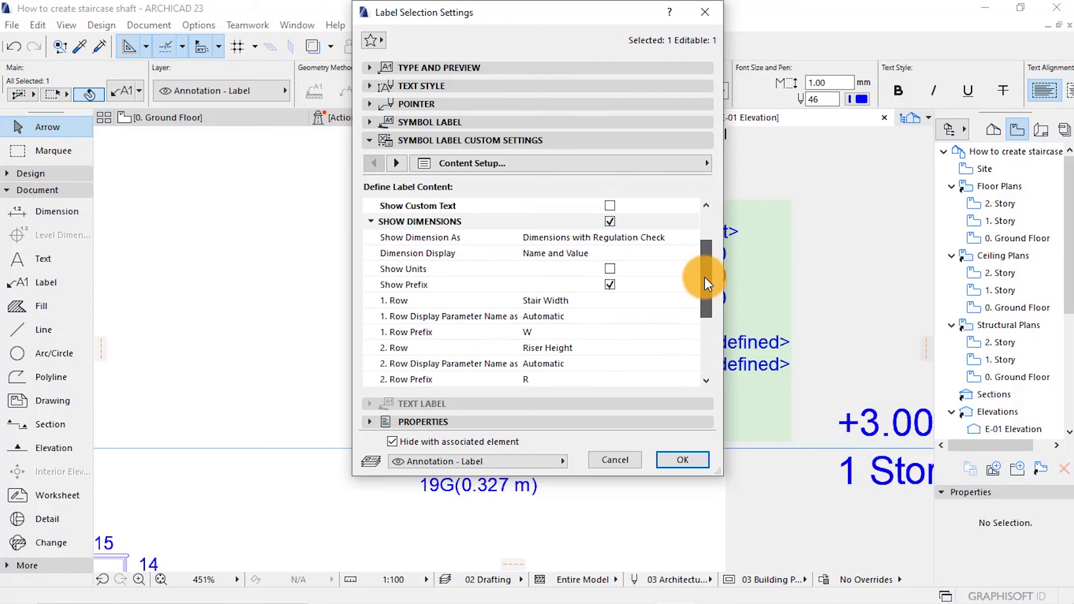
left_click(657, 240)
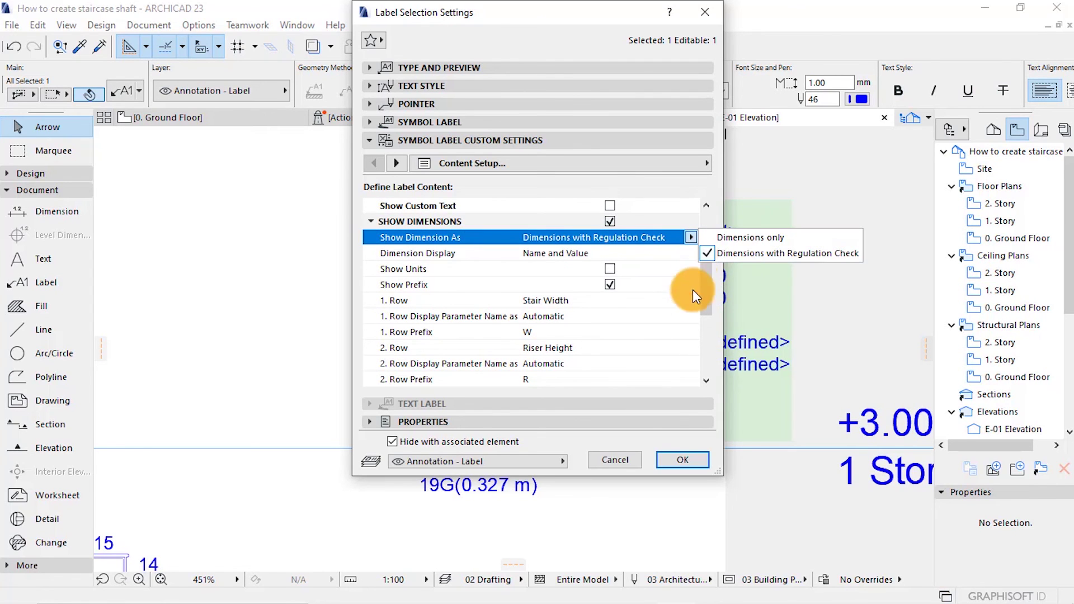
left_click(677, 458)
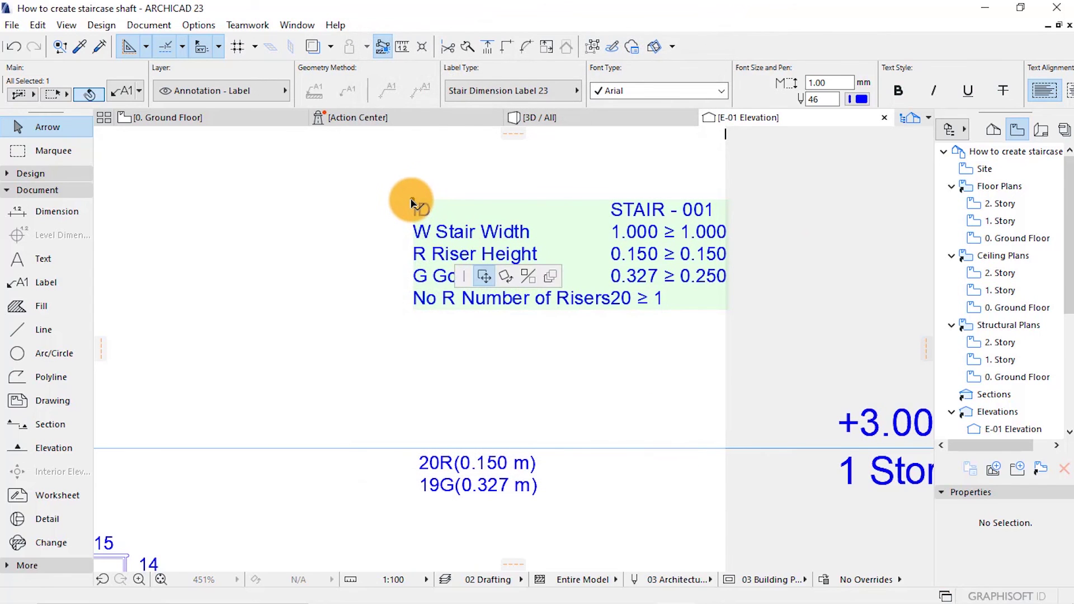
left_click_drag(412, 202, 412, 311)
left_click(785, 239)
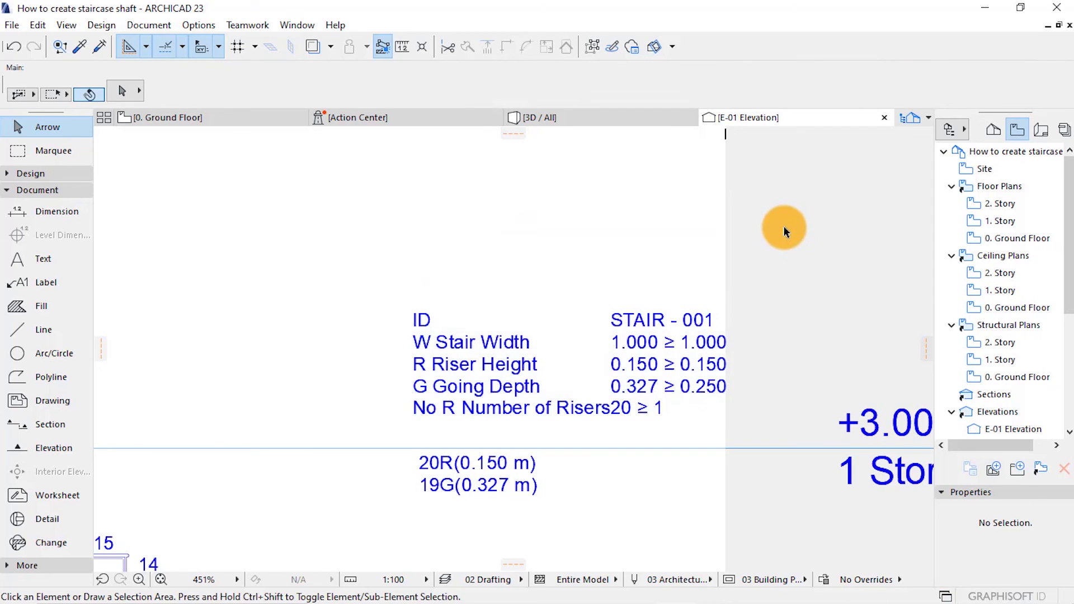
scroll(619, 369, "up", 1)
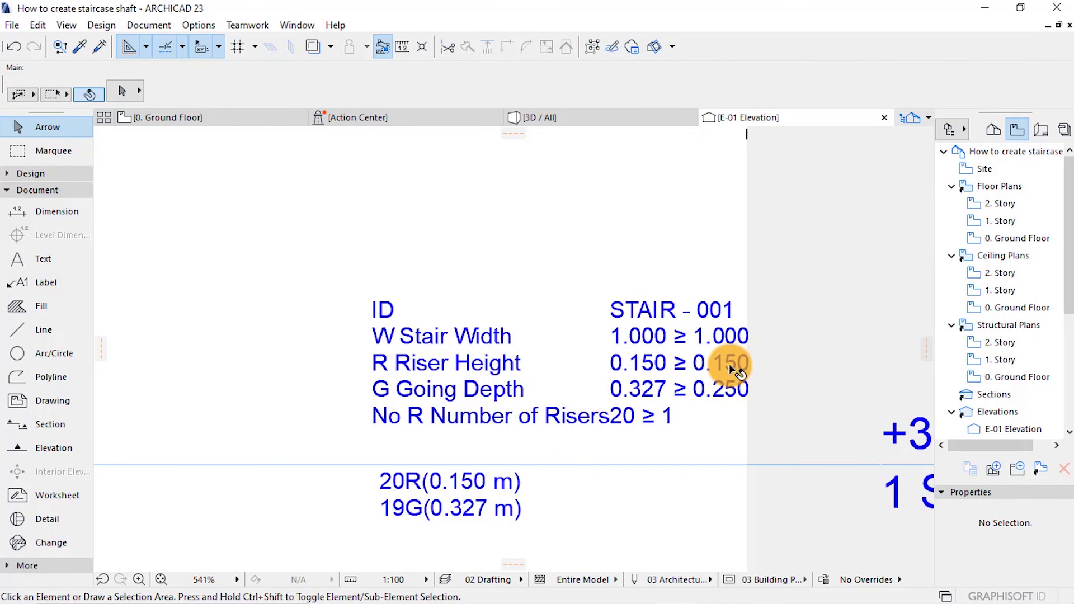